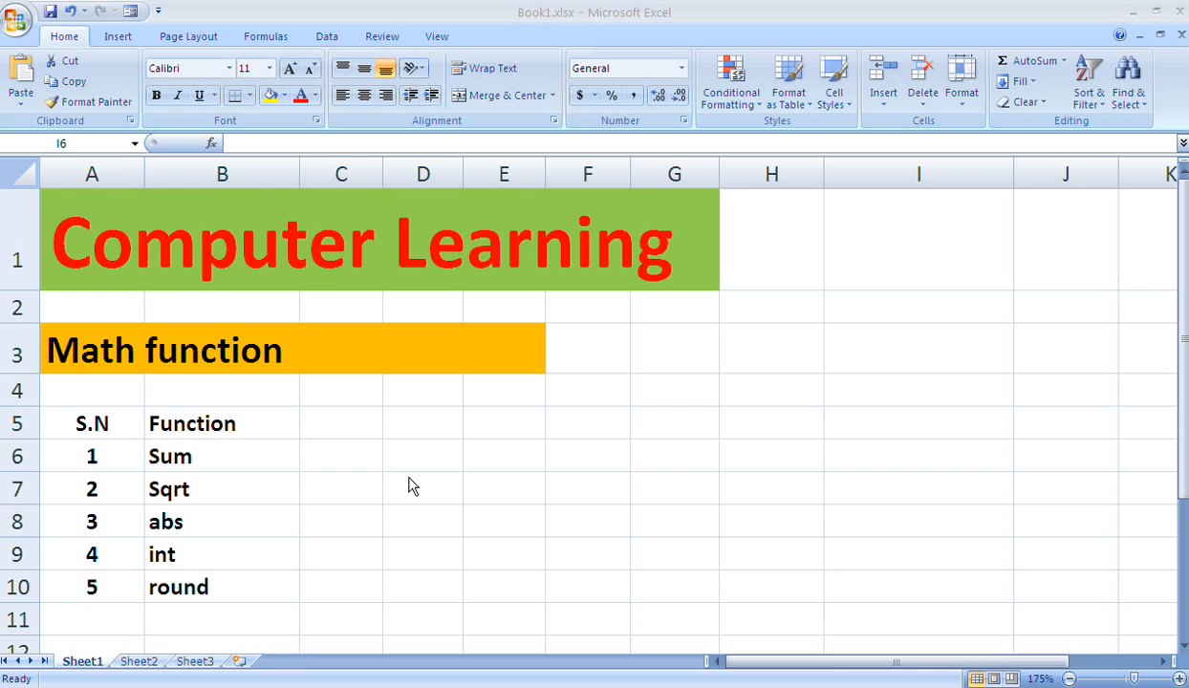
Review the math functions listed under the Function heading in cells B6 to B10
{"action": "left_click", "coordinate": [279, 463]}
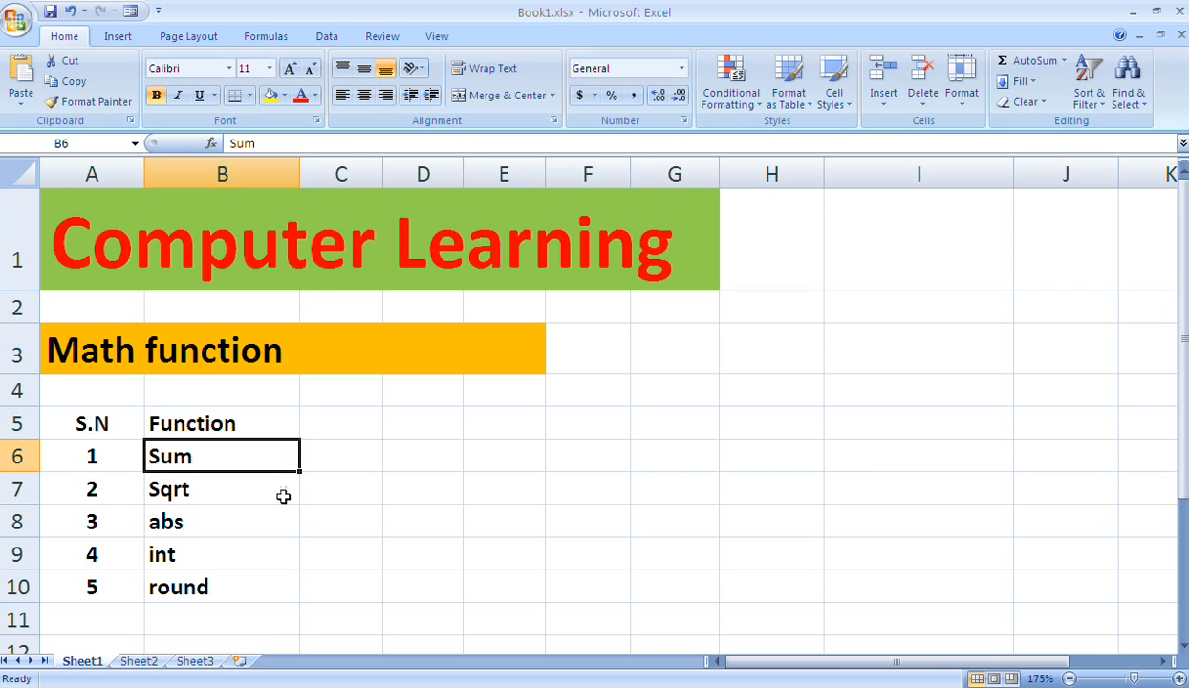
{"action": "left_click", "coordinate": [283, 493]}
{"action": "left_click", "coordinate": [271, 527]}
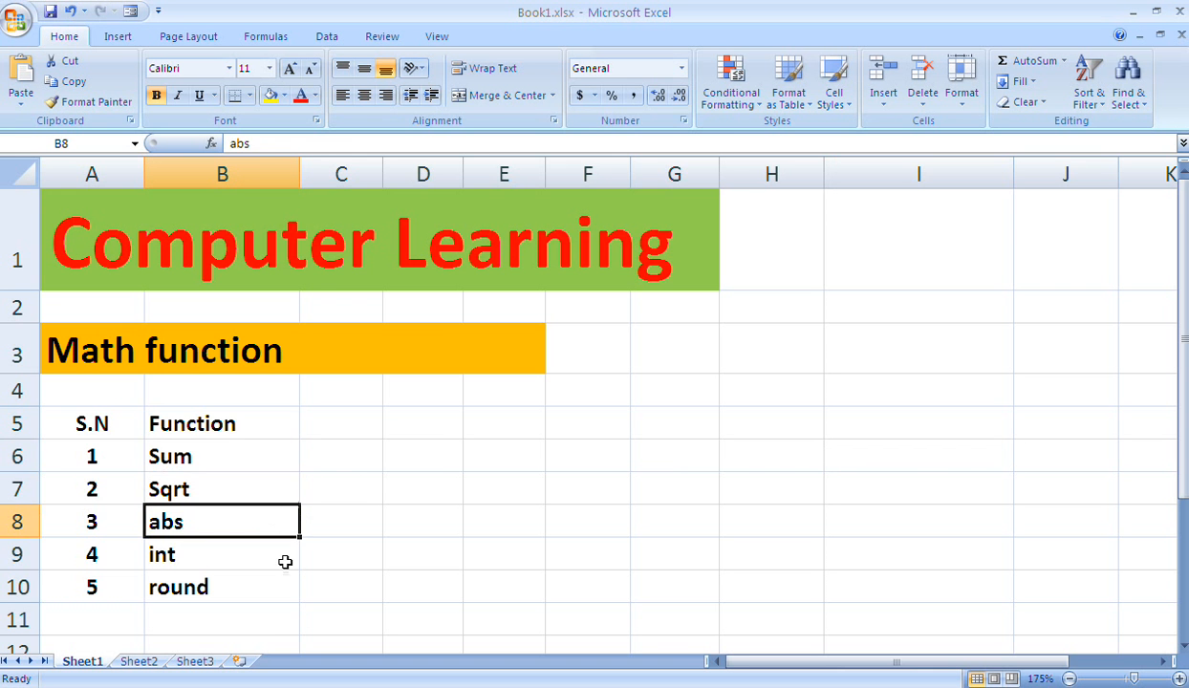
{"action": "left_click", "coordinate": [285, 565]}
{"action": "left_click", "coordinate": [279, 599]}
{"action": "left_click", "coordinate": [277, 454]}
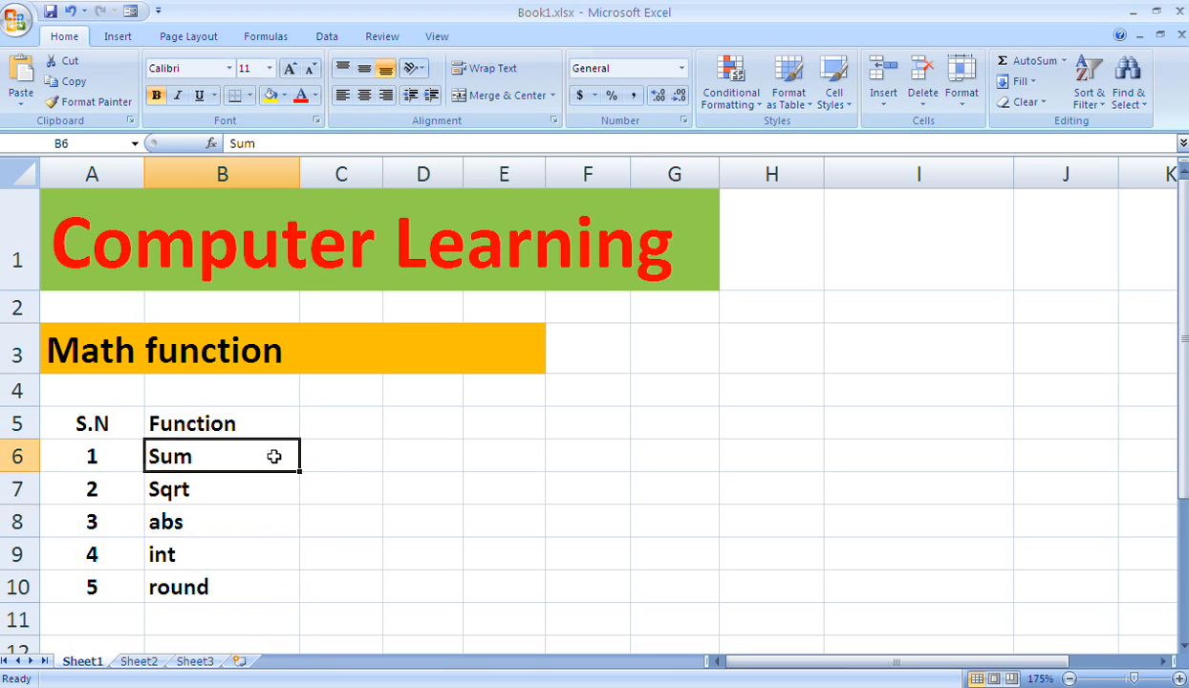
{"action": "left_click", "coordinate": [298, 497]}
{"action": "left_click", "coordinate": [272, 531]}
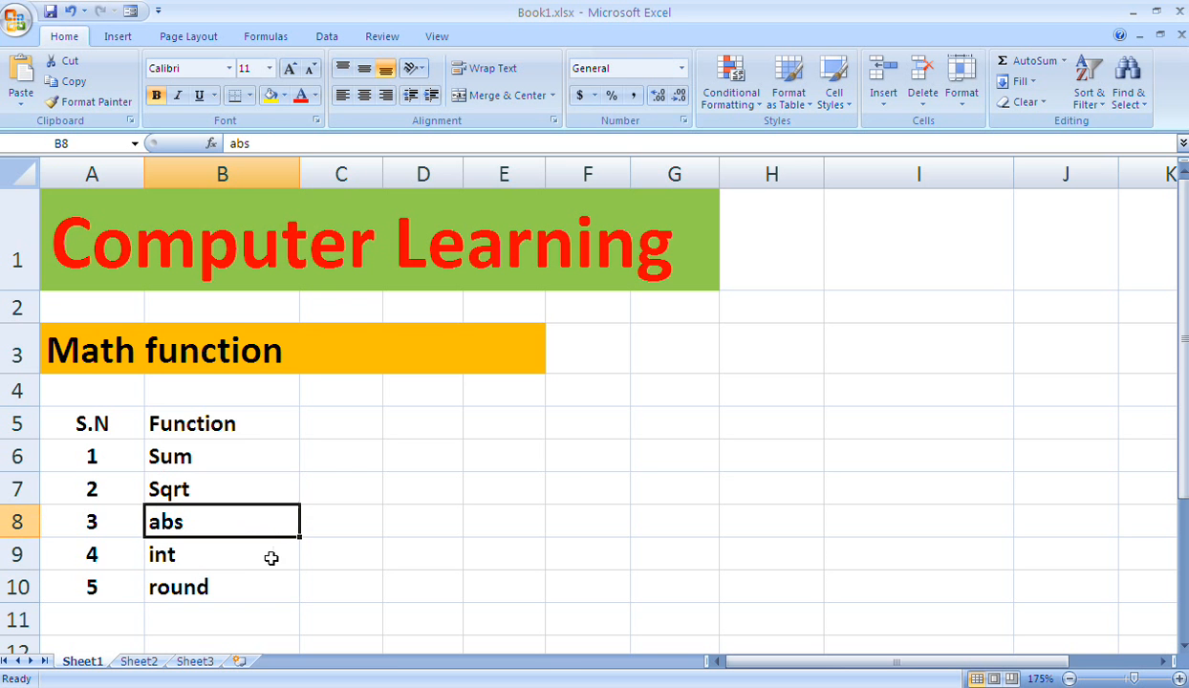
{"action": "left_click", "coordinate": [273, 558]}
{"action": "left_click", "coordinate": [275, 575]}
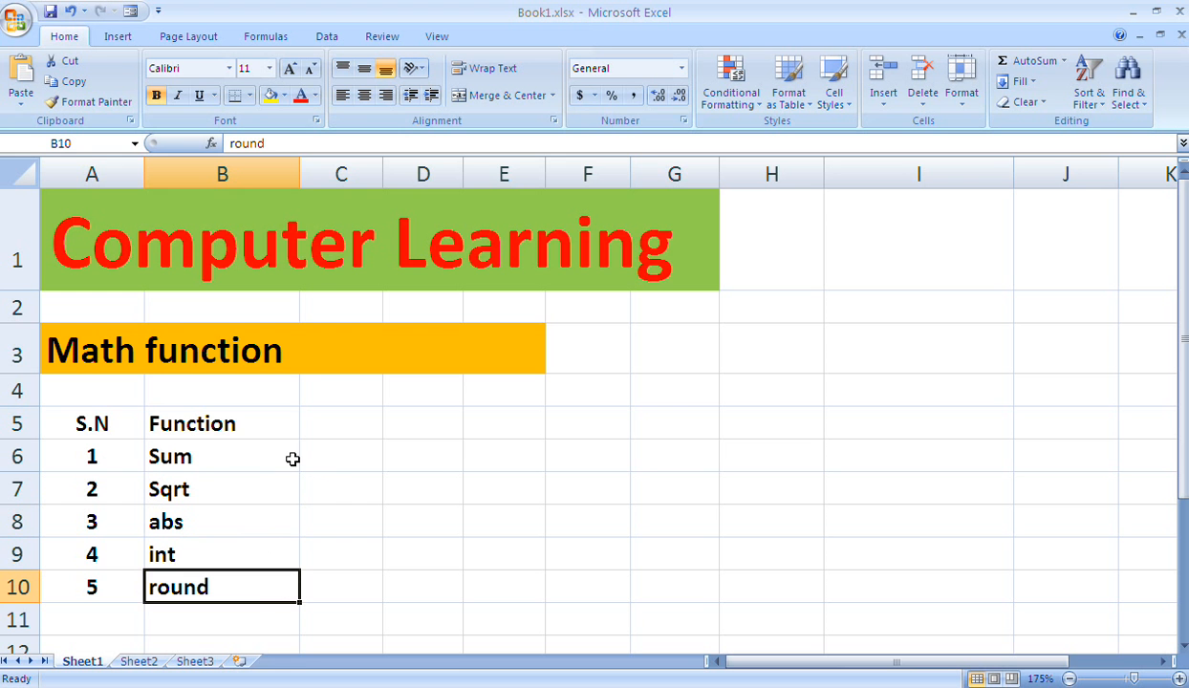
Enter 50 in C6 and 50 in D6 on the Sum row
{"action": "left_click", "coordinate": [340, 457]}
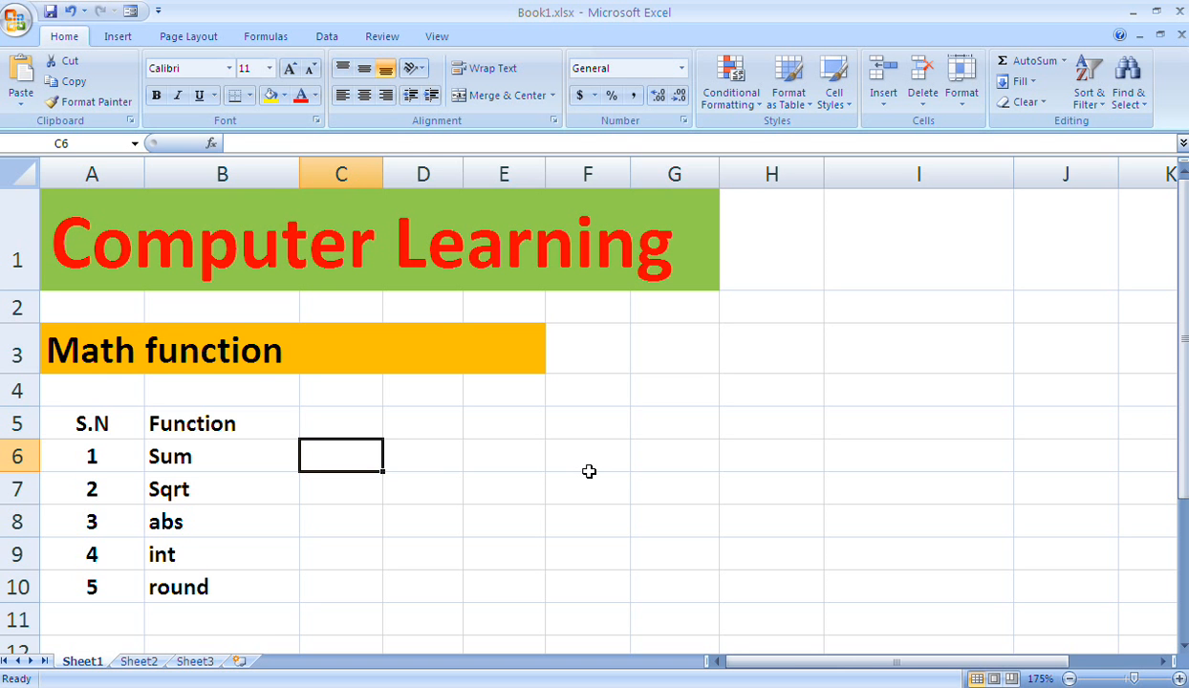
{"action": "key", "text": "Right"}
{"action": "key", "text": "Left"}
{"action": "type", "text": "50"}
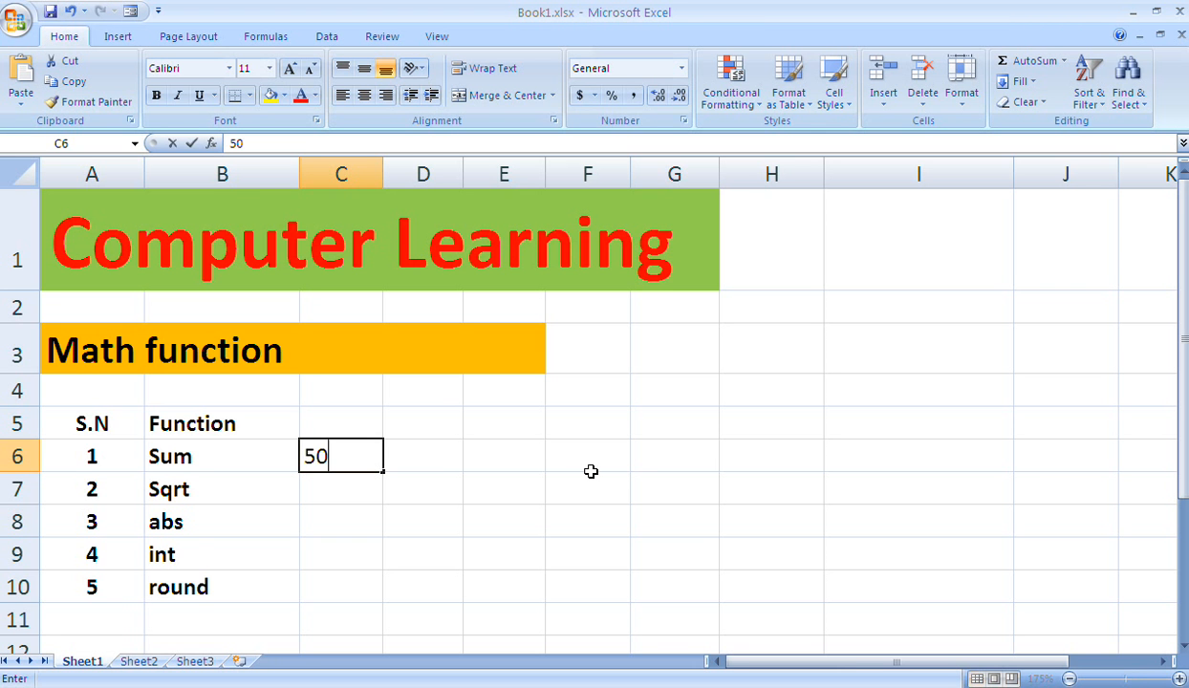
{"action": "key", "text": "Tab"}
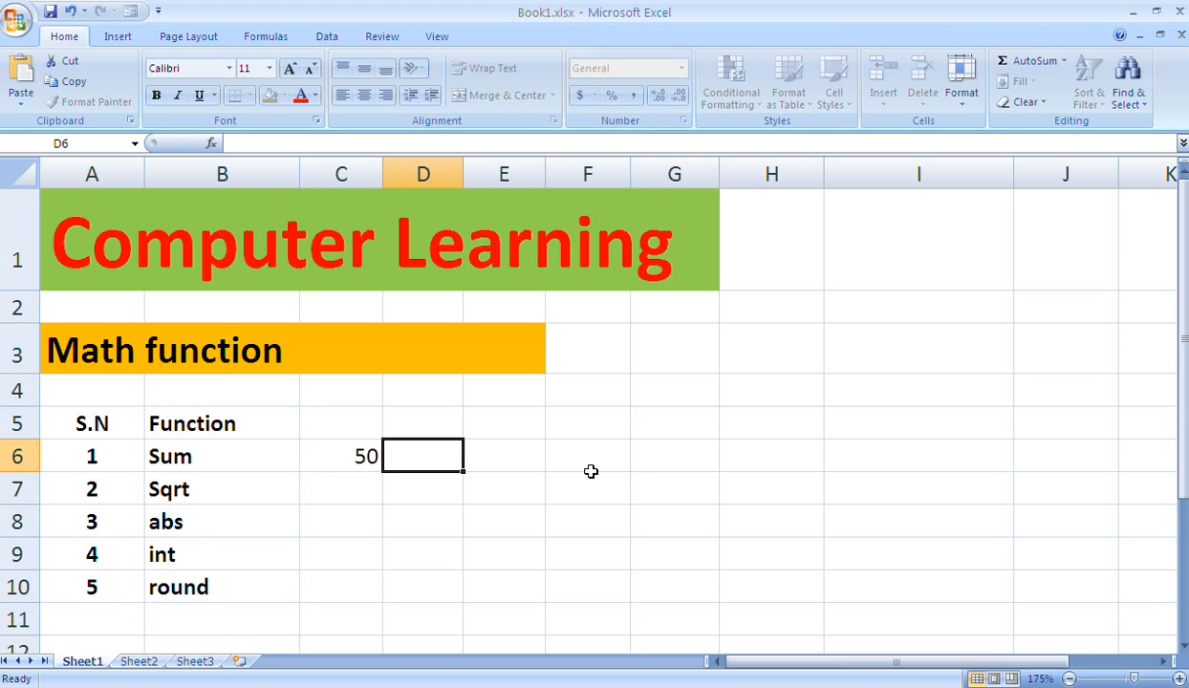
{"action": "type", "text": "50"}
{"action": "key", "text": "Tab"}
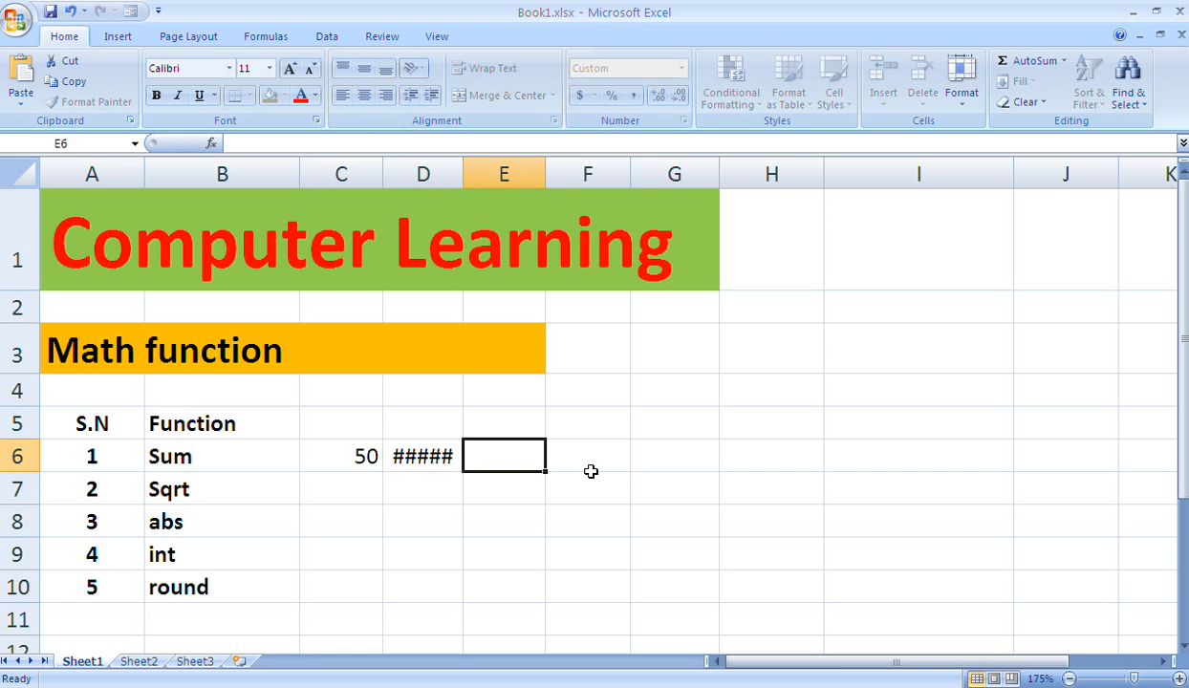
Change the number format of cell D6 to General
{"action": "key", "text": "Left"}
{"action": "key", "text": "Left"}
{"action": "key", "text": "Right"}
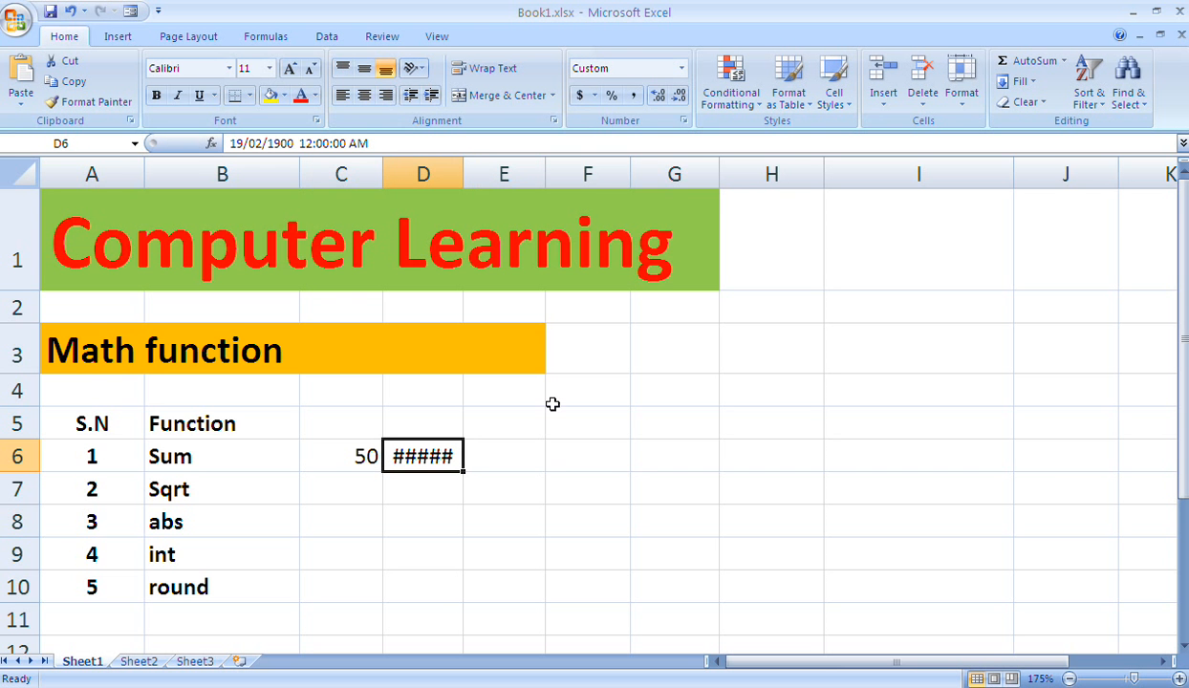
{"action": "key", "text": "ctrl+1"}
{"action": "left_click", "coordinate": [182, 99]}
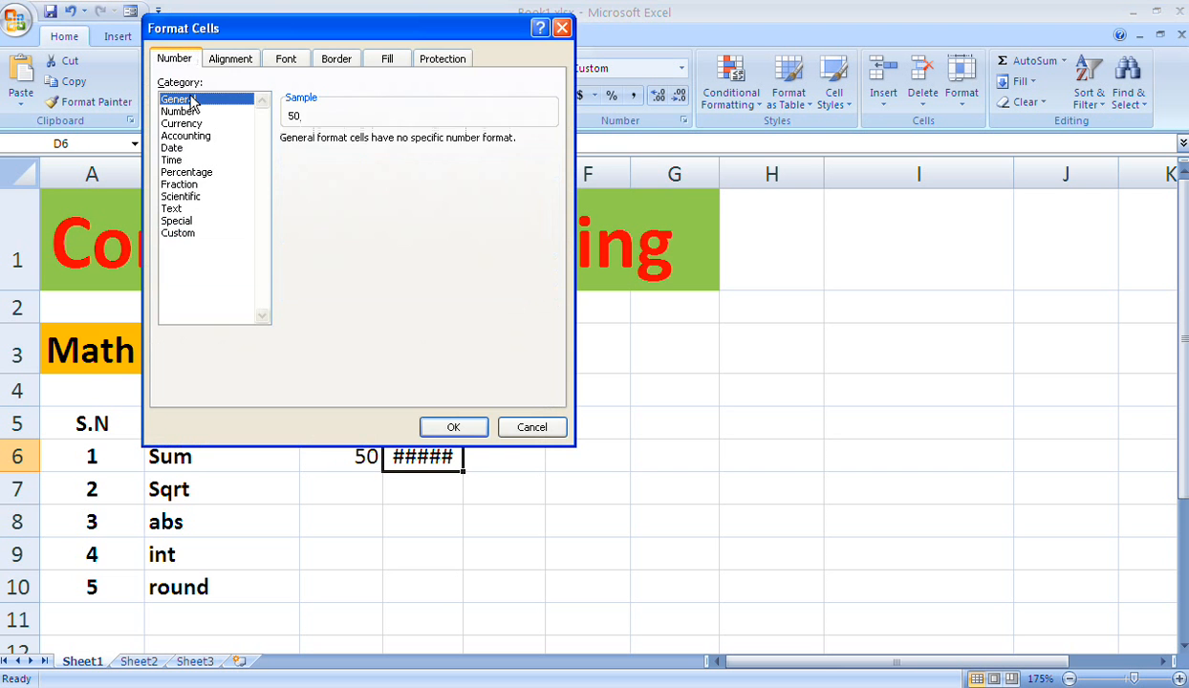
{"action": "left_click", "coordinate": [457, 426]}
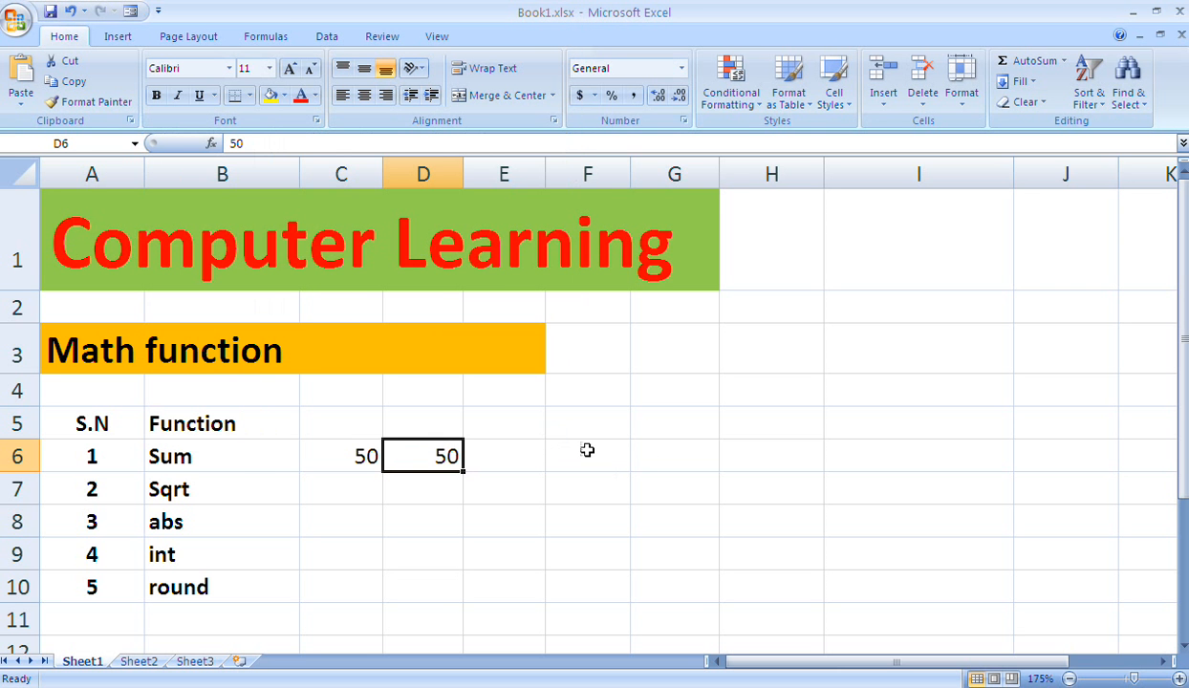
Add the two values of the Sum row in E6 with the formula =sum(c6:d6)
{"action": "left_click", "coordinate": [526, 452]}
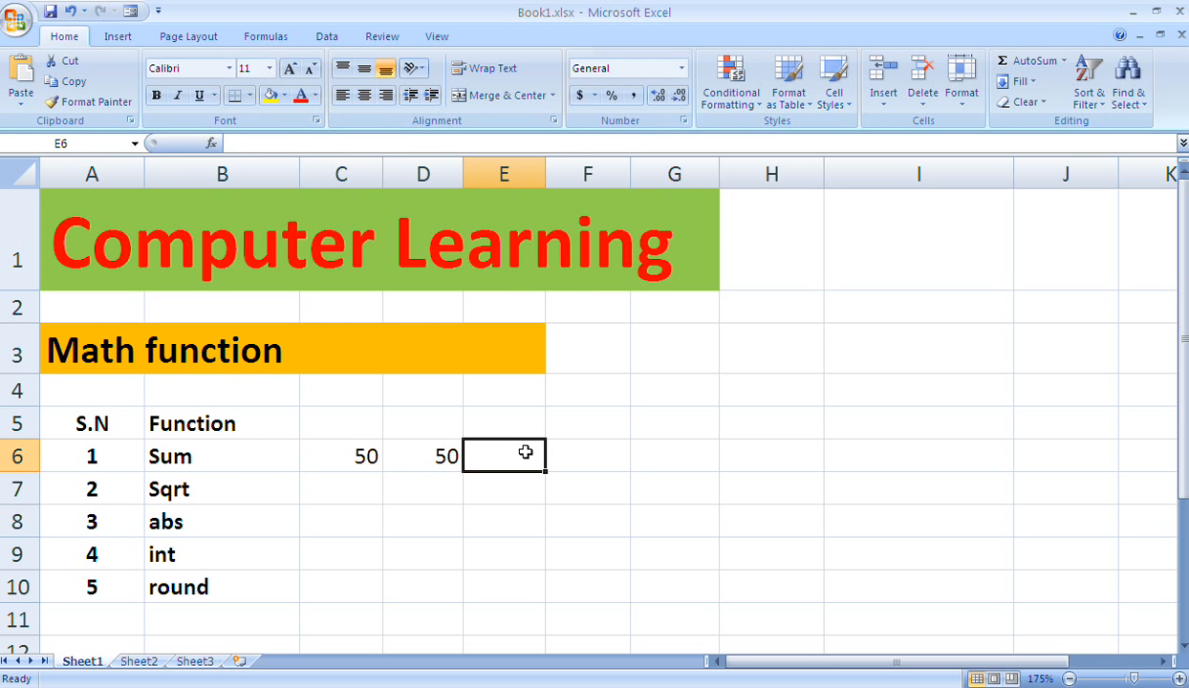
{"action": "key", "text": "Left"}
{"action": "key", "text": "Left"}
{"action": "key", "text": "Right"}
{"action": "key", "text": "Left"}
{"action": "key", "text": "Right"}
{"action": "key", "text": "Right"}
{"action": "type", "text": "="}
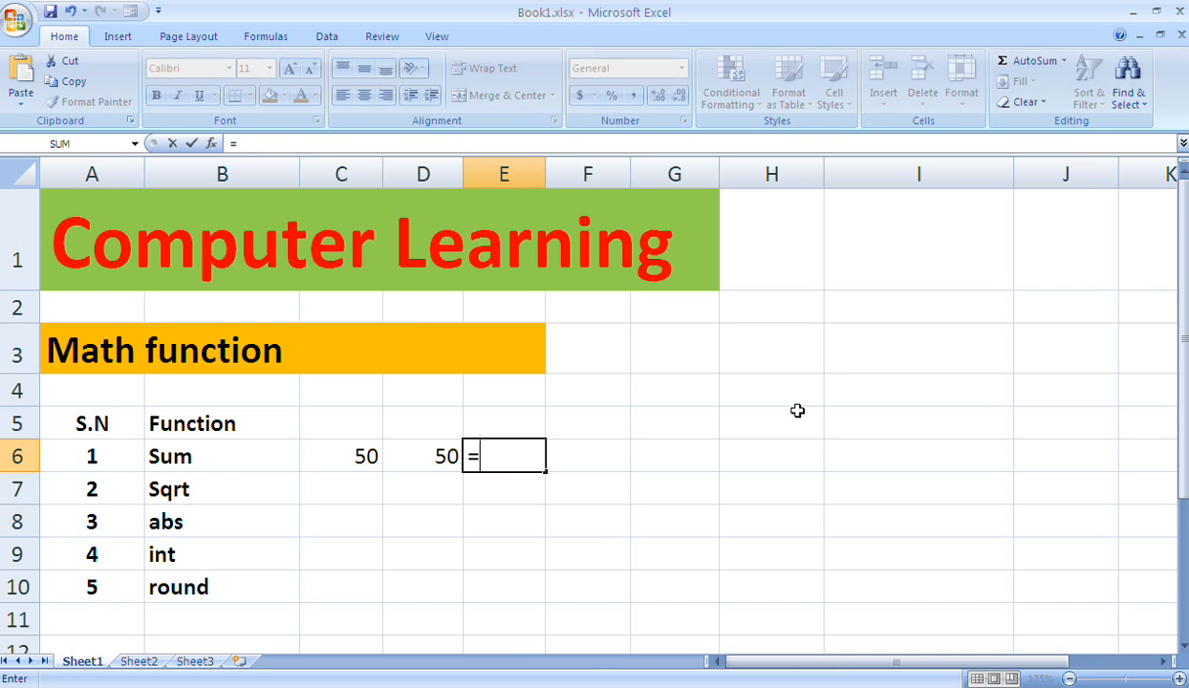
{"action": "type", "text": "s"}
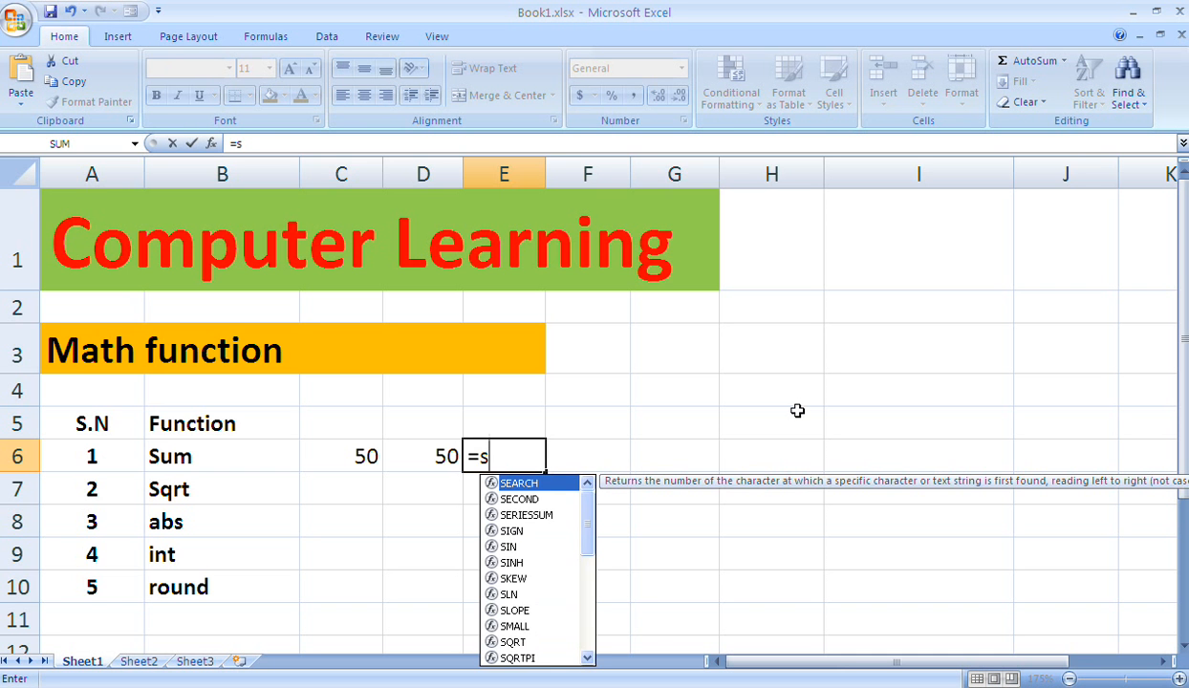
{"action": "type", "text": "um"}
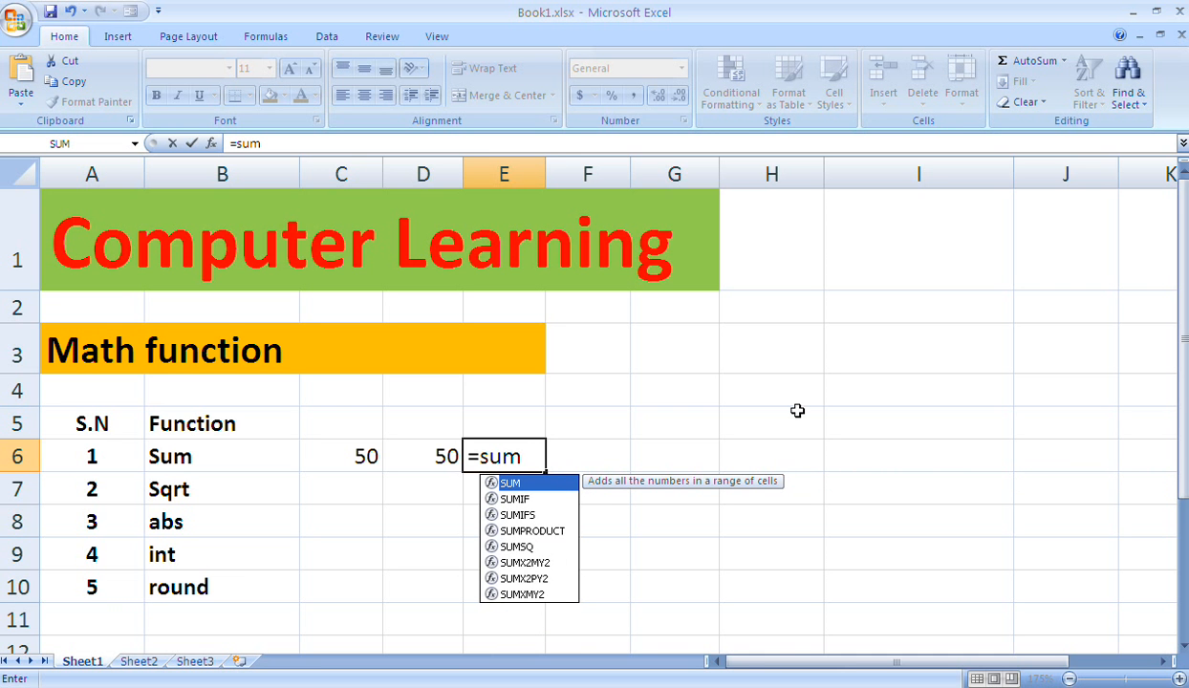
{"action": "type", "text": "("}
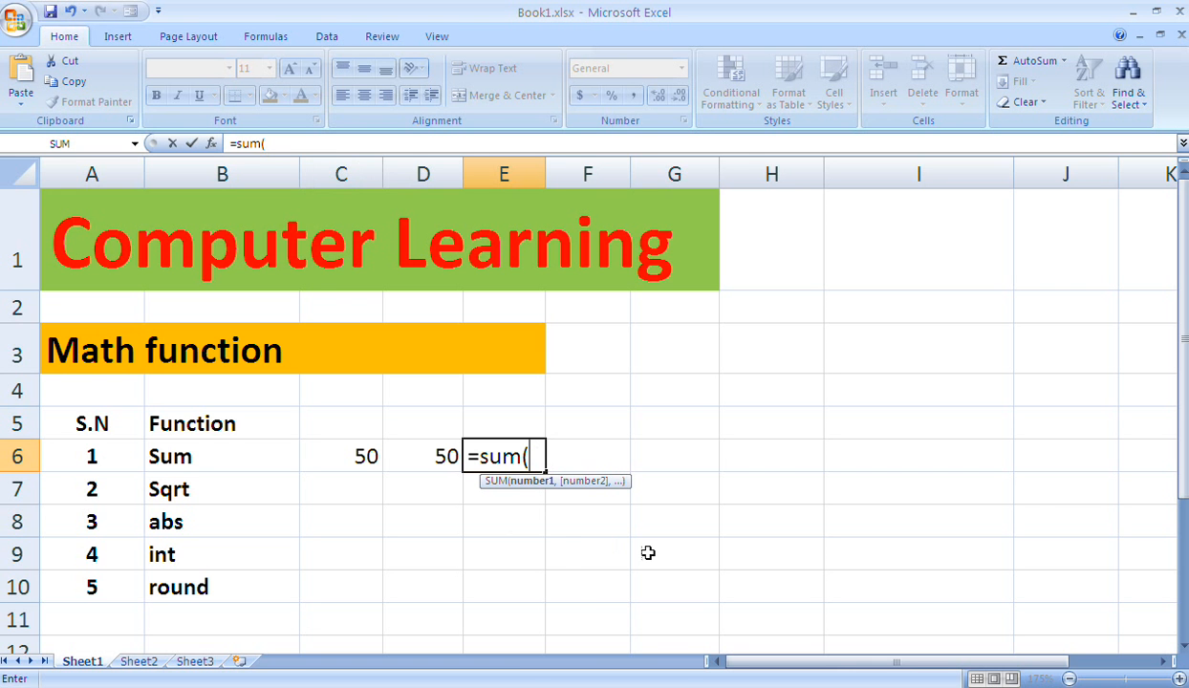
{"action": "type", "text": "c"}
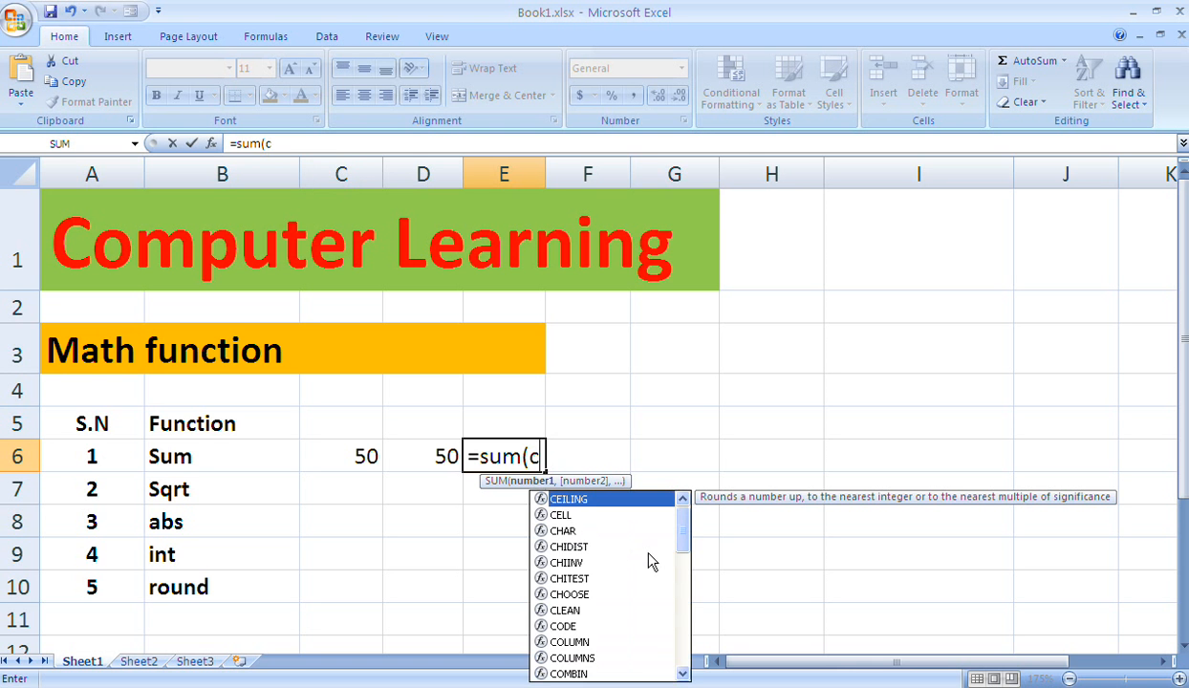
{"action": "type", "text": "6"}
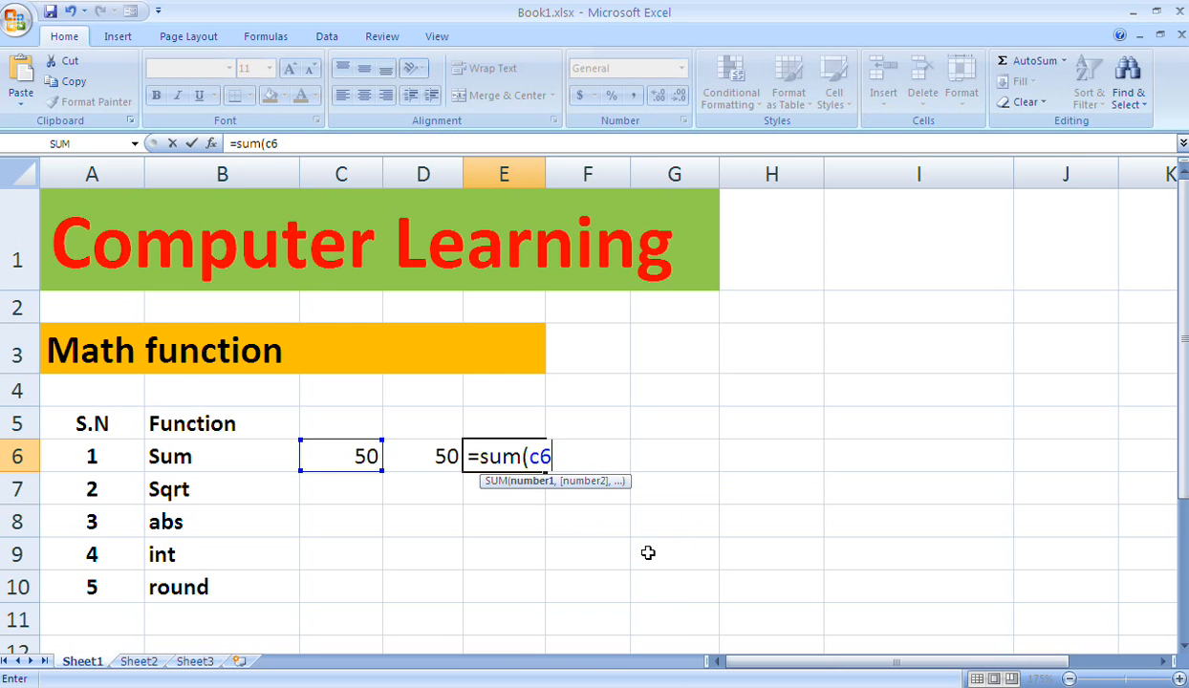
{"action": "type", "text": ":"}
{"action": "type", "text": "d6"}
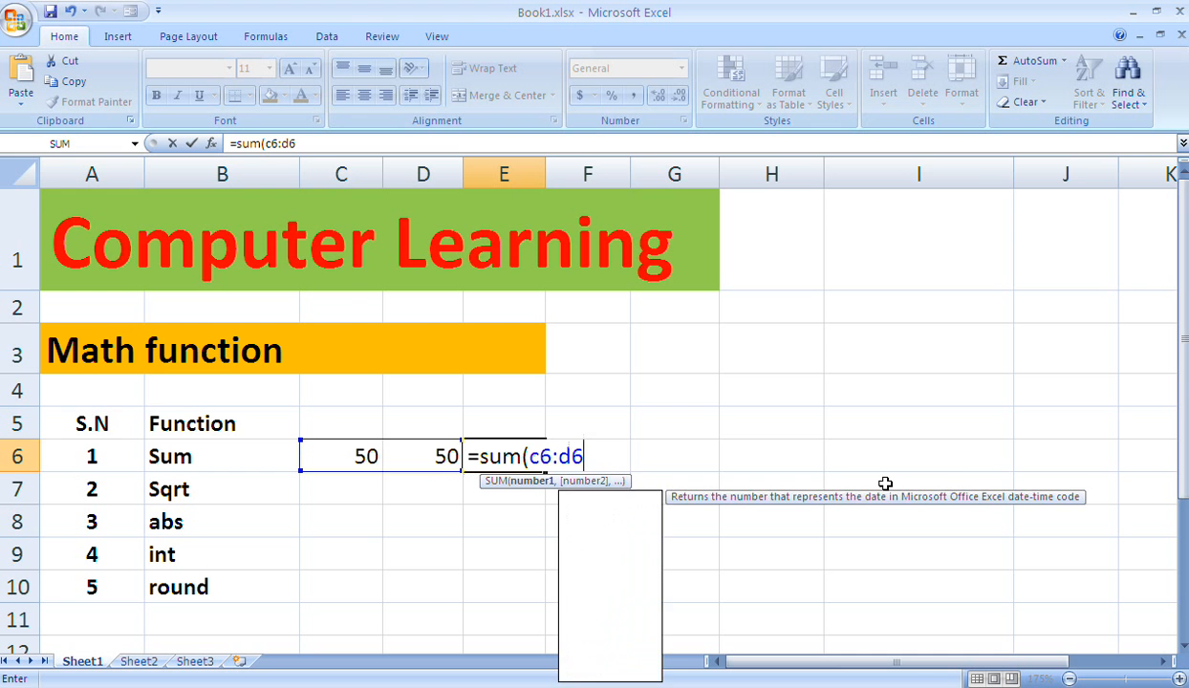
{"action": "type", "text": ")"}
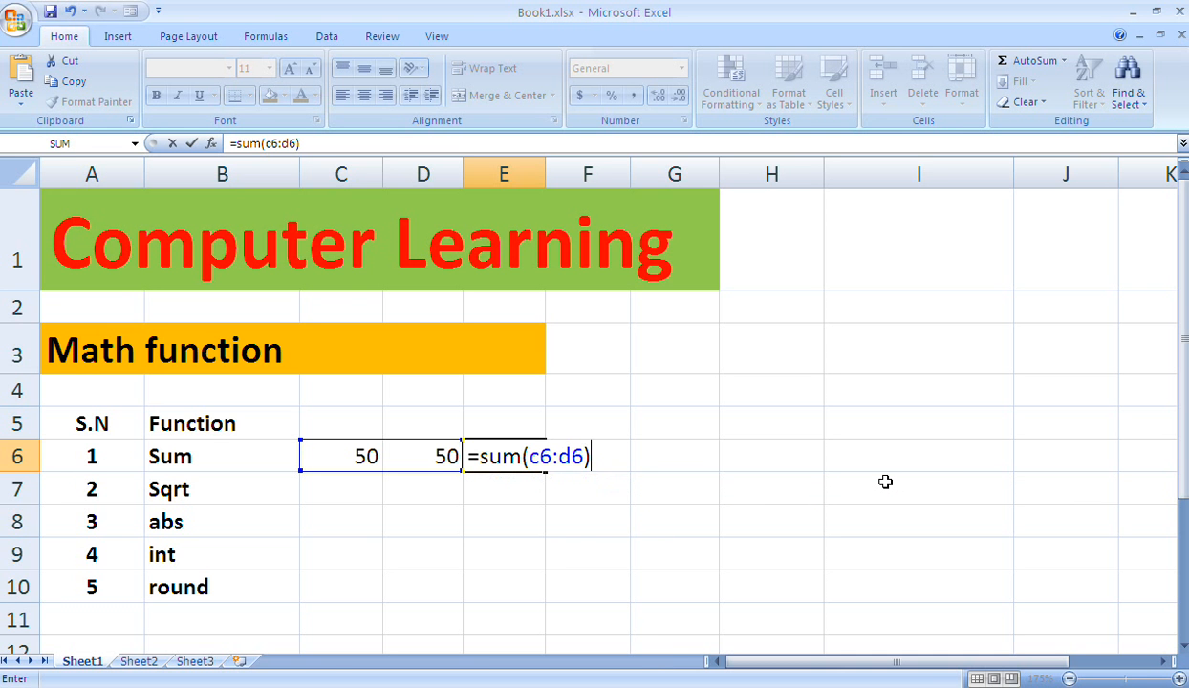
{"action": "key", "text": "Return"}
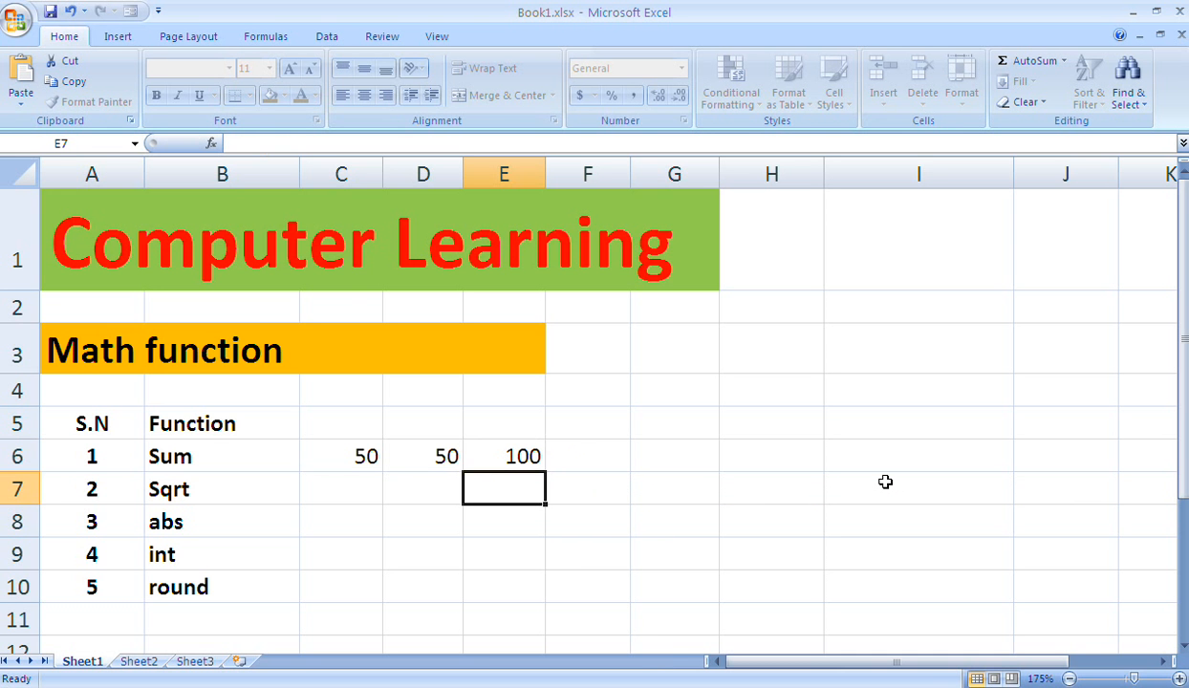
Change the value in C6 to 70 and check the sum formula's result in E6
{"action": "key", "text": "Up"}
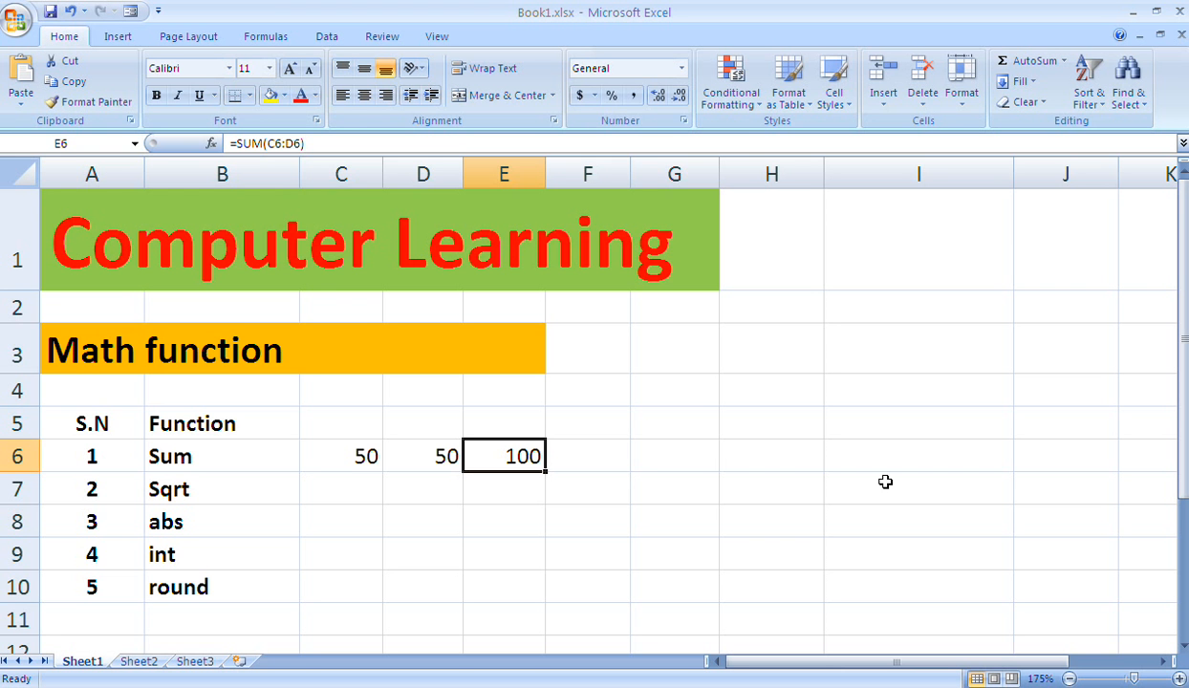
{"action": "key", "text": "Left"}
{"action": "key", "text": "Left"}
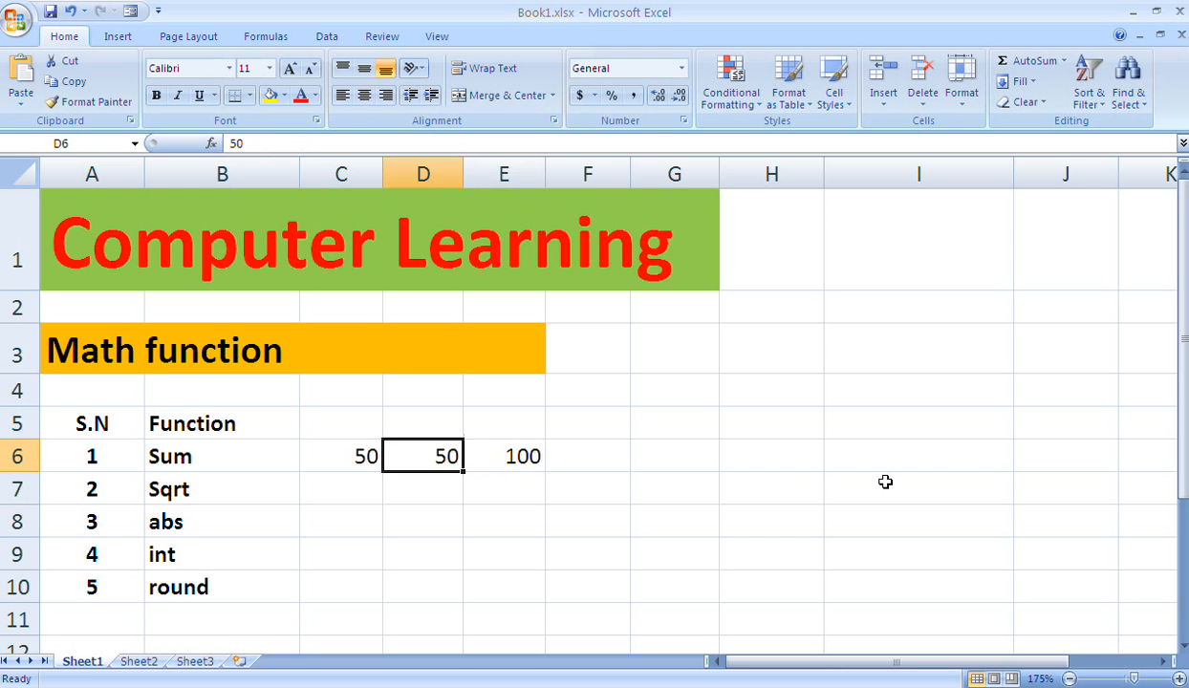
{"action": "type", "text": "70"}
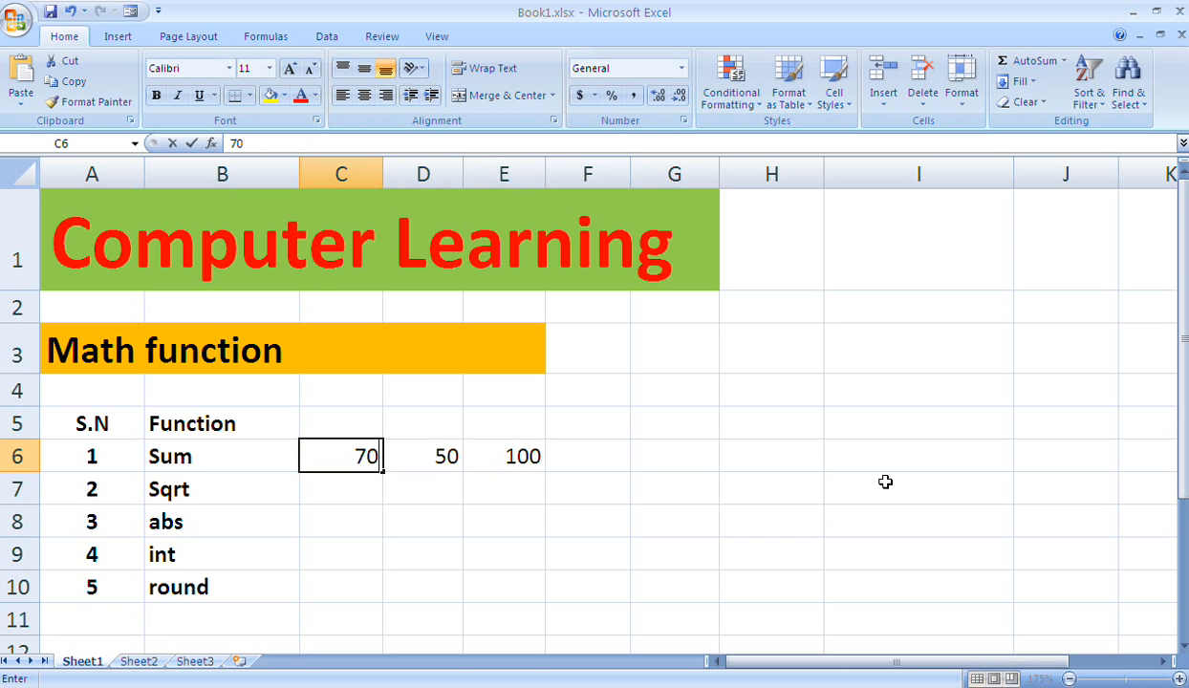
{"action": "key", "text": "Return"}
{"action": "key", "text": "Up"}
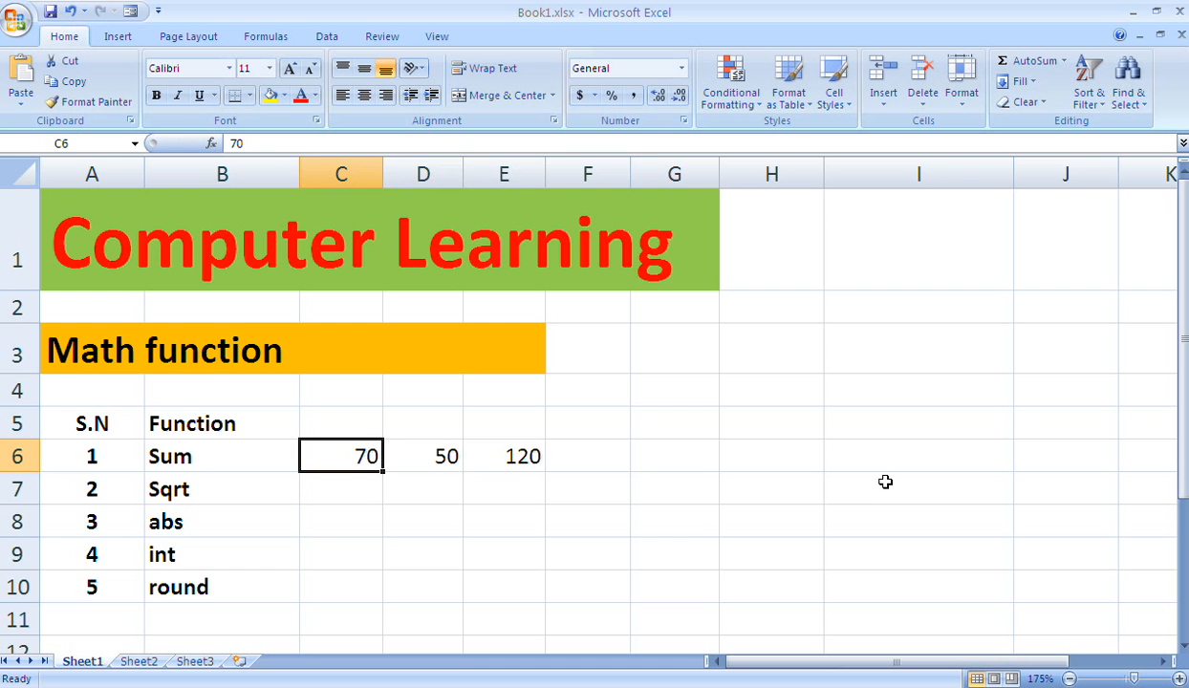
{"action": "key", "text": "Right"}
{"action": "key", "text": "Right"}
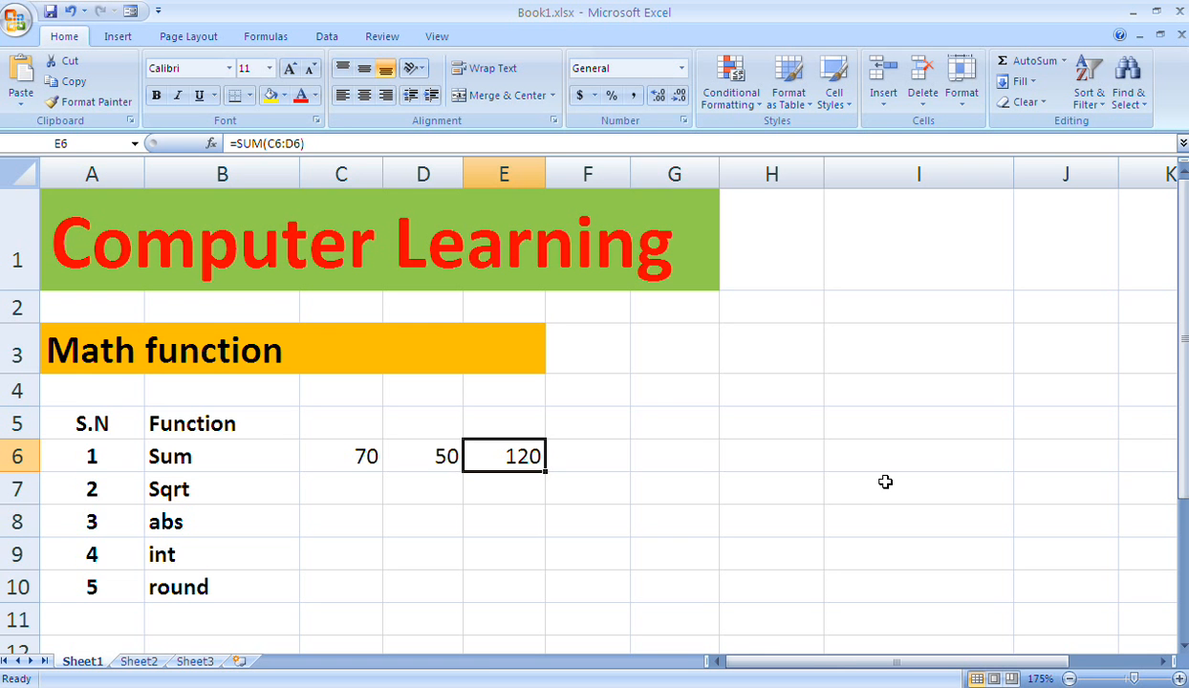
Enter the values 50, 50 and 100 down column H in cells H6 to H8
{"action": "key", "text": "Right"}
{"action": "key", "text": "Right"}
{"action": "key", "text": "Right"}
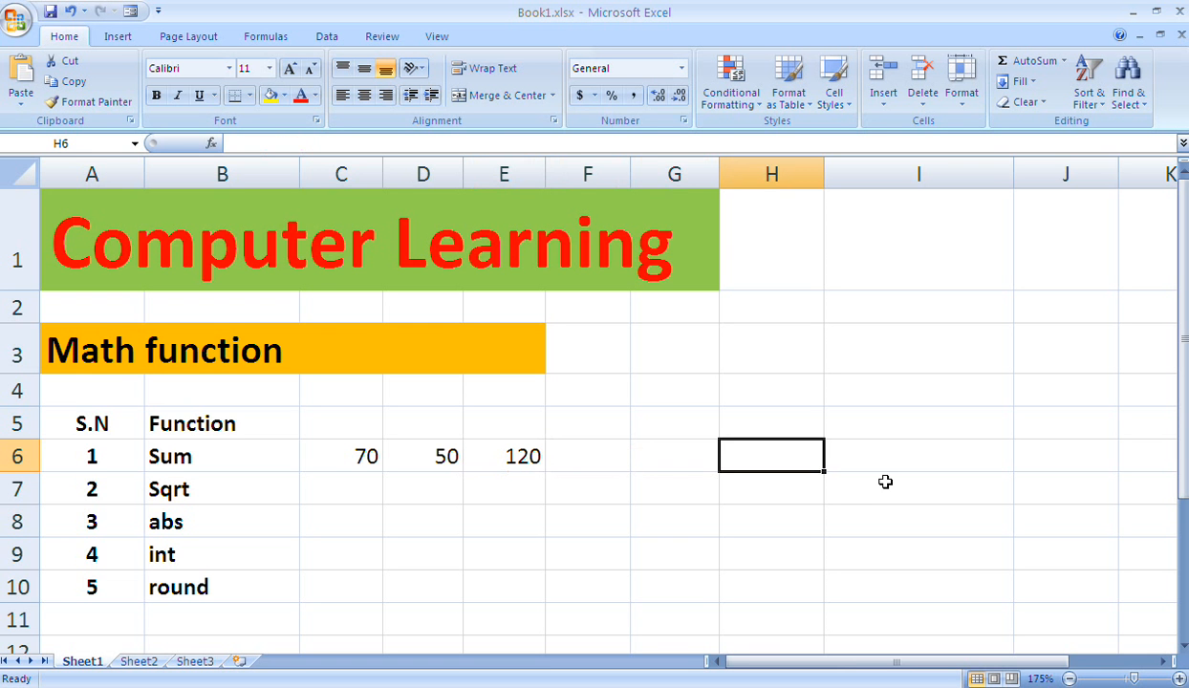
{"action": "key", "text": "Right"}
{"action": "key", "text": "Left"}
{"action": "type", "text": "50"}
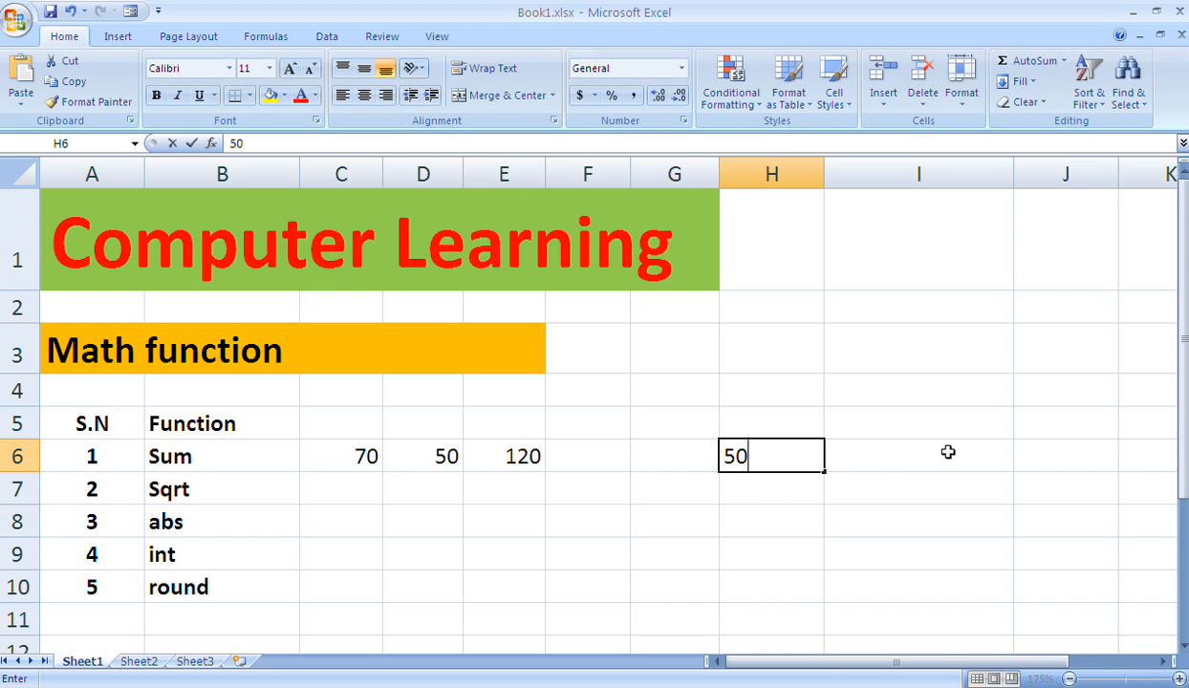
{"action": "key", "text": "Return"}
{"action": "type", "text": "50"}
{"action": "key", "text": "Return"}
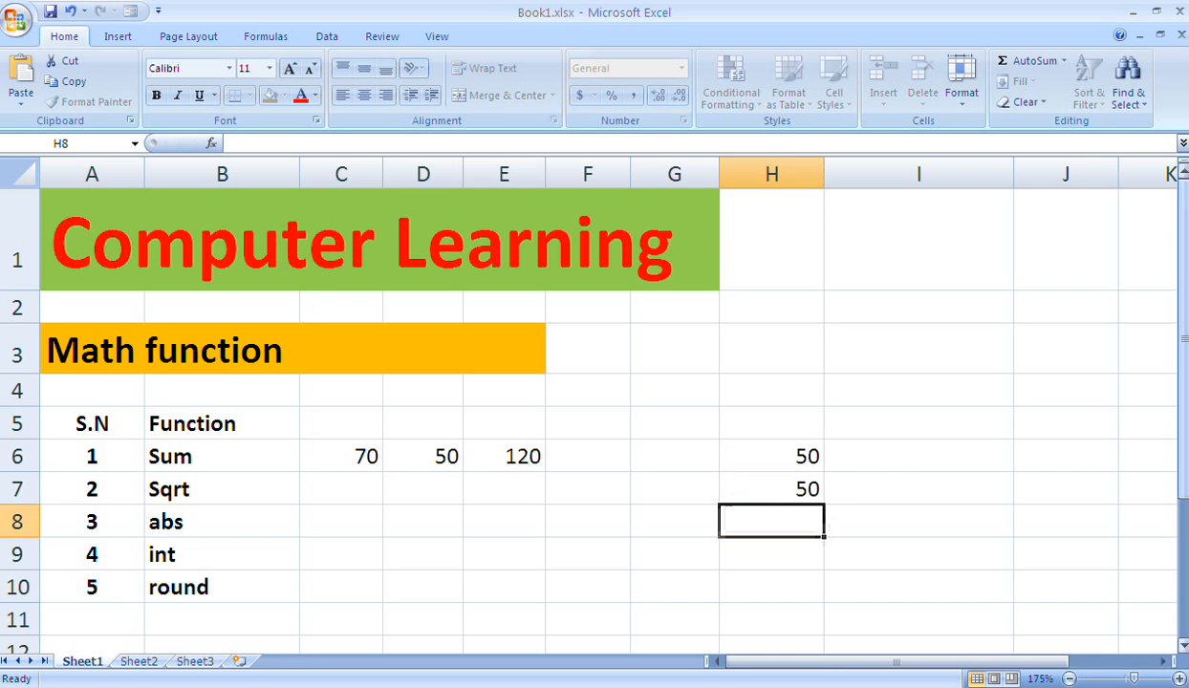
{"action": "type", "text": "100"}
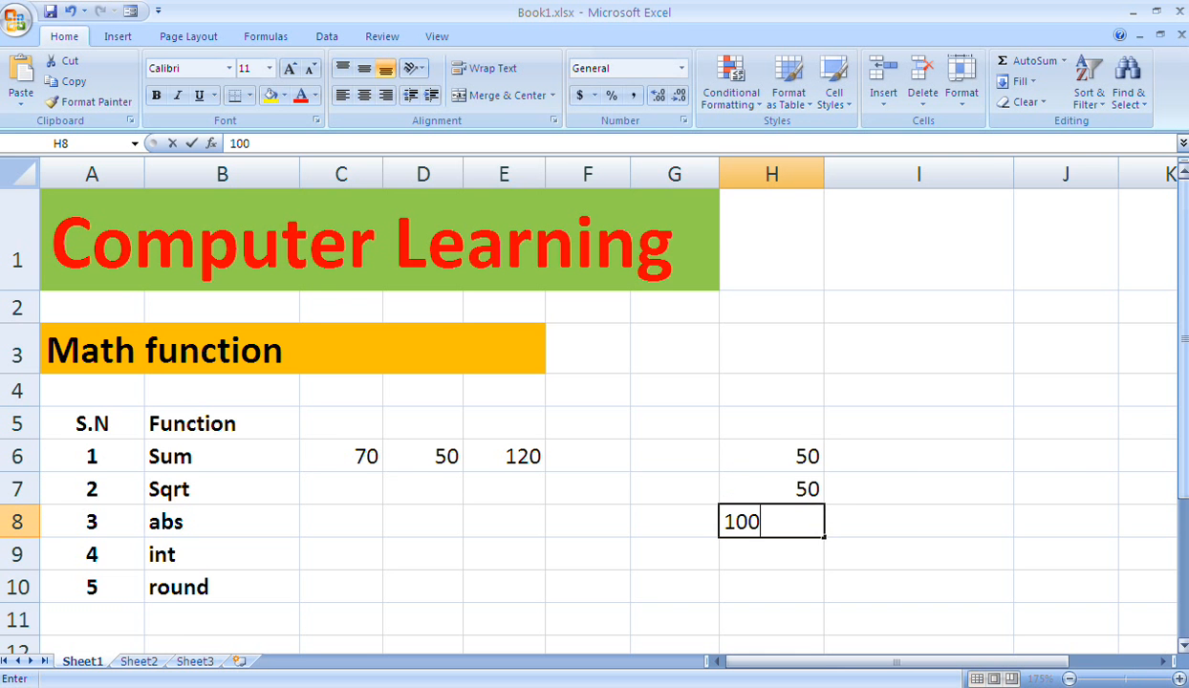
{"action": "key", "text": "Return"}
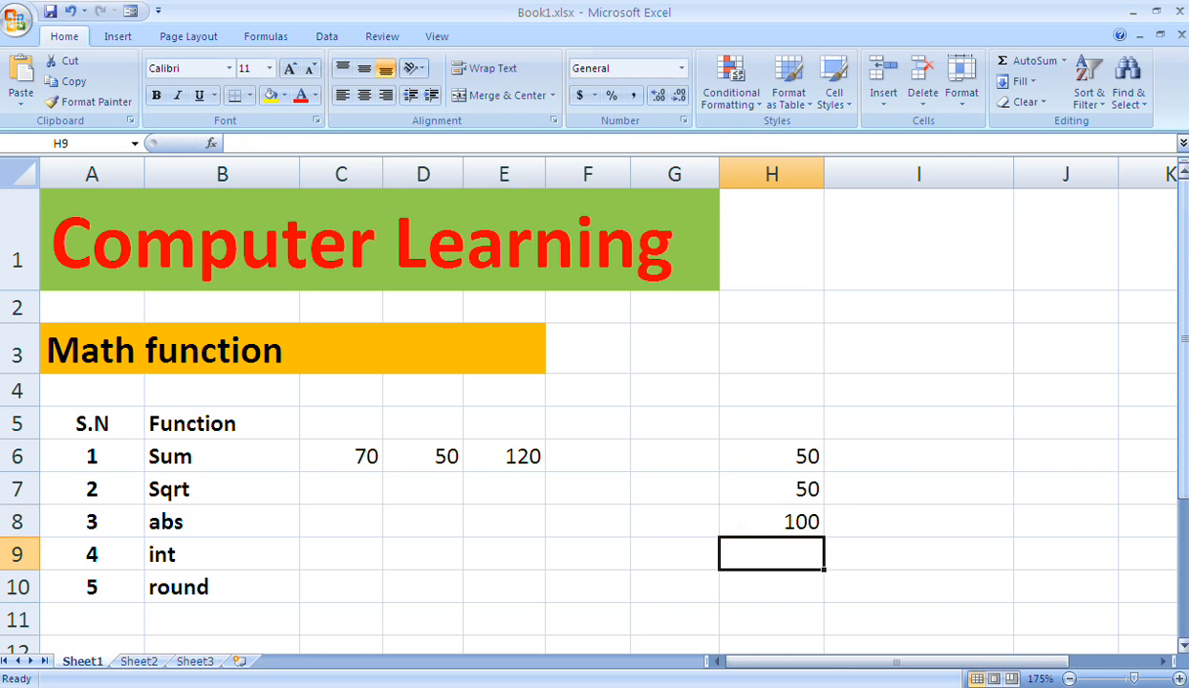
Add the three values of column H in cell H9 with the formula =sum(h6:h8)
{"action": "key", "text": "Up"}
{"action": "key", "text": "Up"}
{"action": "key", "text": "Up"}
{"action": "key", "text": "Down"}
{"action": "key", "text": "Down"}
{"action": "key", "text": "Down"}
{"action": "type", "text": "="}
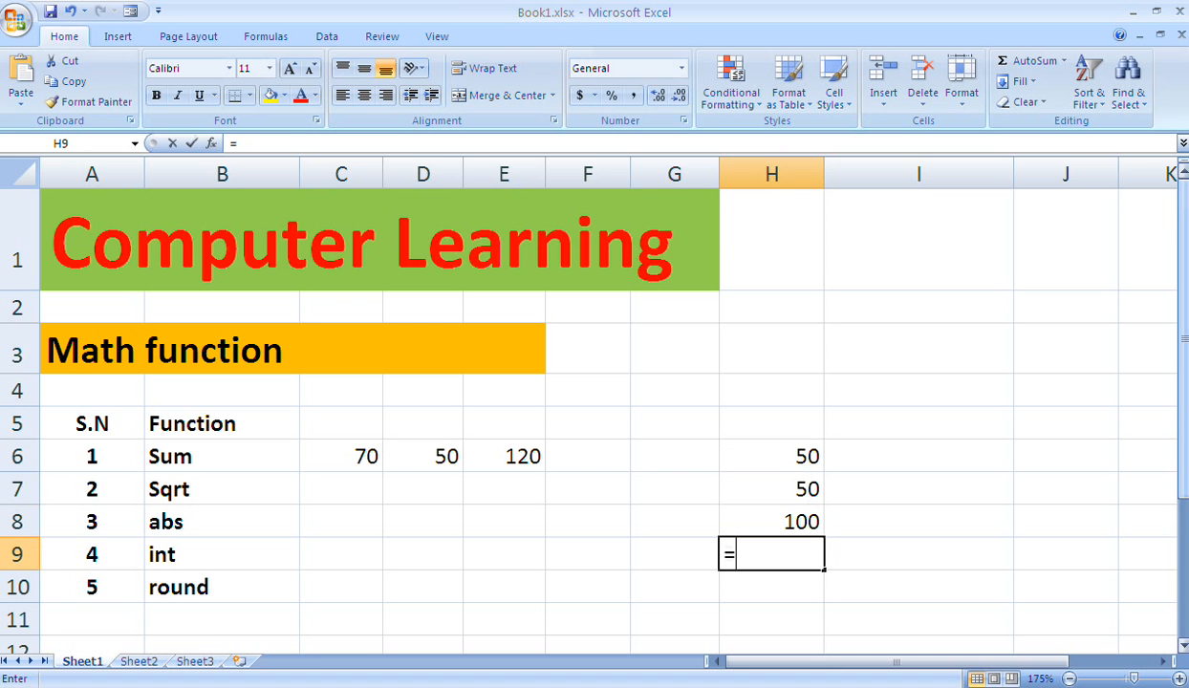
{"action": "type", "text": "s"}
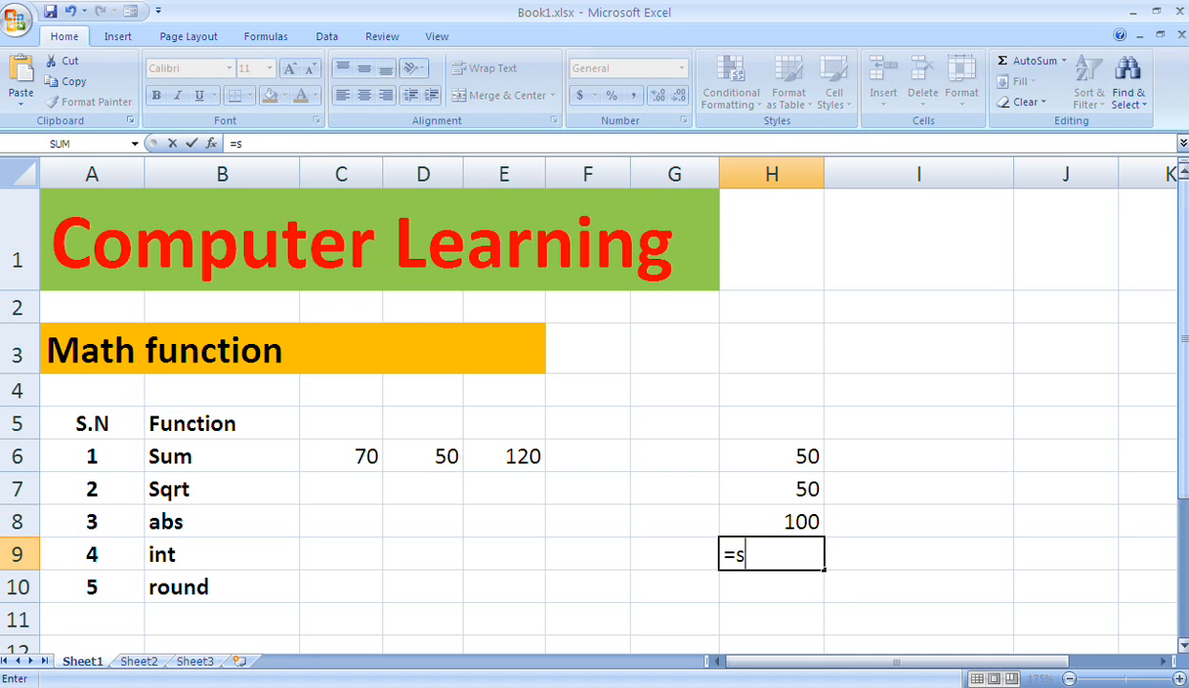
{"action": "type", "text": "um("}
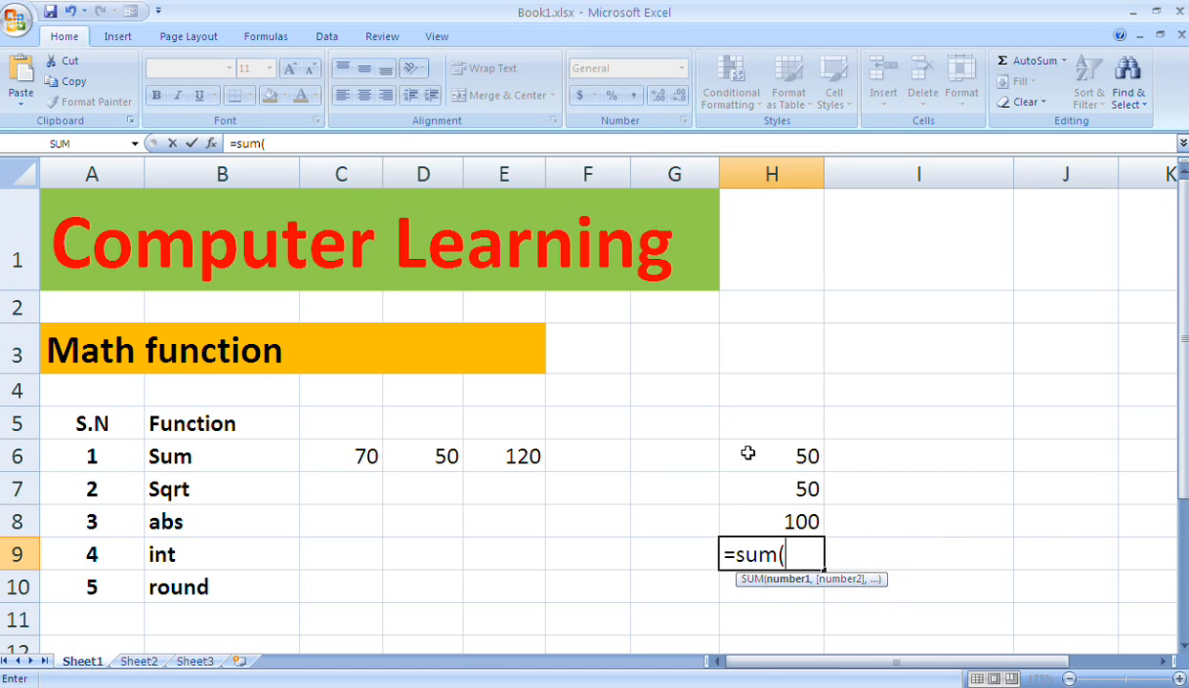
{"action": "type", "text": "h6"}
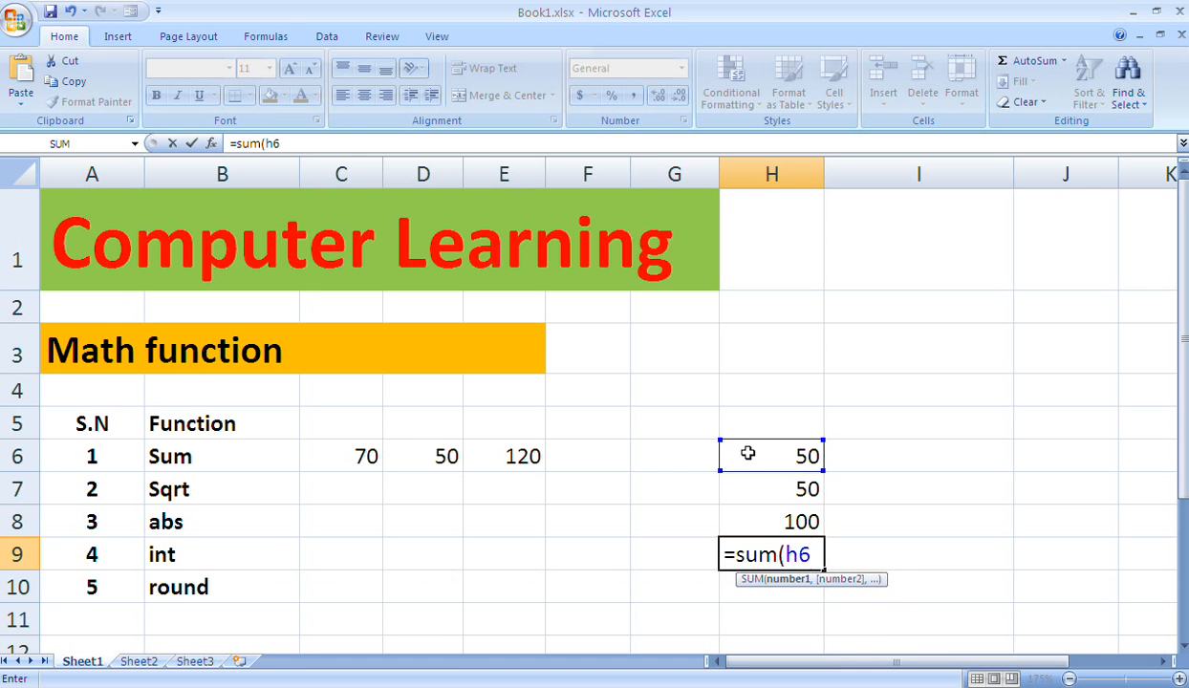
{"action": "type", "text": ":"}
{"action": "type", "text": "h8"}
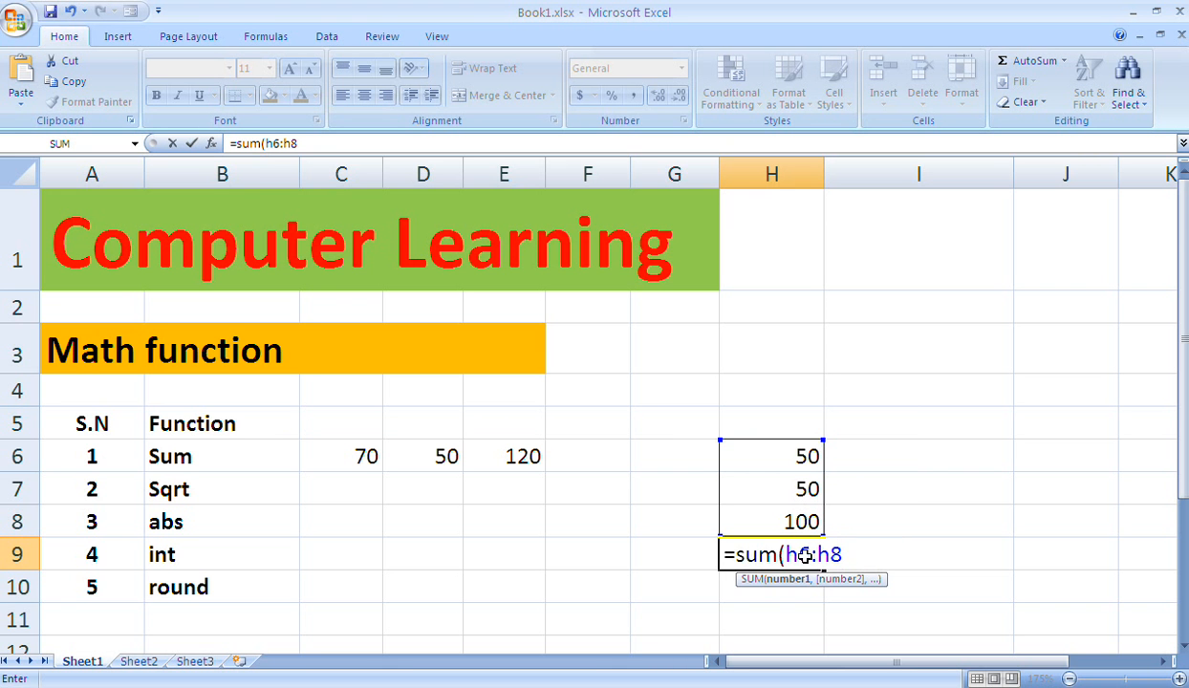
{"action": "type", "text": ")"}
{"action": "key", "text": "Return"}
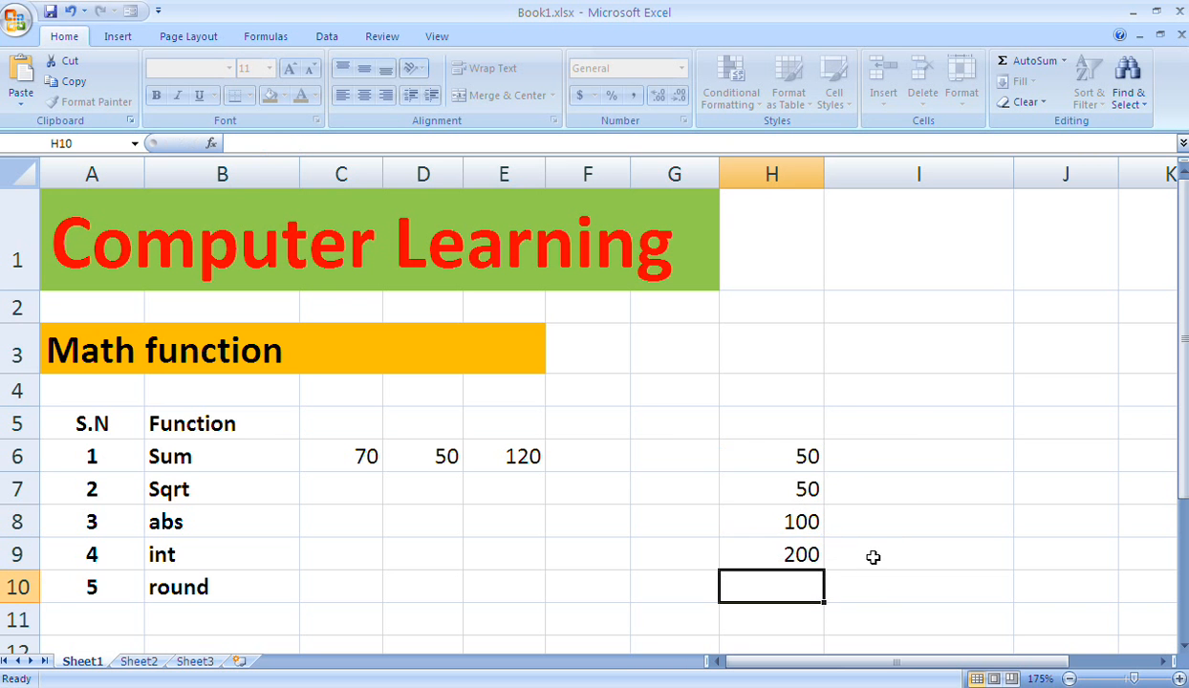
Review the summed cells H6 to H8 and delete the sum formula from H9
{"action": "key", "text": "Up"}
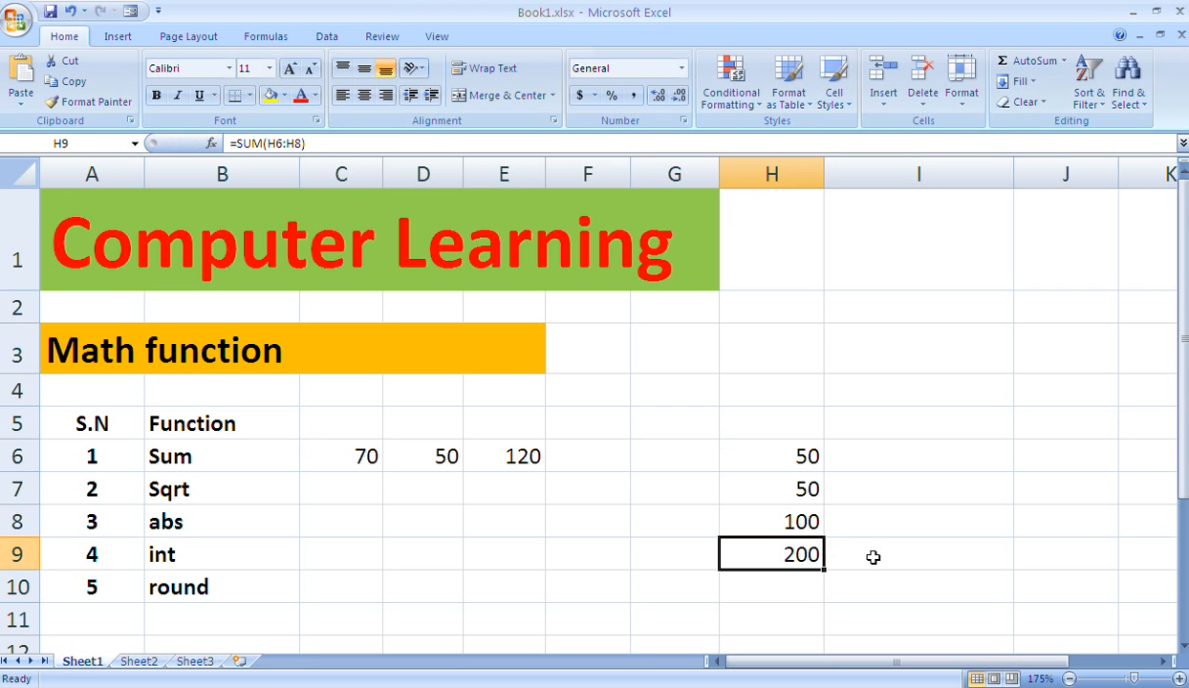
{"action": "key", "text": "Up"}
{"action": "key", "text": "Up"}
{"action": "key", "text": "Up"}
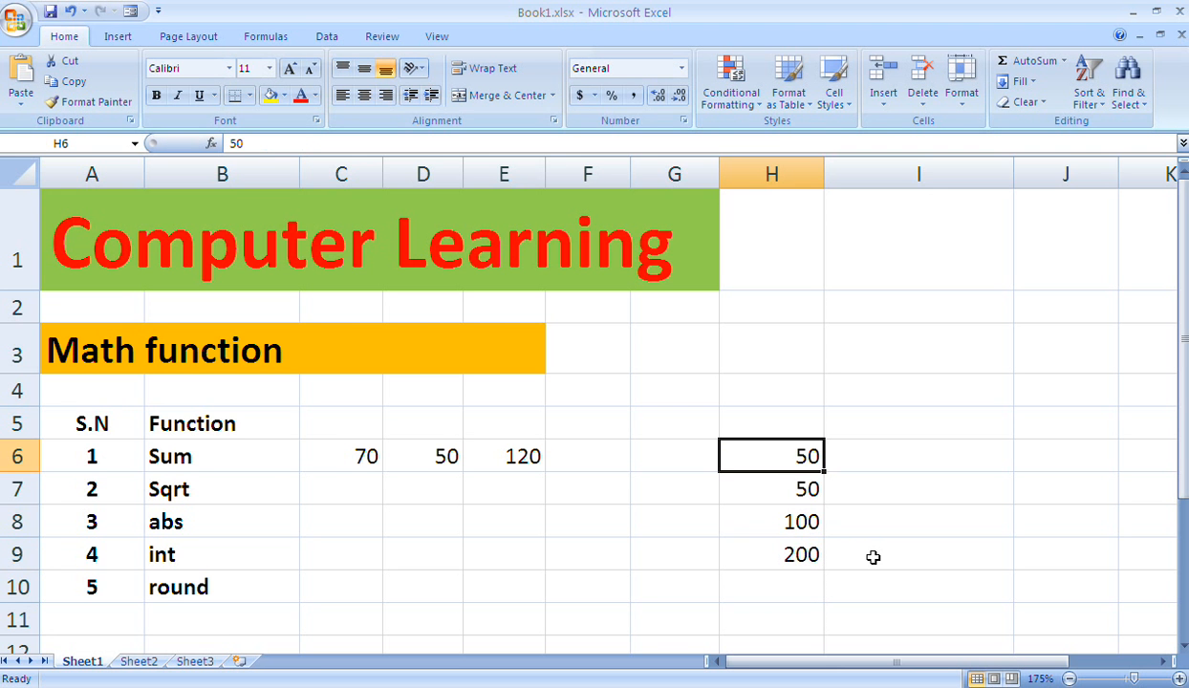
{"action": "key", "text": "Down"}
{"action": "key", "text": "Down"}
{"action": "key", "text": "Down"}
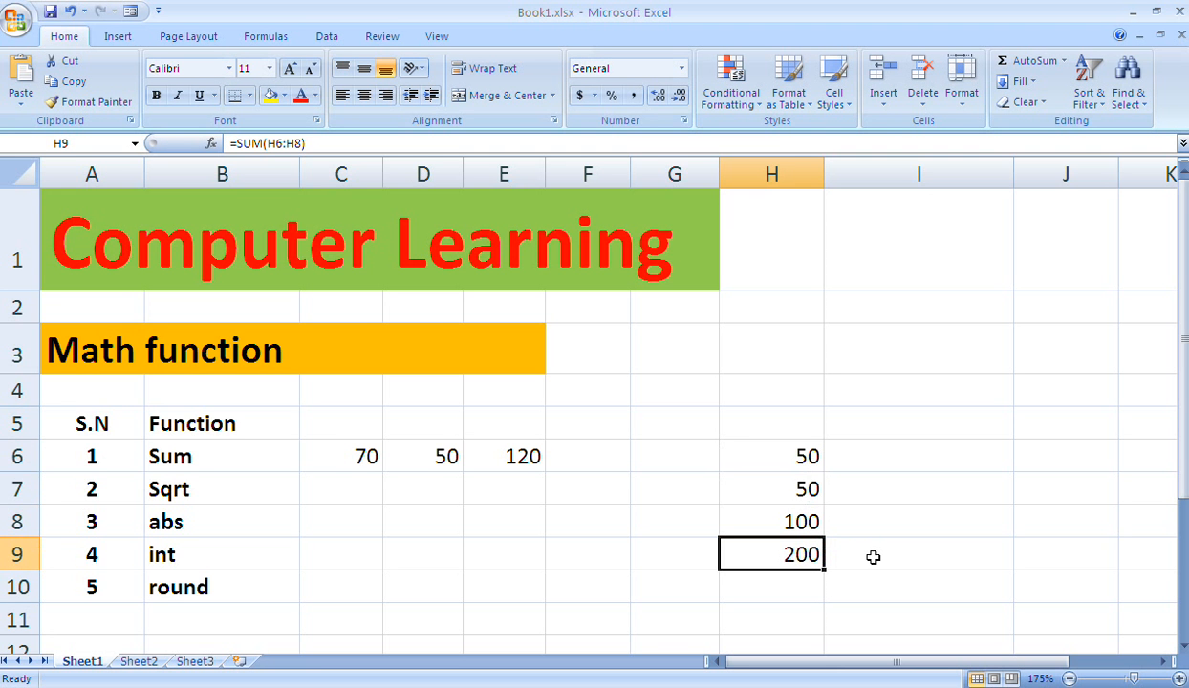
{"action": "key", "text": "Delete"}
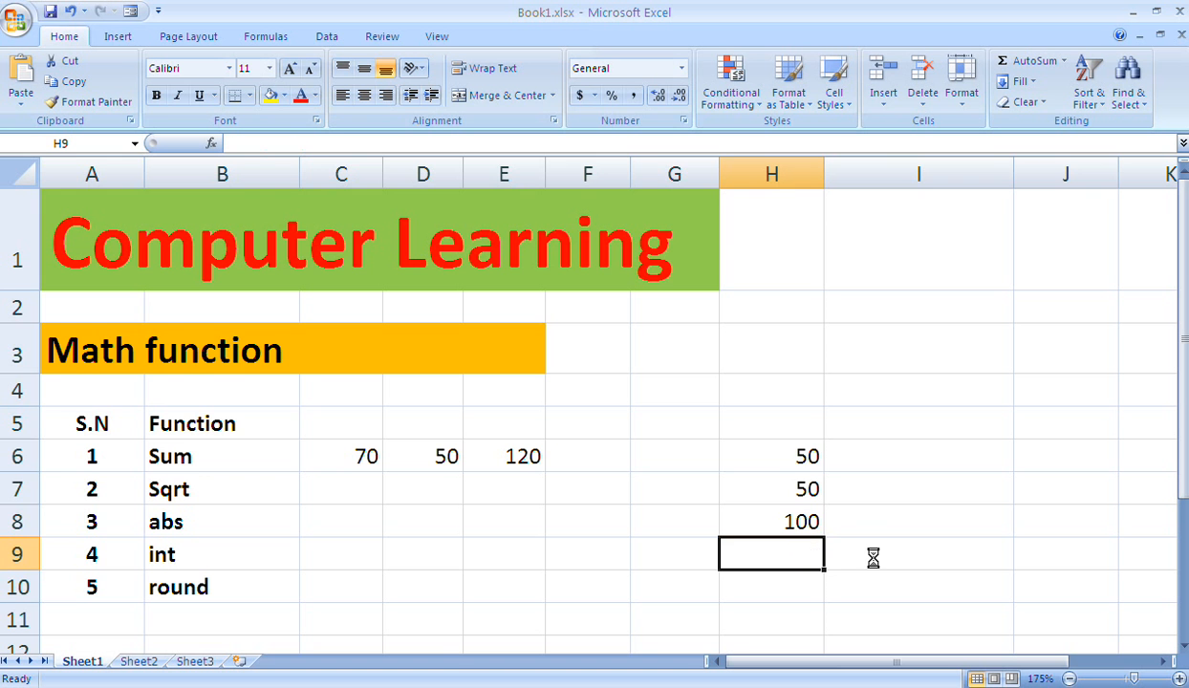
Total H6:H8 in cell H9 with AutoSum
{"action": "key", "text": "Up"}
{"action": "key", "text": "Up"}
{"action": "key", "text": "Up"}
{"action": "key", "text": "Down"}
{"action": "key", "text": "Down"}
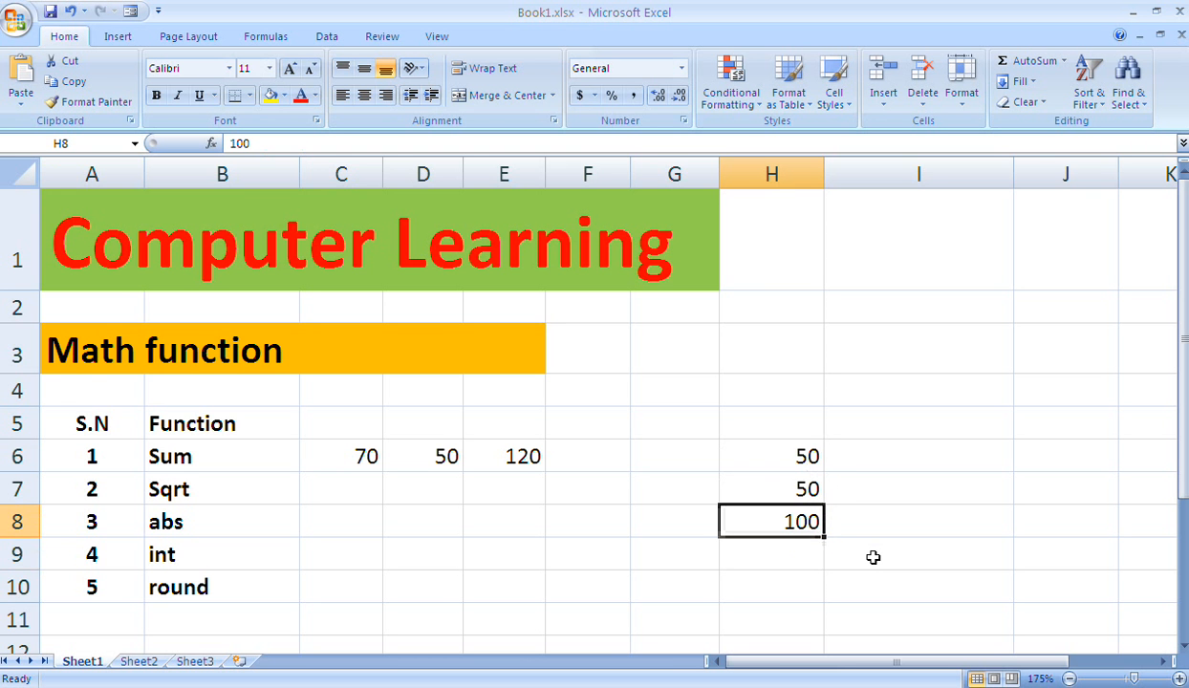
{"action": "key", "text": "Down"}
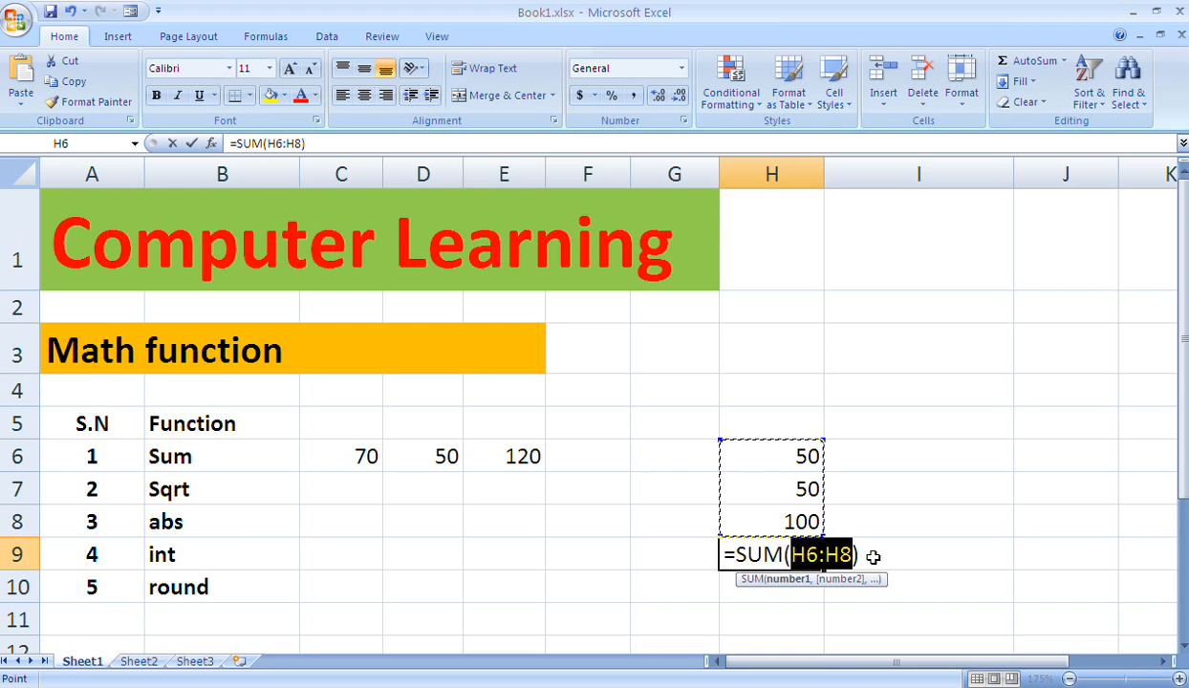
{"action": "key", "text": "alt+equal"}
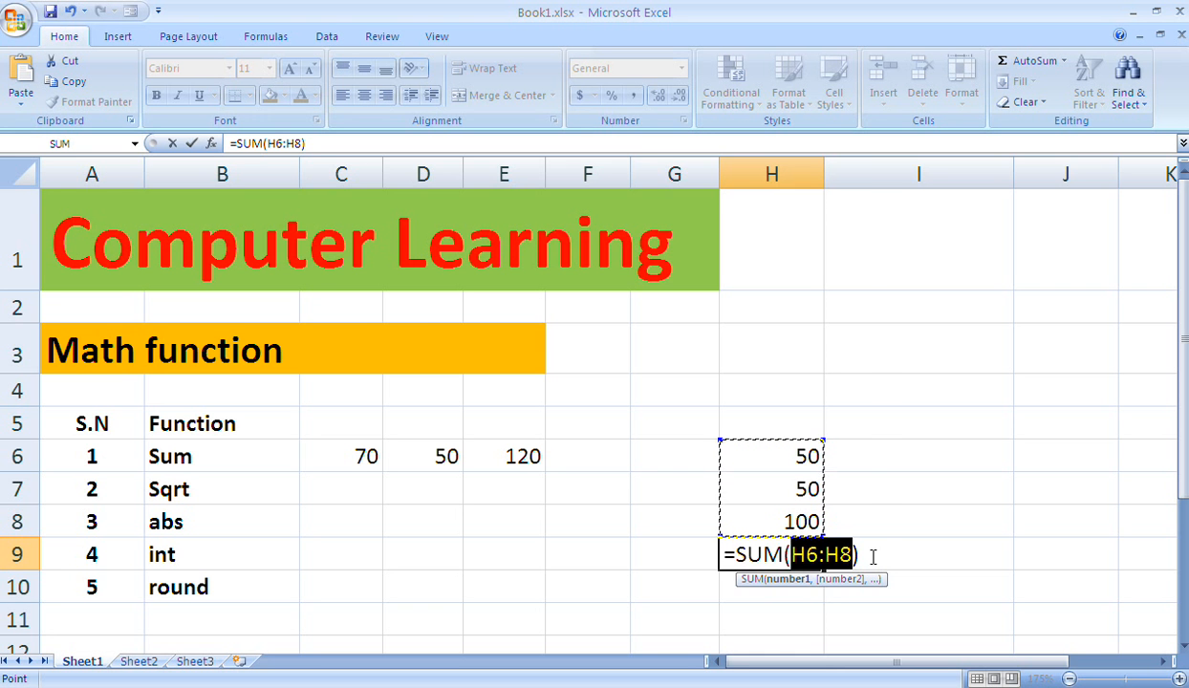
{"action": "key", "text": "Return"}
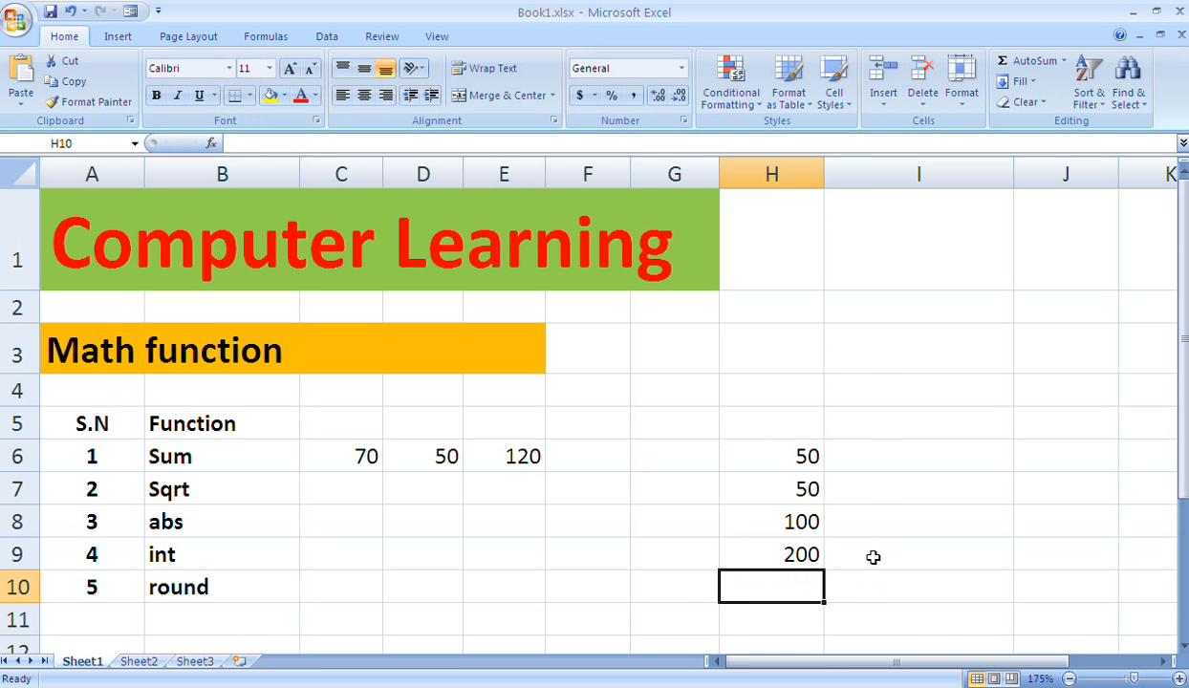
{"action": "key", "text": "Up"}
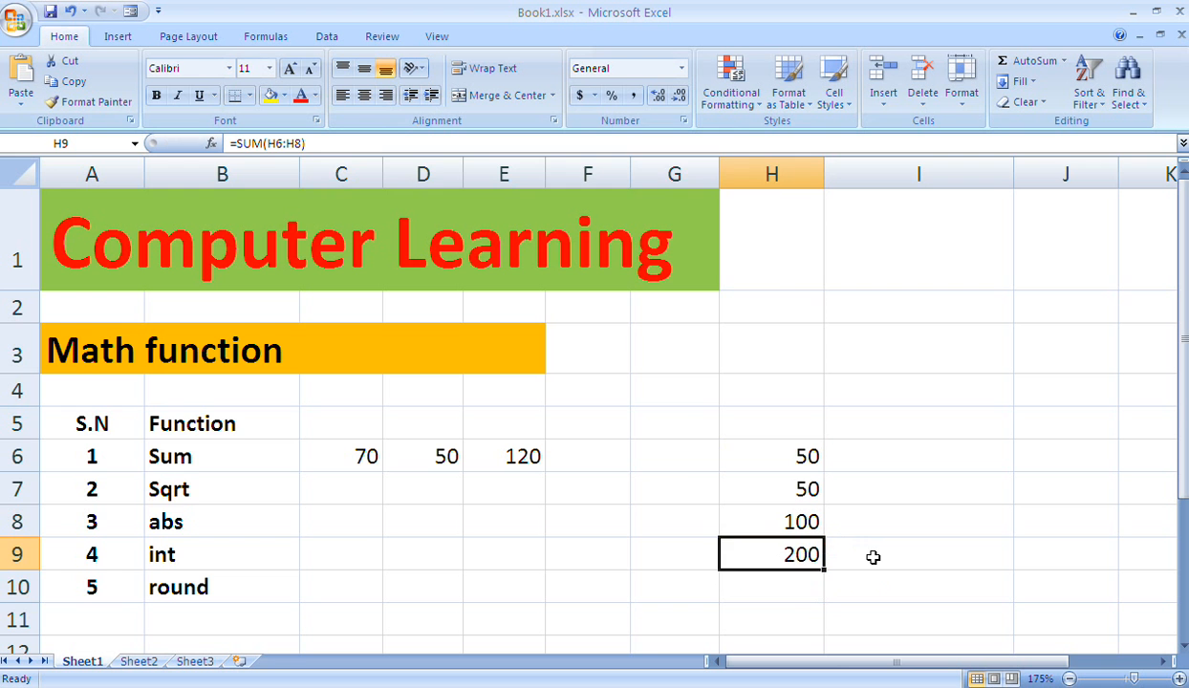
Clear the example values and the sum formula in row 6, from C6 across through H6
{"action": "key", "text": "Left"}
{"action": "key", "text": "Left"}
{"action": "key", "text": "Left"}
{"action": "key", "text": "Left"}
{"action": "key", "text": "Left"}
{"action": "key", "text": "Left"}
{"action": "key", "text": "Up"}
{"action": "key", "text": "Up"}
{"action": "key", "text": "Up"}
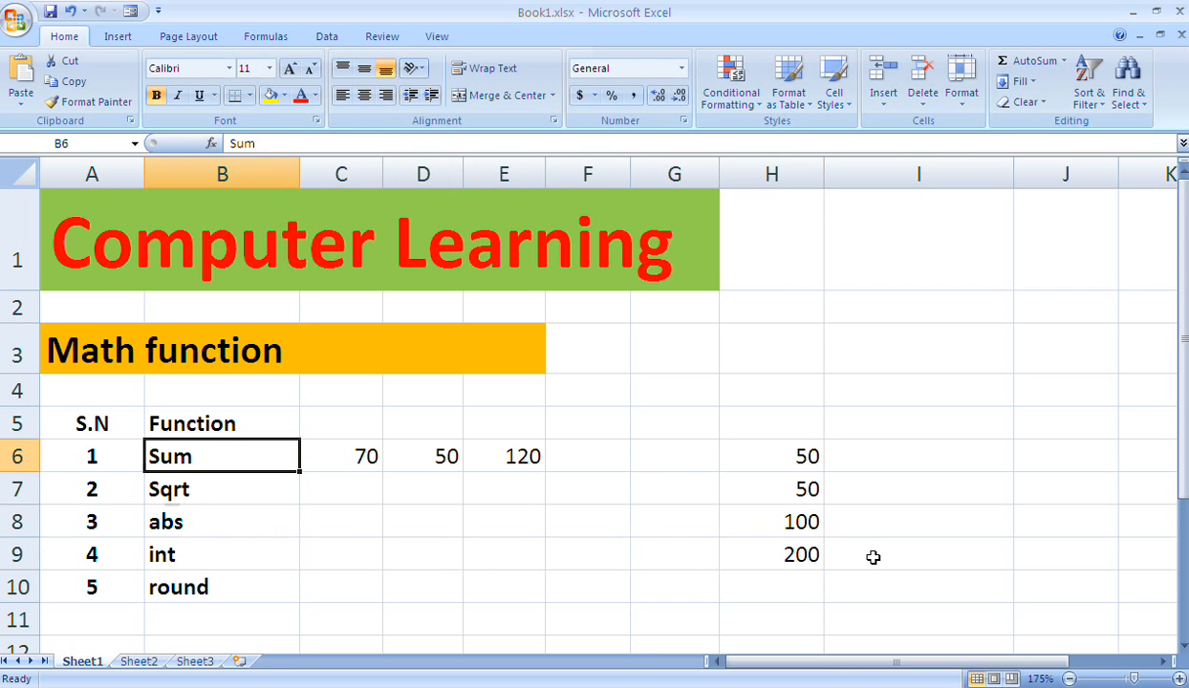
{"action": "key", "text": "Right"}
{"action": "key", "text": "shift+Right"}
{"action": "key", "text": "shift+Right"}
{"action": "key", "text": "shift+Right"}
{"action": "key", "text": "shift+Right"}
{"action": "key", "text": "shift+Right"}
{"action": "key", "text": "shift+Right"}
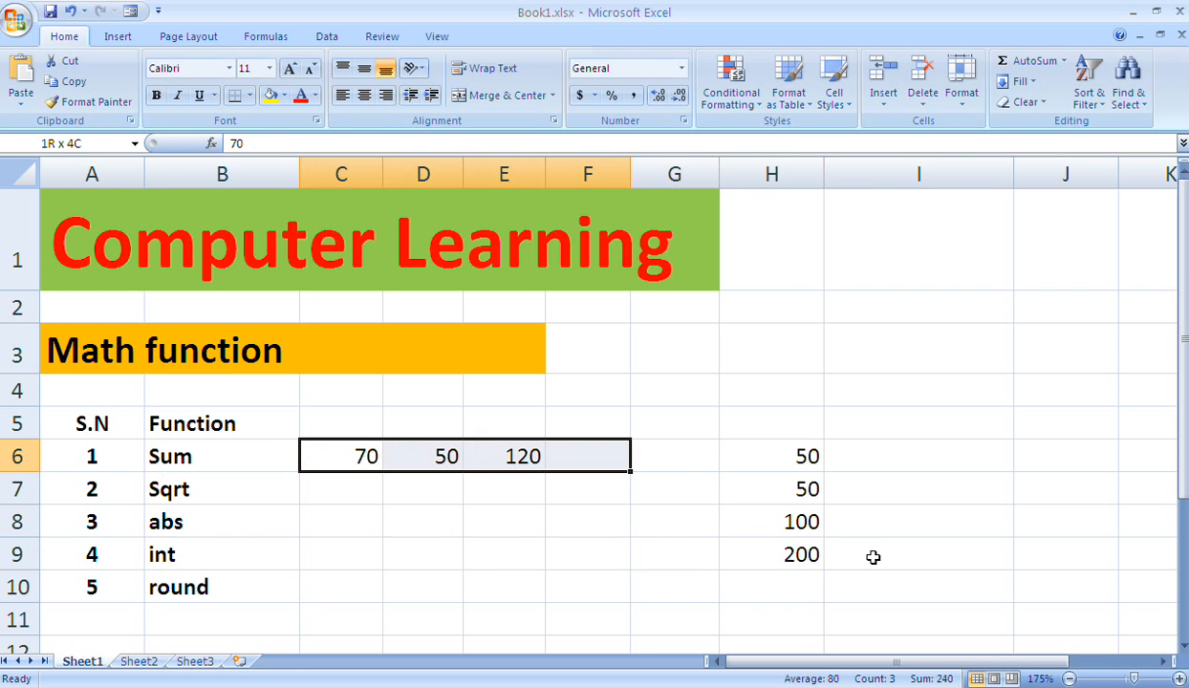
{"action": "key", "text": "Delete"}
Clear the remaining values and total in cells H7 to H9
{"action": "key", "text": "Down"}
{"action": "key", "text": "Right"}
{"action": "key", "text": "Right"}
{"action": "key", "text": "Right"}
{"action": "key", "text": "Right"}
{"action": "key", "text": "Right"}
{"action": "key", "text": "shift+Down"}
{"action": "key", "text": "shift+Down"}
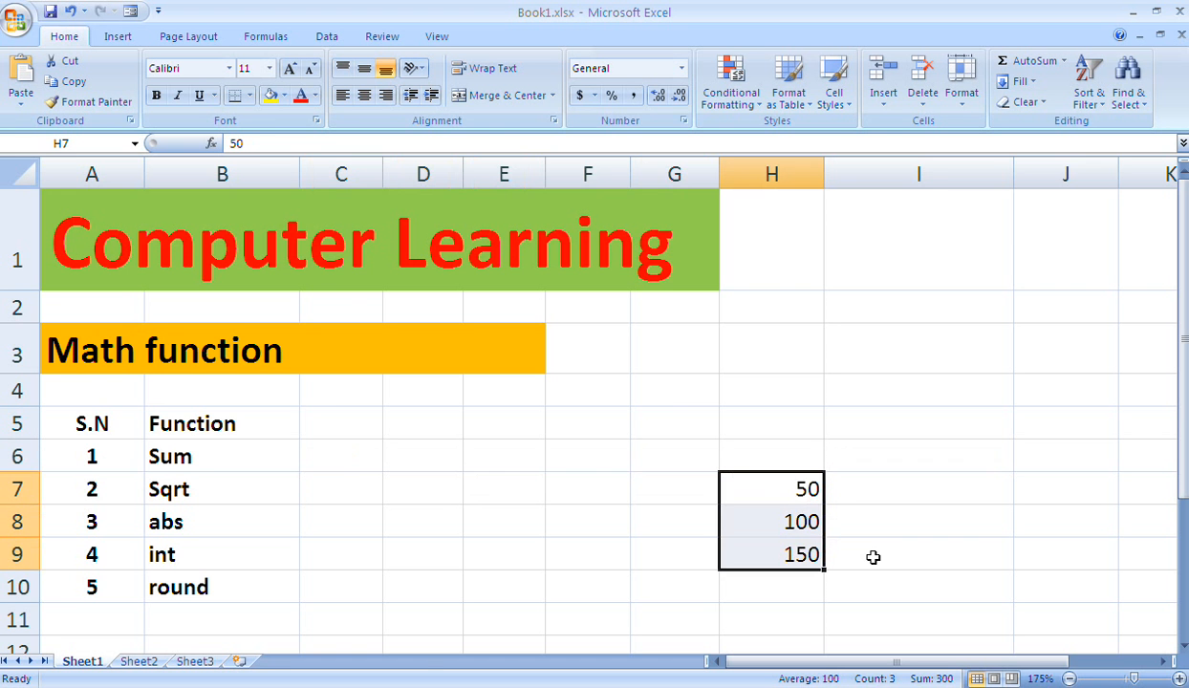
{"action": "key", "text": "Delete"}
Calculate the square root of 25 in C7 with the formula =sqrt(25) and review the entered formula
{"action": "key", "text": "Left"}
{"action": "key", "text": "Left"}
{"action": "key", "text": "Left"}
{"action": "key", "text": "Left"}
{"action": "key", "text": "Right"}
{"action": "key", "text": "Left"}
{"action": "key", "text": "Left"}
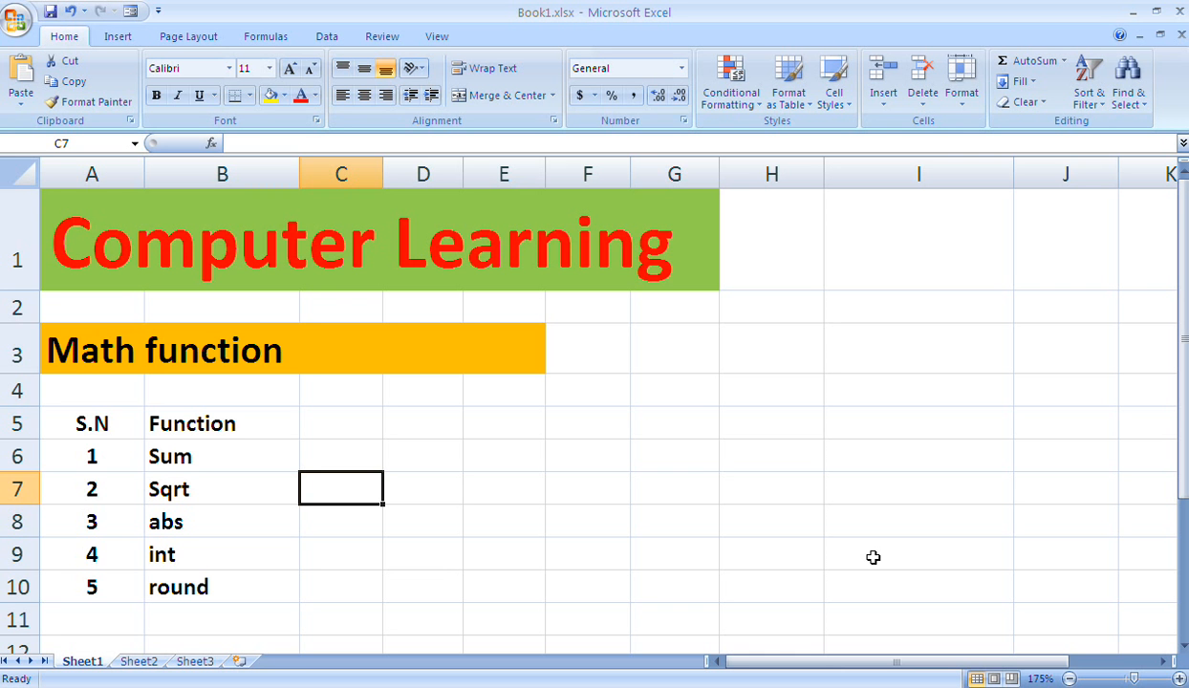
{"action": "type", "text": "=s"}
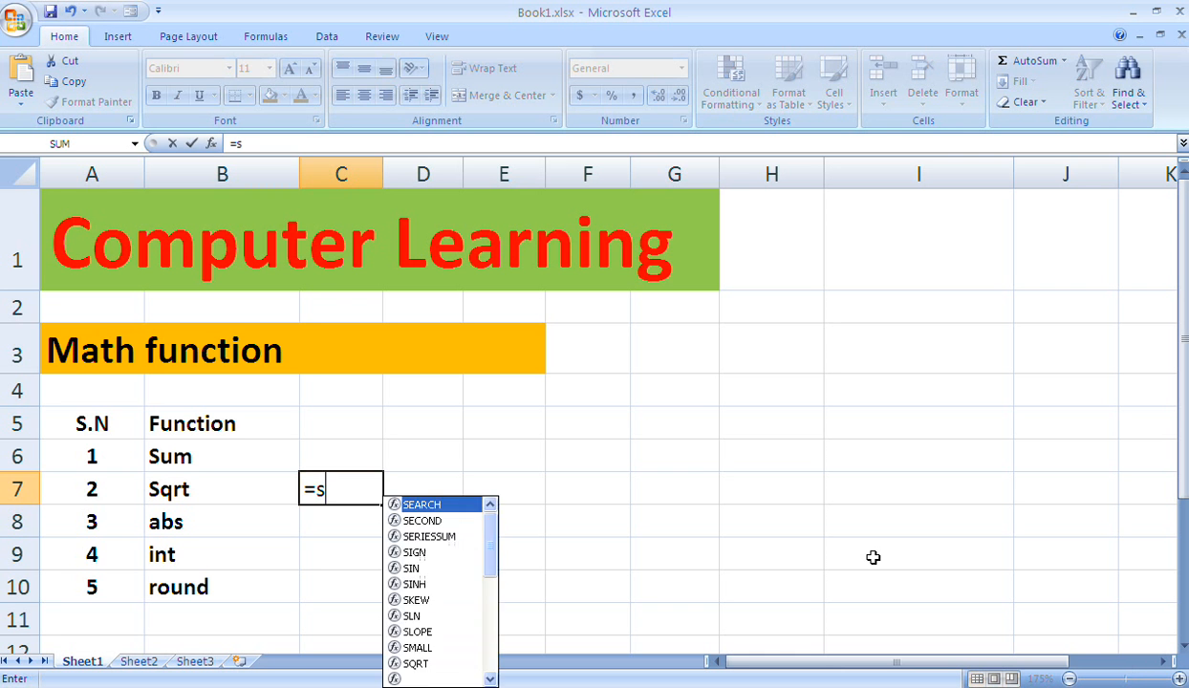
{"action": "type", "text": "qrt"}
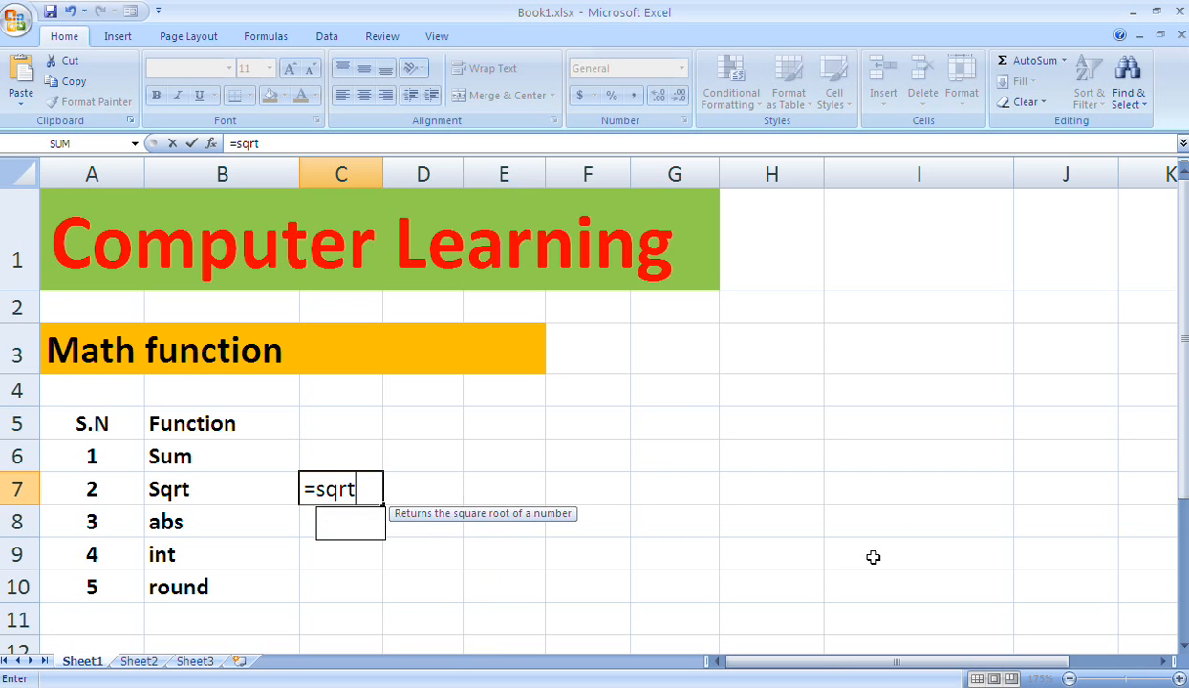
{"action": "type", "text": "(25"}
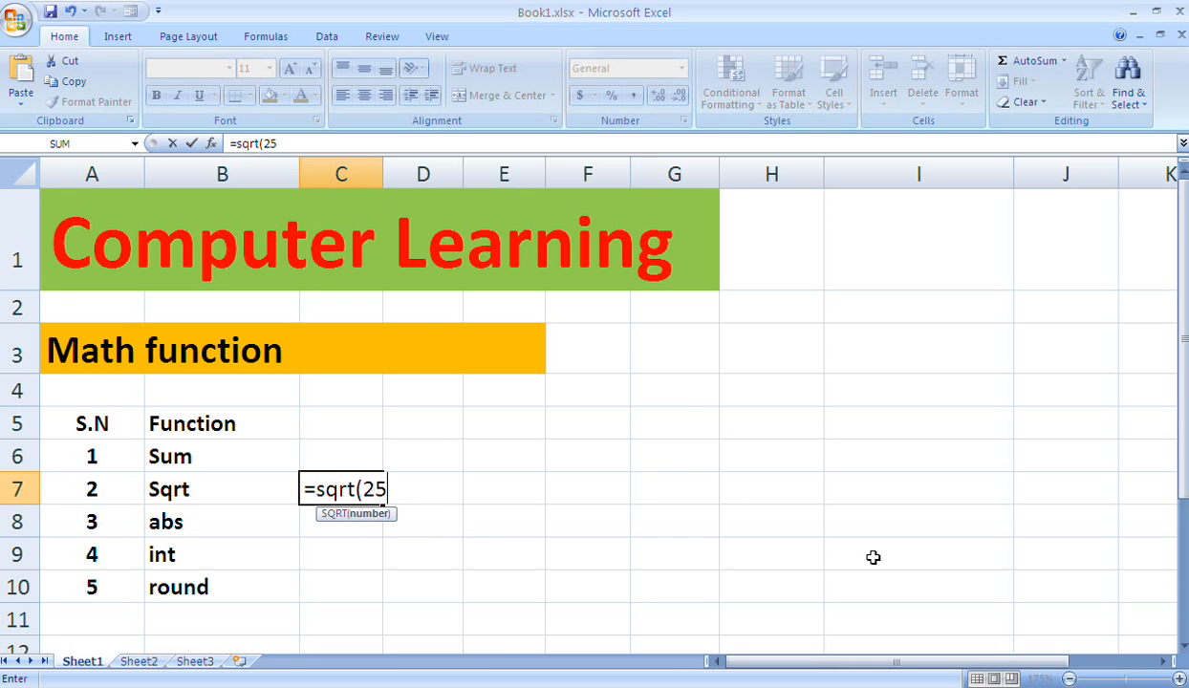
{"action": "type", "text": ")"}
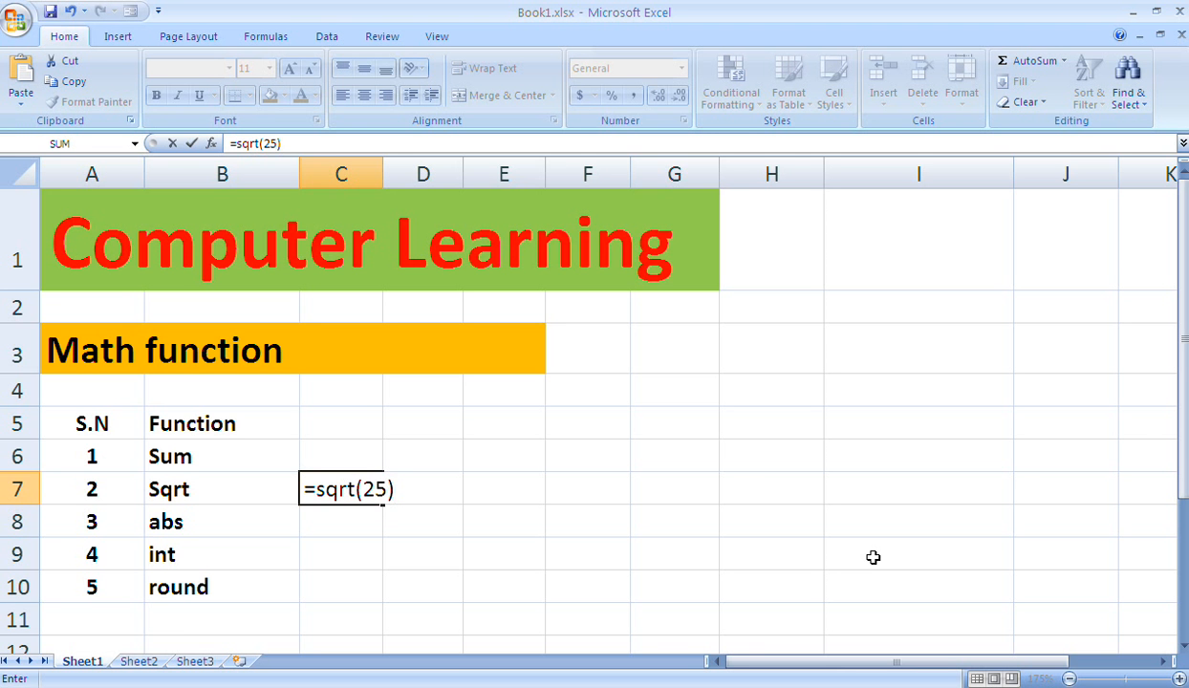
{"action": "key", "text": "Return"}
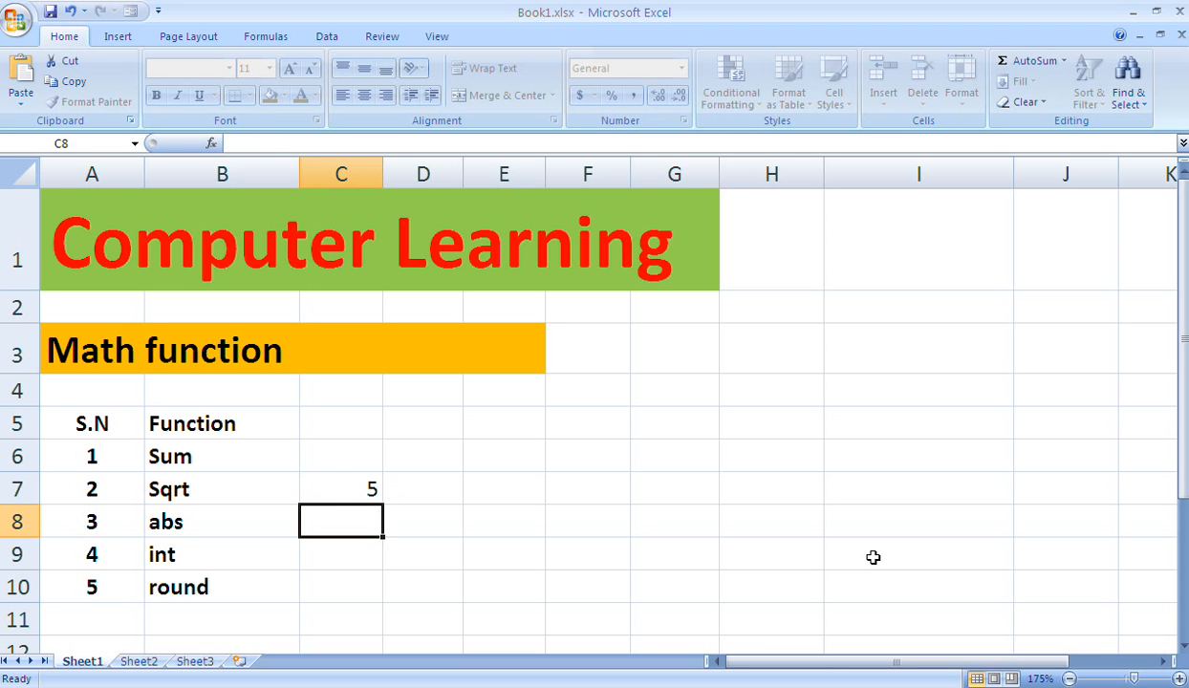
{"action": "key", "text": "Up"}
{"action": "key", "text": "Down"}
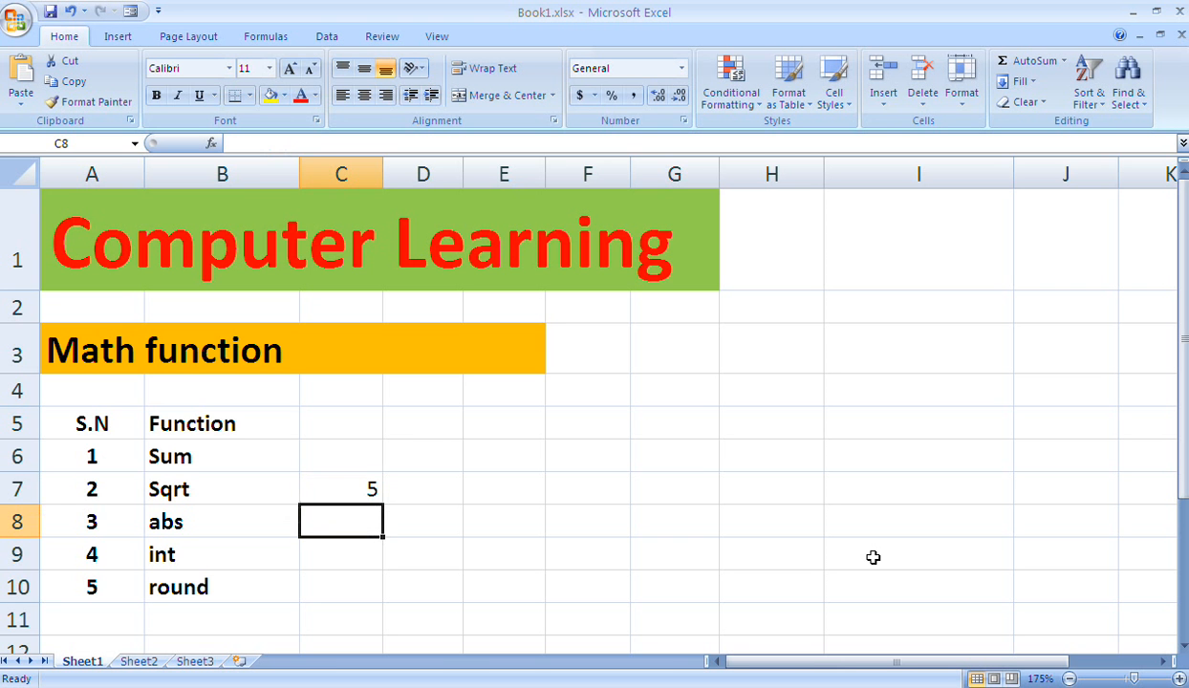
{"action": "key", "text": "Up"}
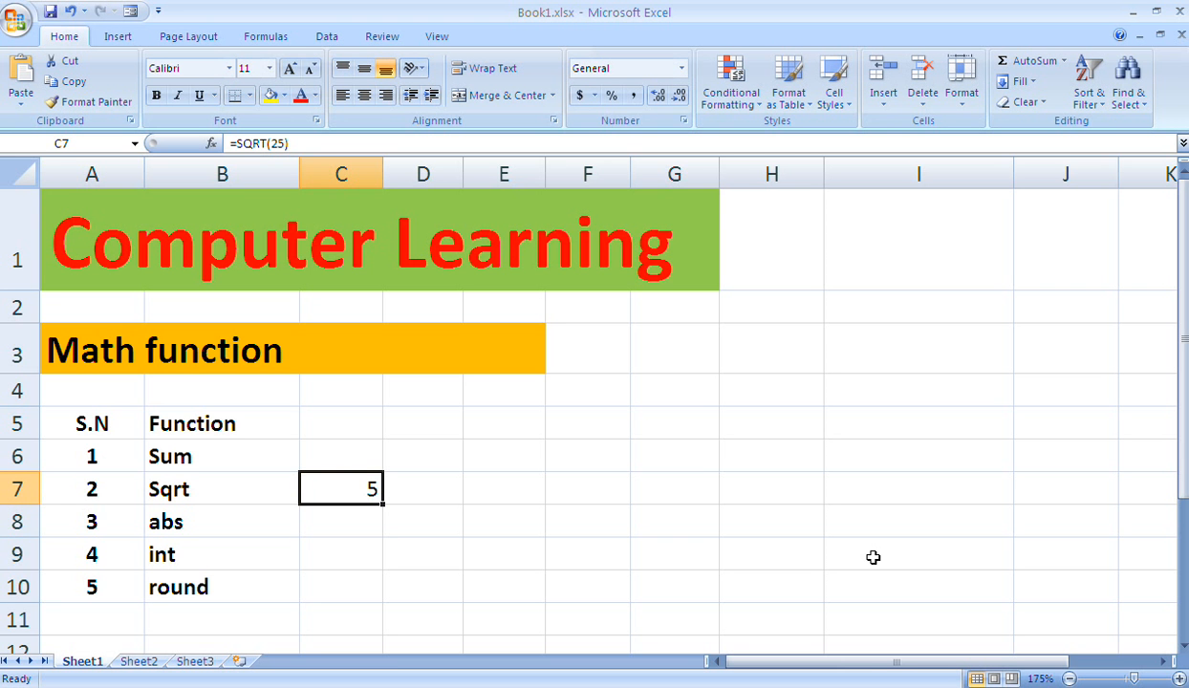
{"action": "key", "text": "F2"}
{"action": "key", "text": "Return"}
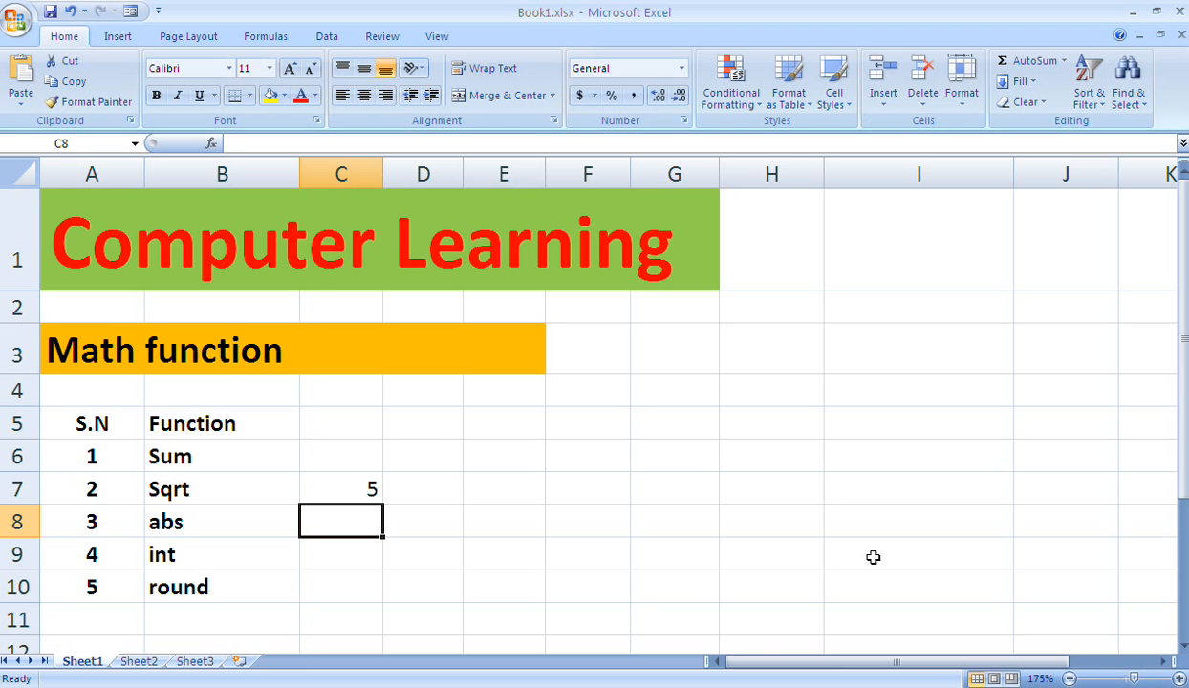
Get the absolute value of -100 in C8 with the formula =abs(-100)
{"action": "type", "text": "=a"}
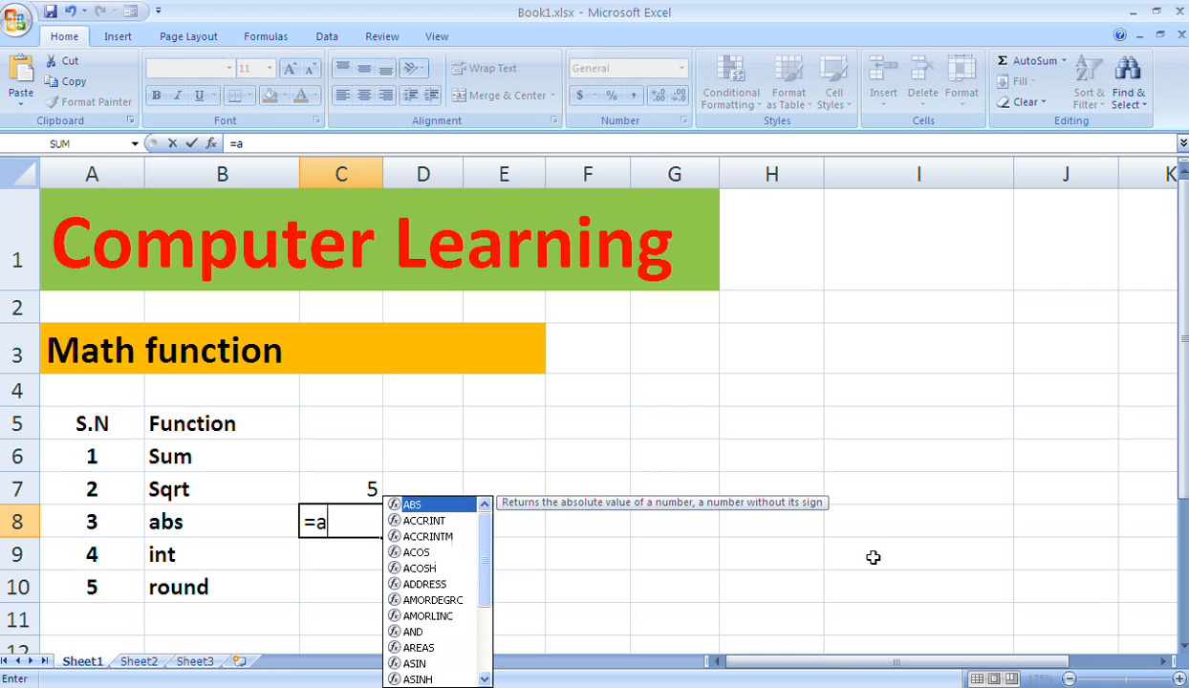
{"action": "type", "text": "bs"}
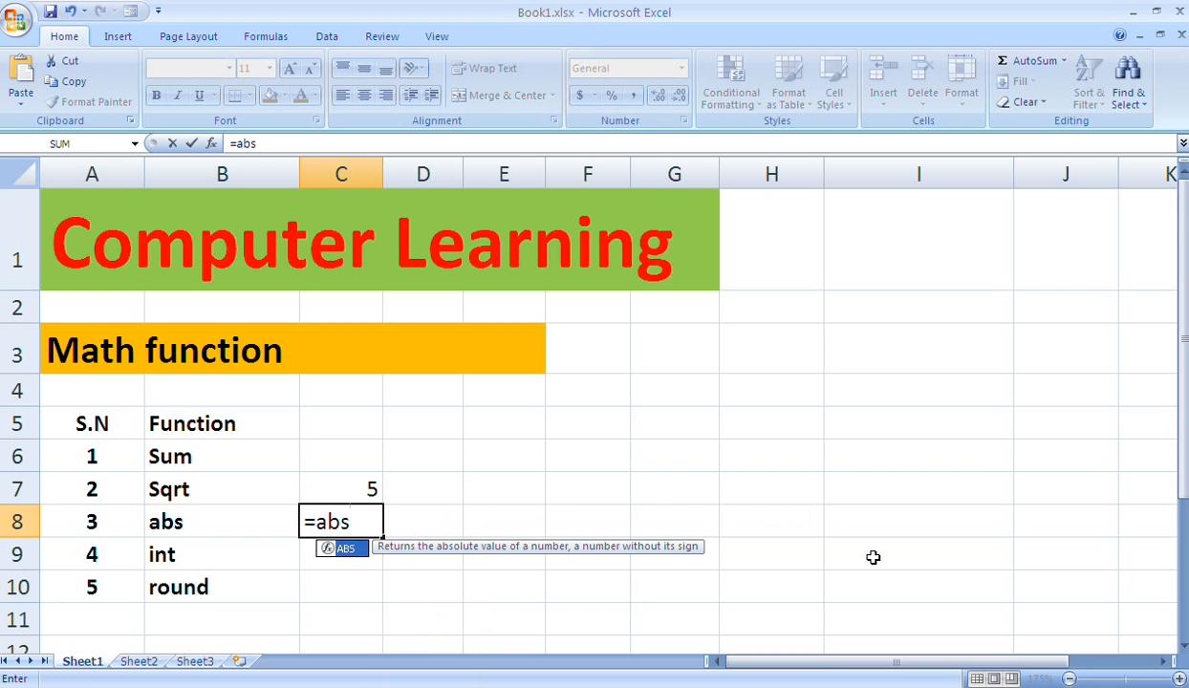
{"action": "type", "text": "(-"}
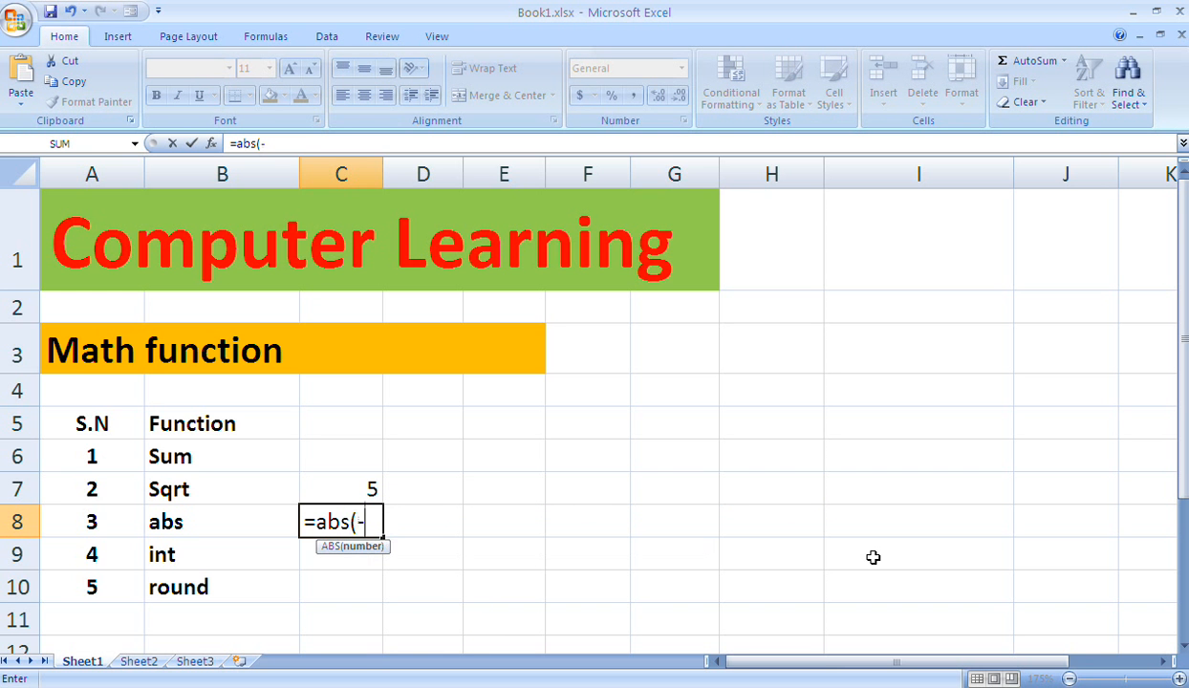
{"action": "type", "text": "100)"}
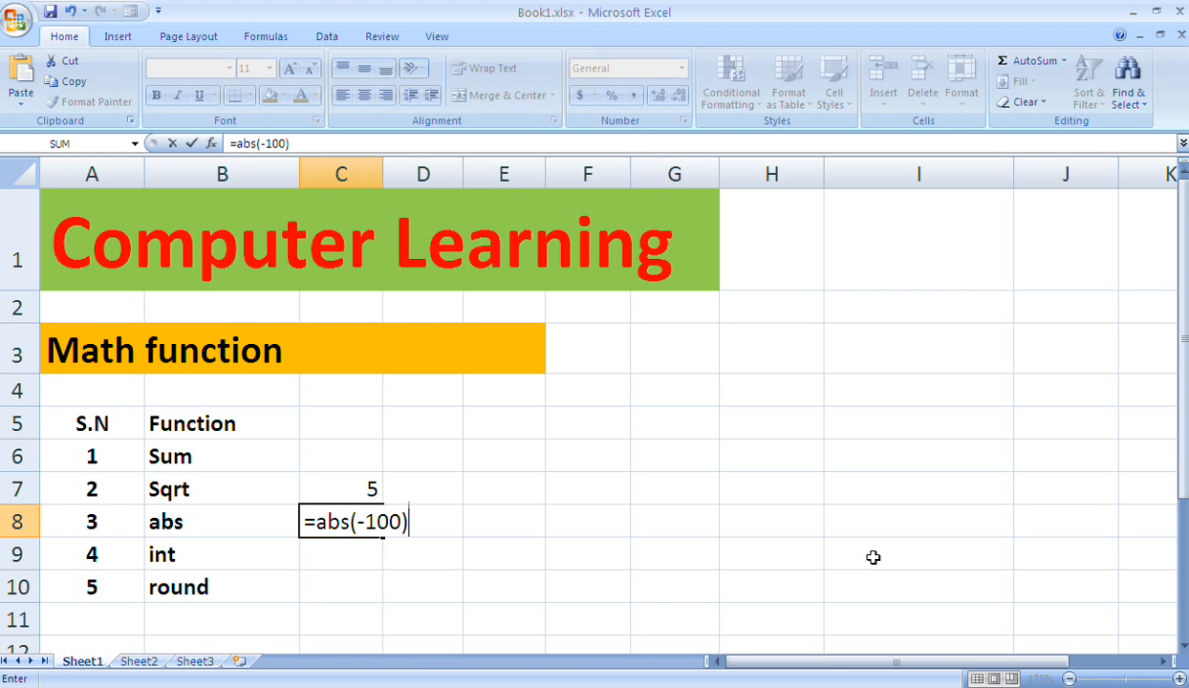
{"action": "key", "text": "Return"}
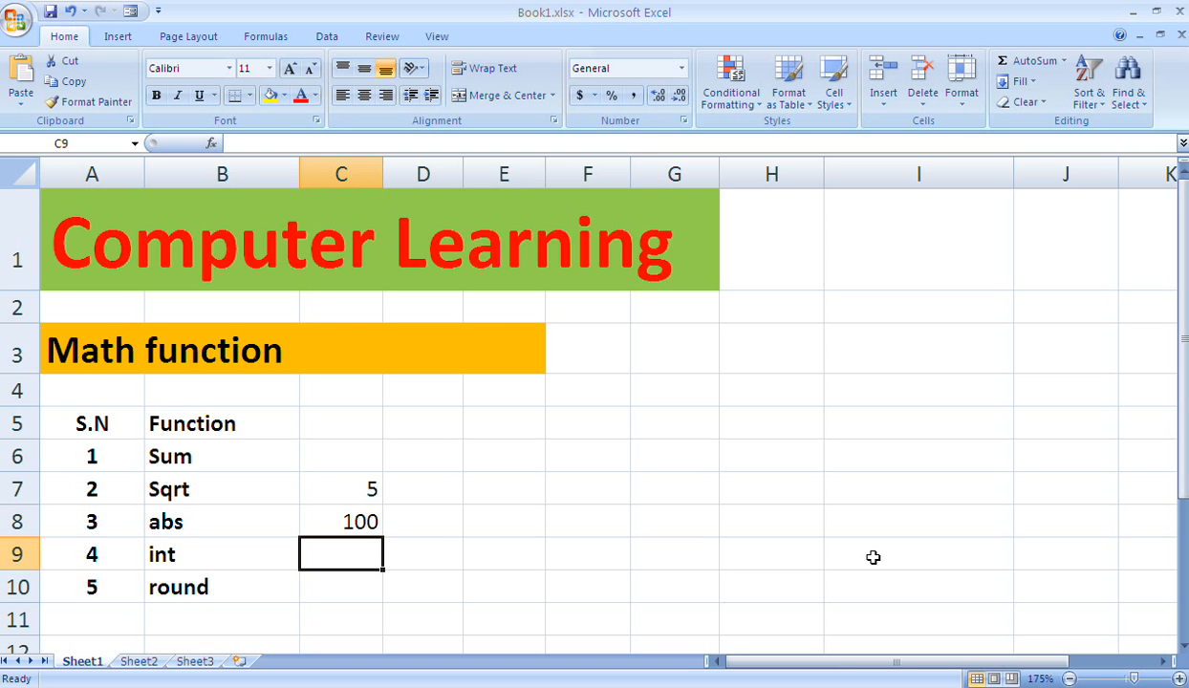
Get the integer part of 500.99 in C9 with the formula =int(500.99)
{"action": "type", "text": "=i"}
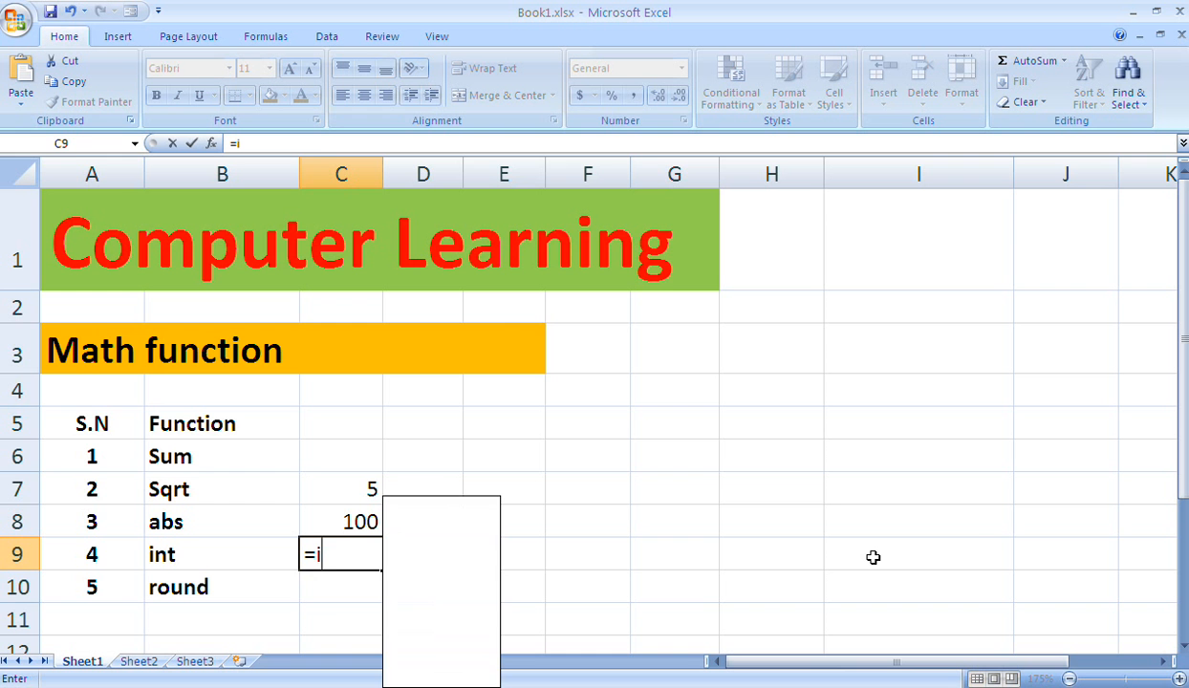
{"action": "type", "text": "nt("}
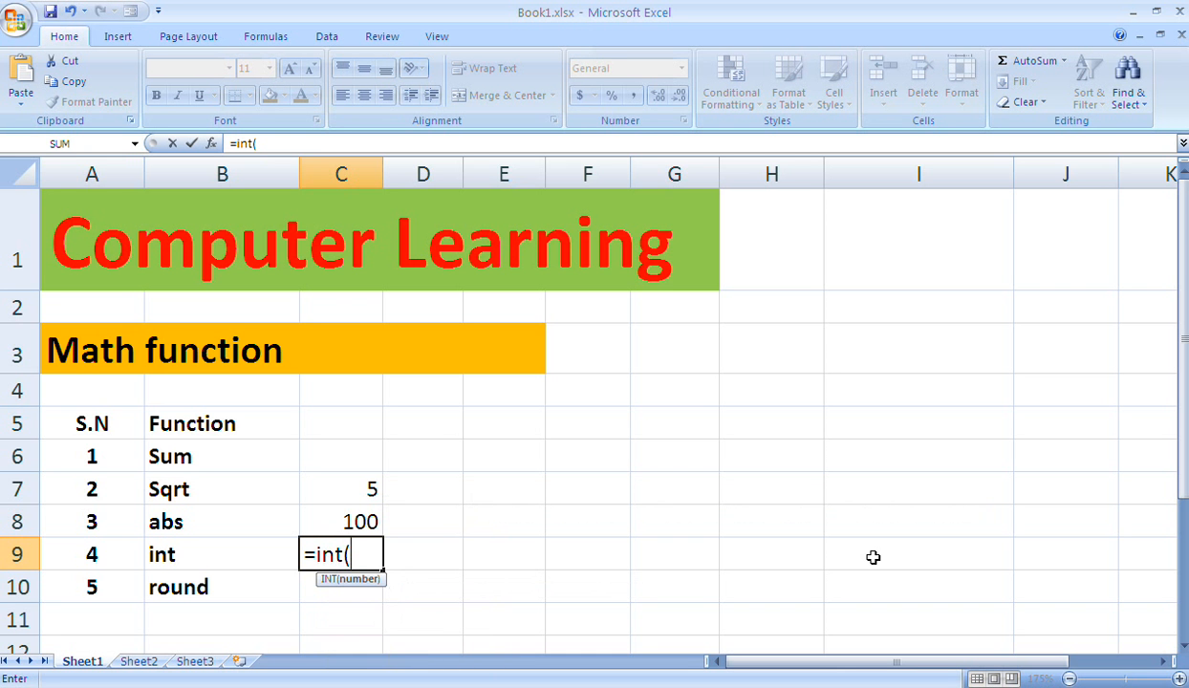
{"action": "type", "text": "500"}
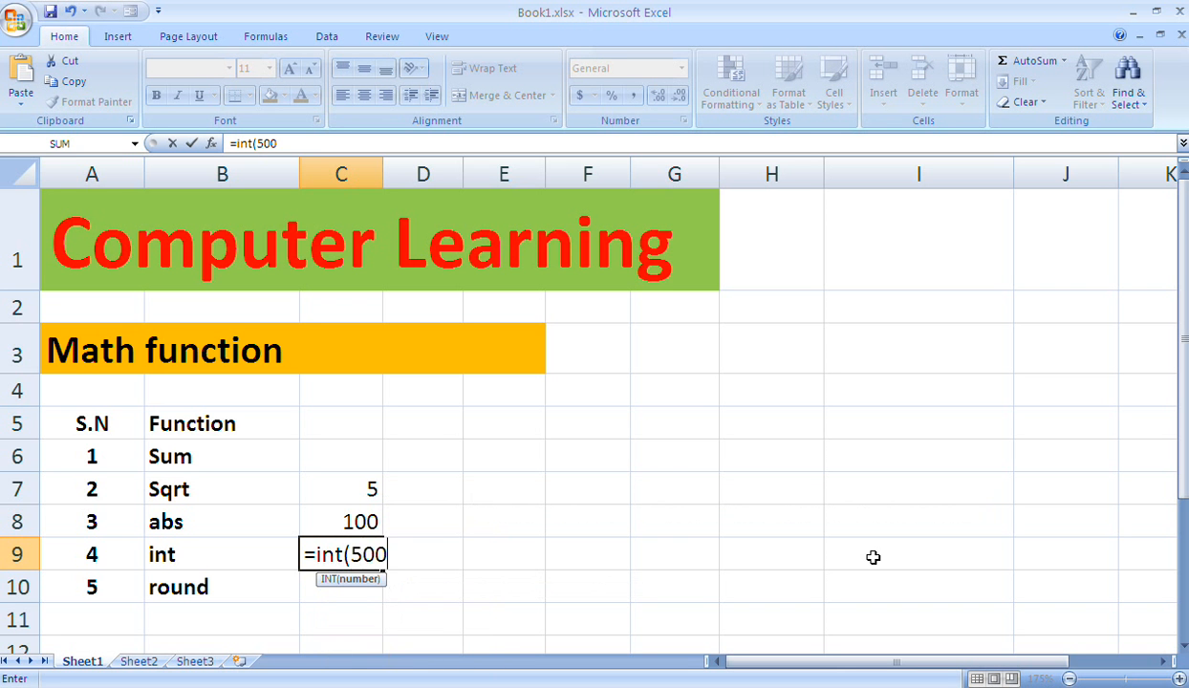
{"action": "type", "text": ".99)"}
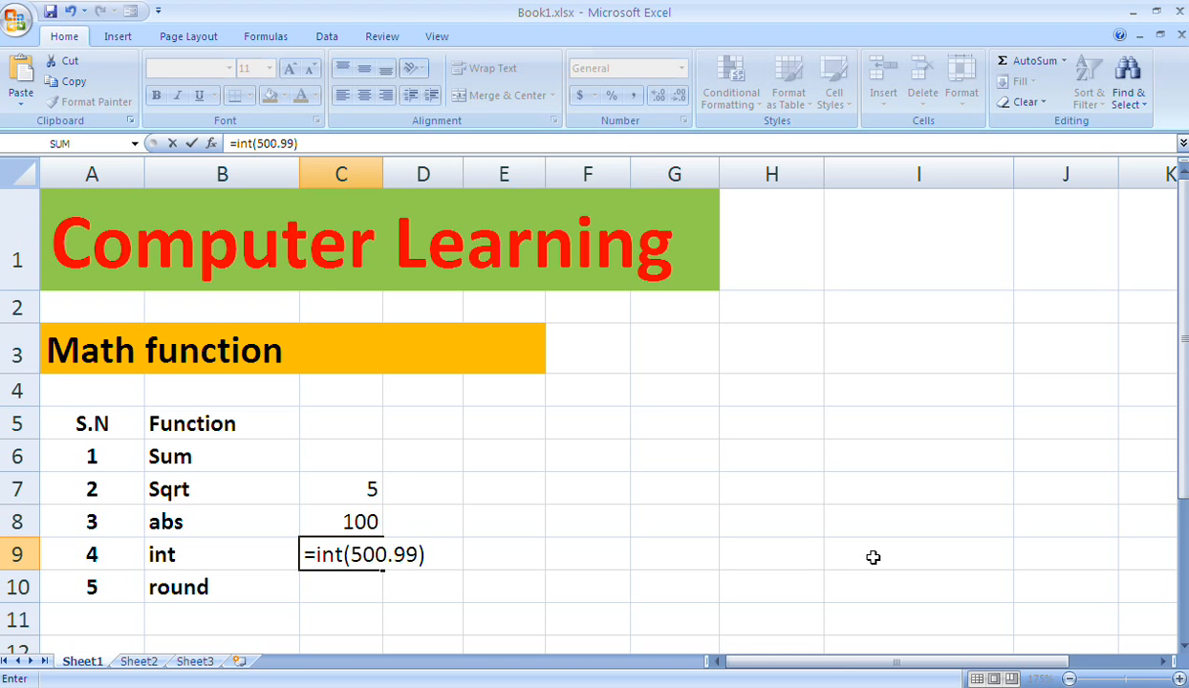
{"action": "key", "text": "Return"}
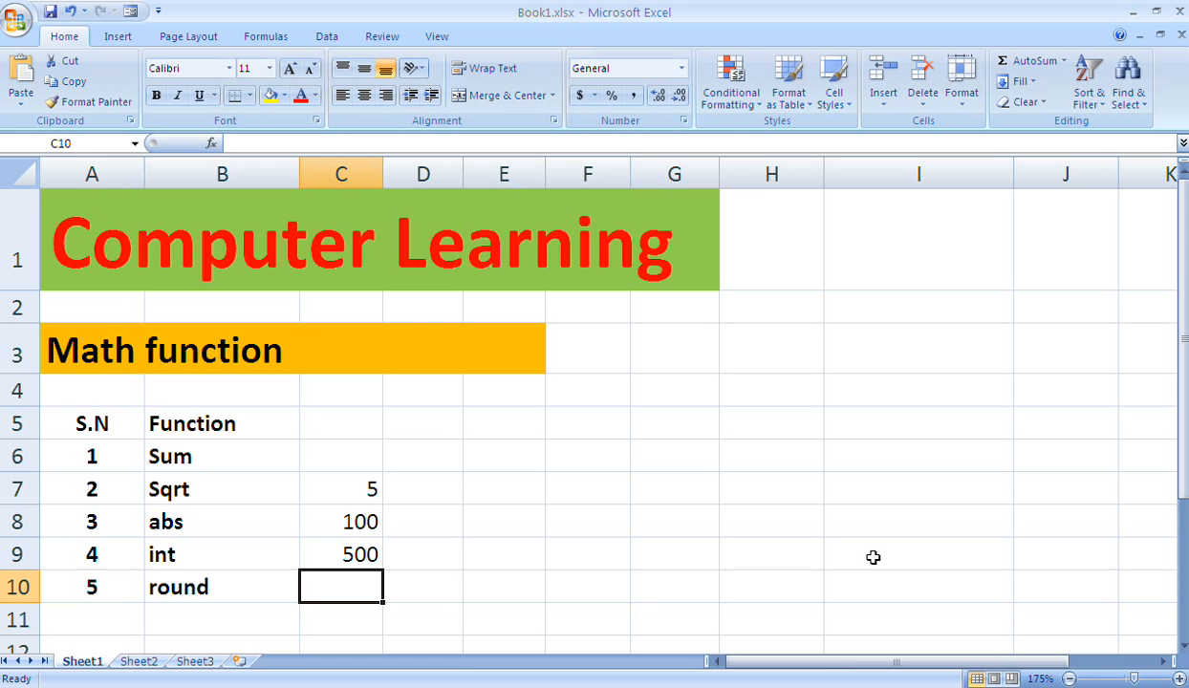
Enter the sample decimals 500.49 in C11 and 500.59 in C12, below the round row
{"action": "key", "text": "Down"}
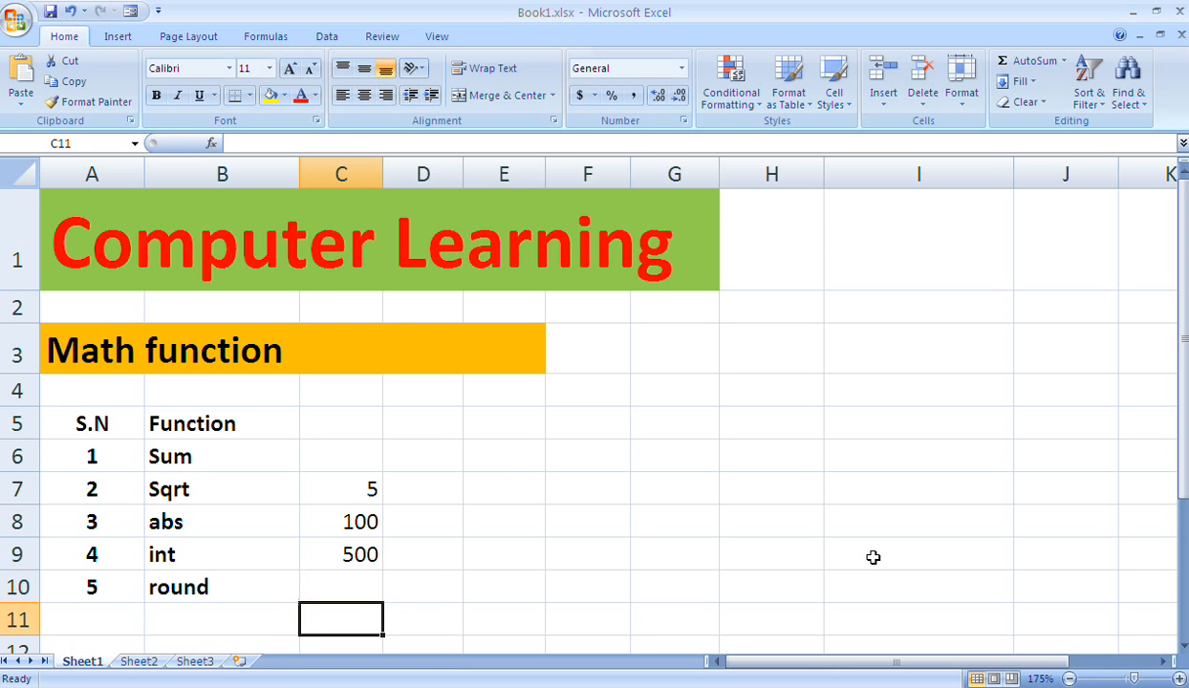
{"action": "key", "text": "Down"}
{"action": "key", "text": "Down"}
{"action": "key", "text": "Up"}
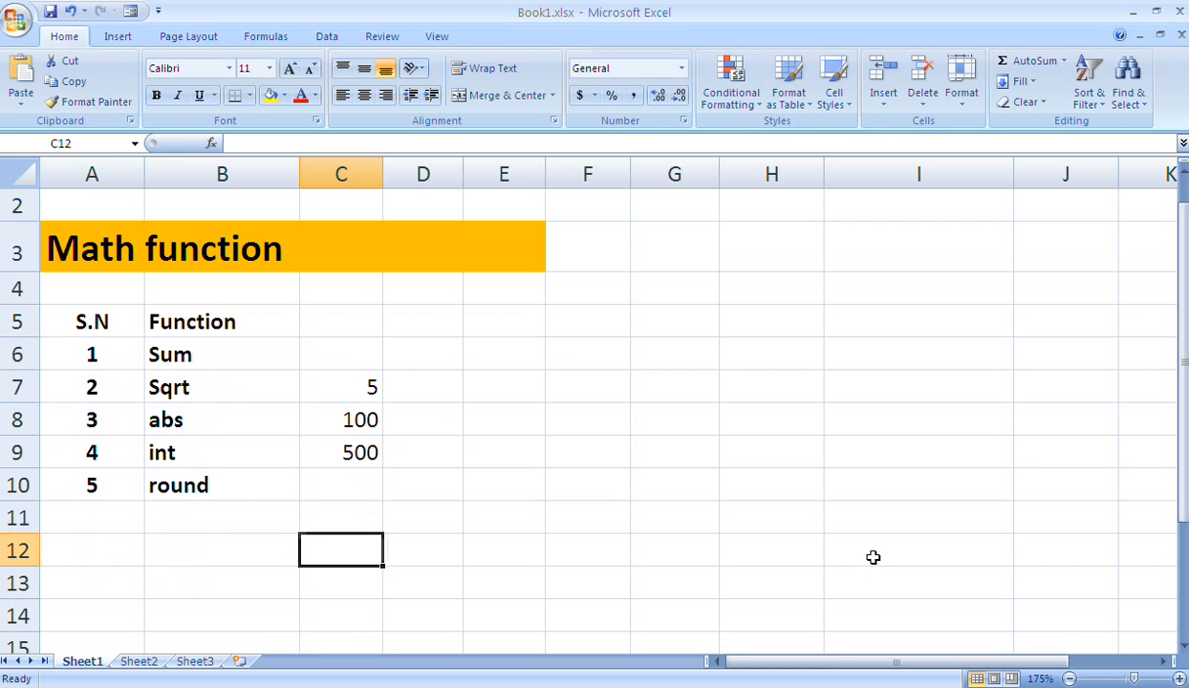
{"action": "key", "text": "Up"}
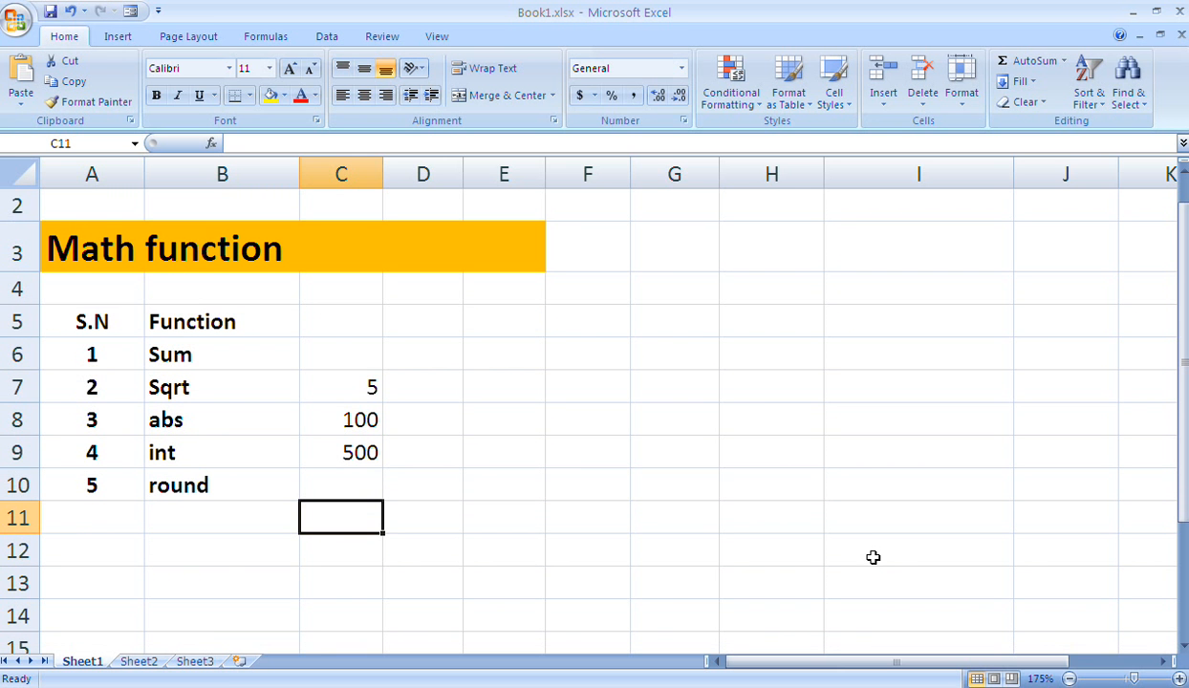
{"action": "type", "text": "500"}
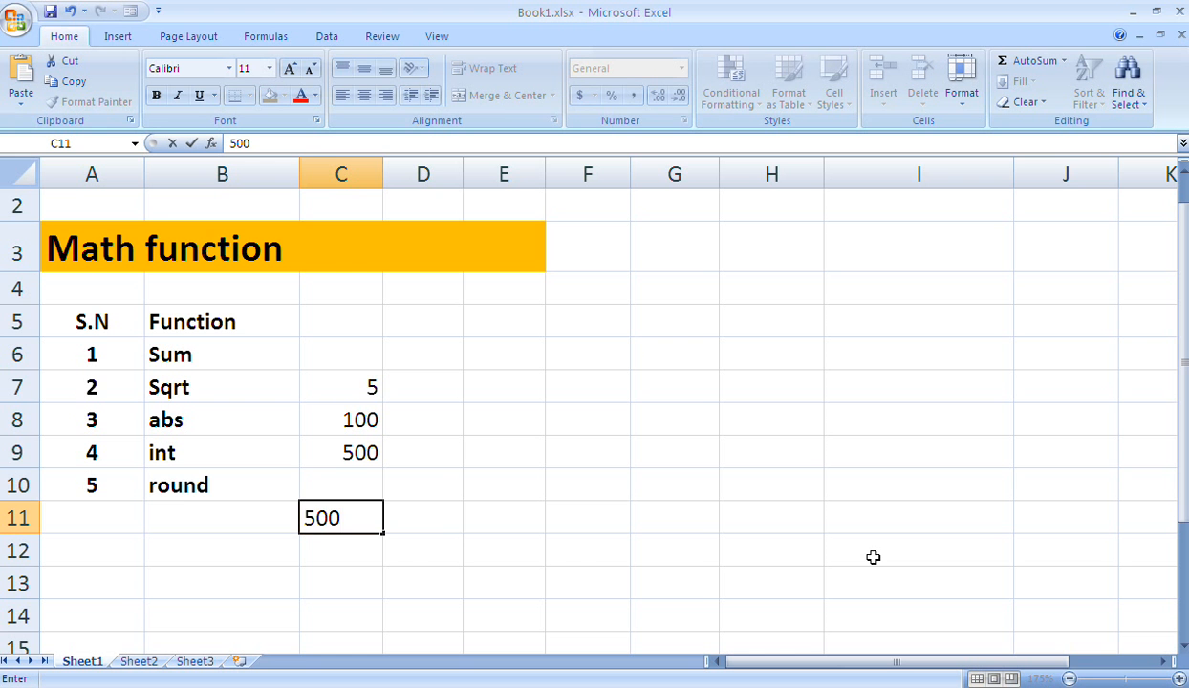
{"action": "type", "text": ".49"}
{"action": "key", "text": "Return"}
{"action": "type", "text": "500"}
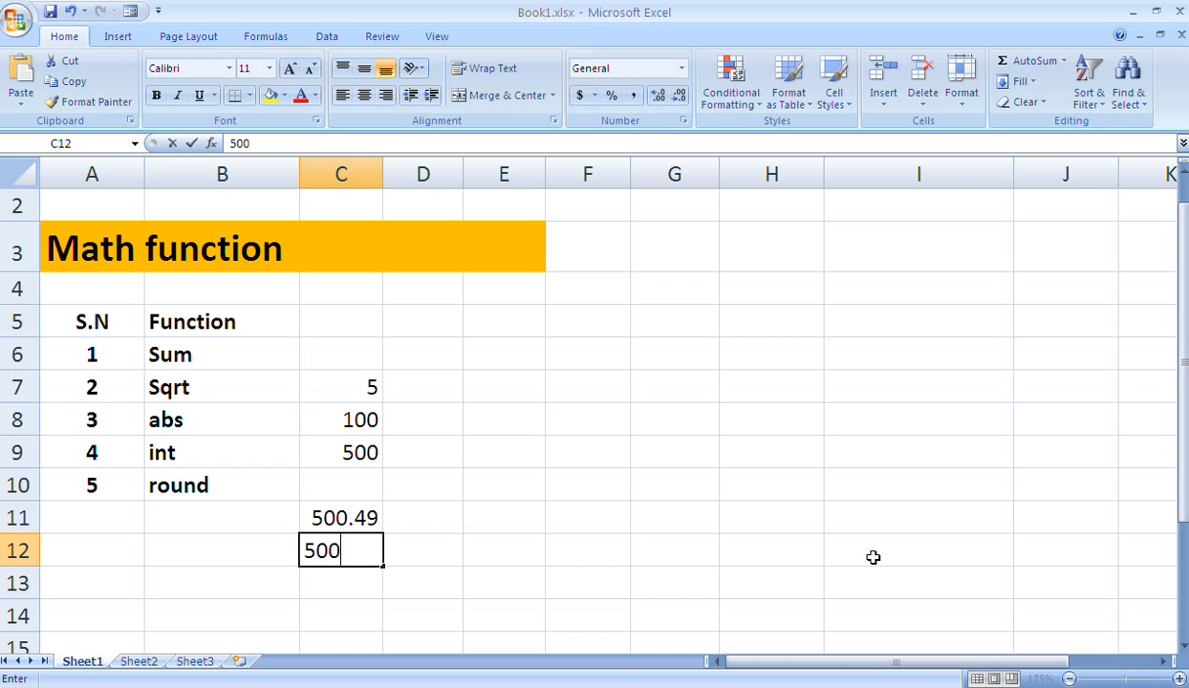
{"action": "type", "text": ".59"}
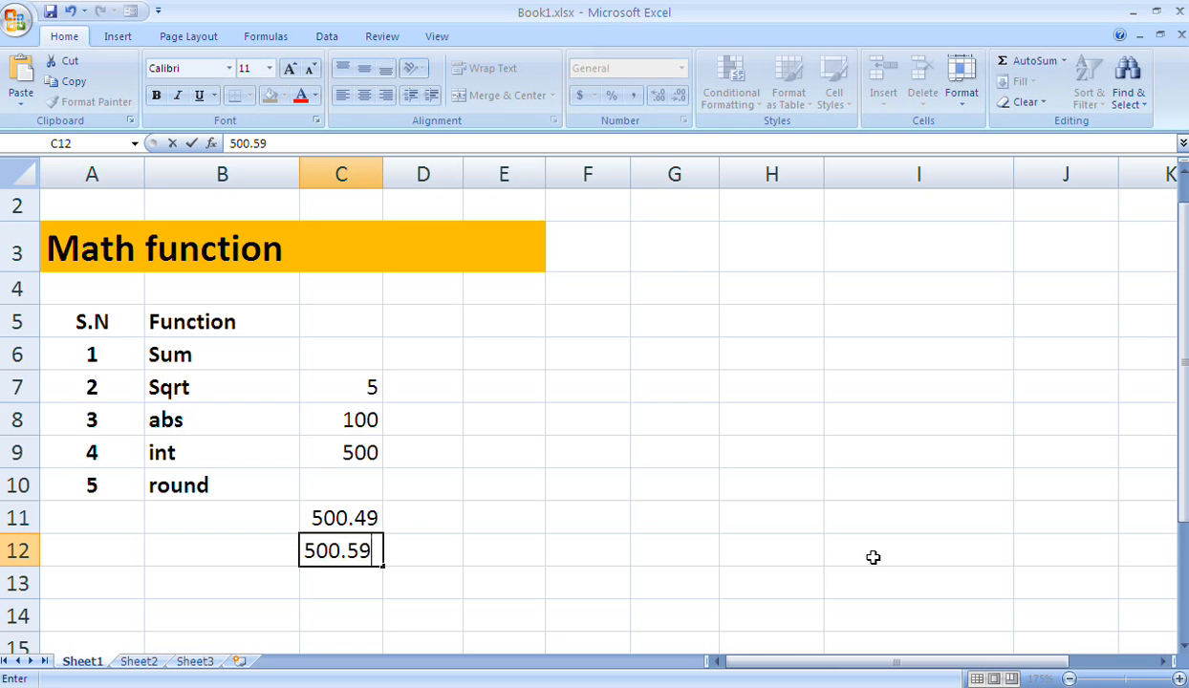
{"action": "key", "text": "Return"}
Change the sample value in C12 to 500.69
{"action": "key", "text": "Up"}
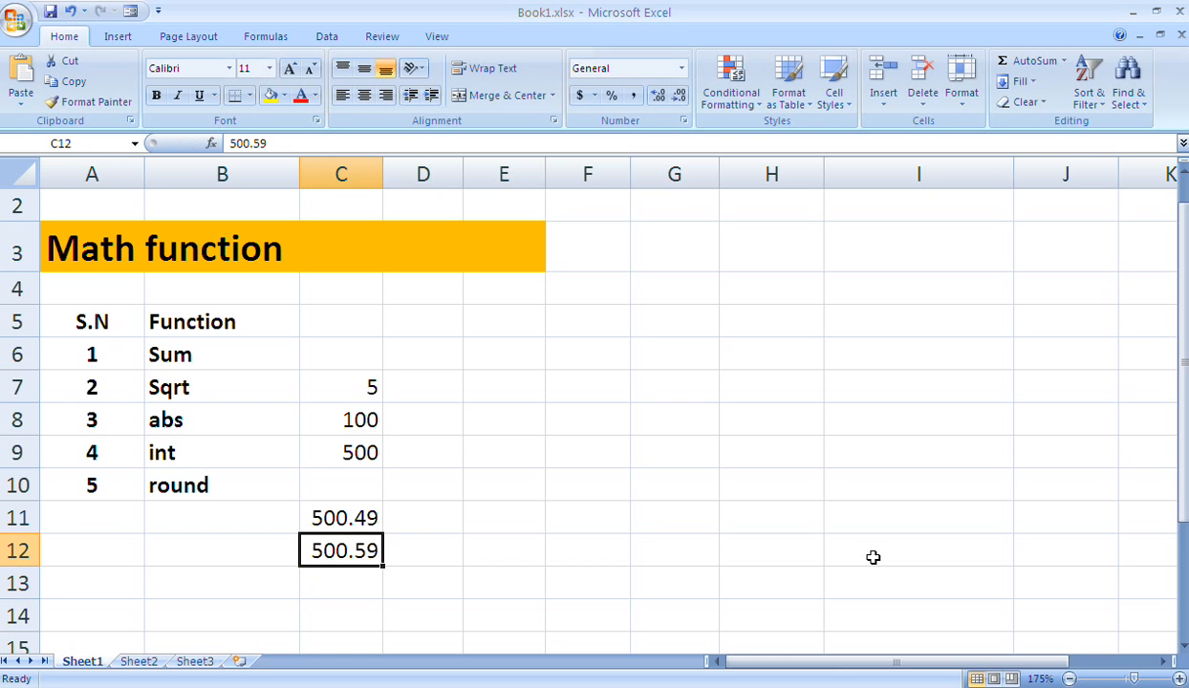
{"action": "key", "text": "F2"}
{"action": "key", "text": "Left"}
{"action": "key", "text": "BackSpace"}
{"action": "type", "text": "6"}
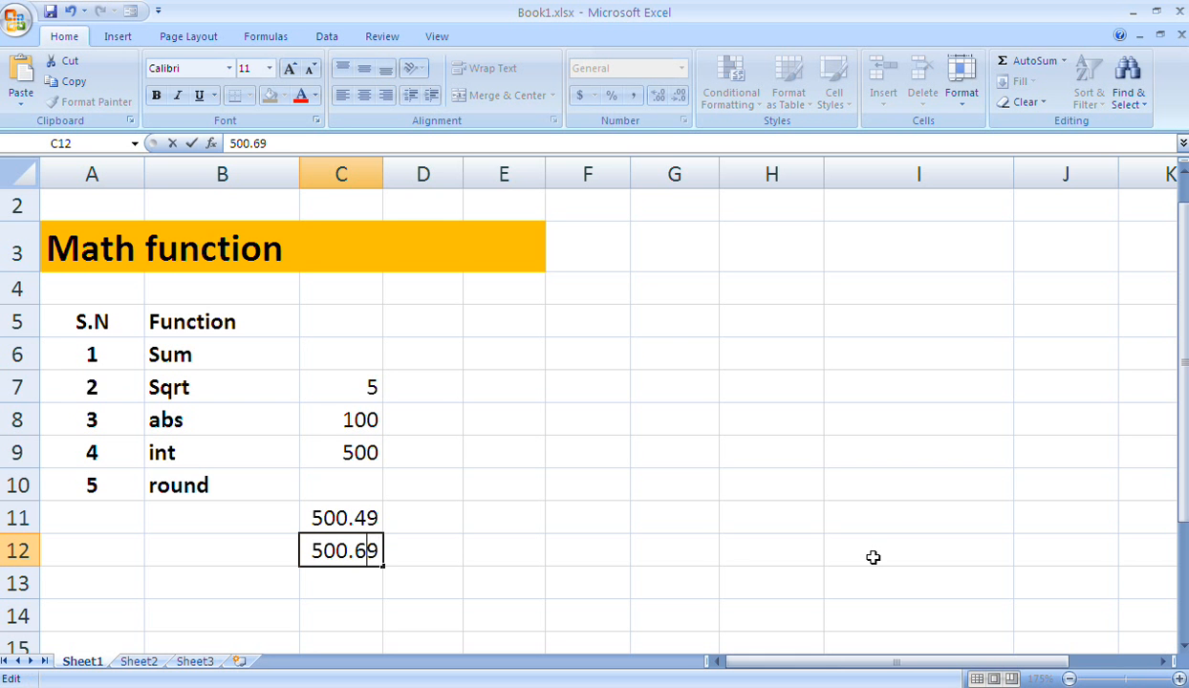
{"action": "key", "text": "Return"}
Enter two more sample decimals, 500.44 in C13 and 500.48 in C14
{"action": "type", "text": "5"}
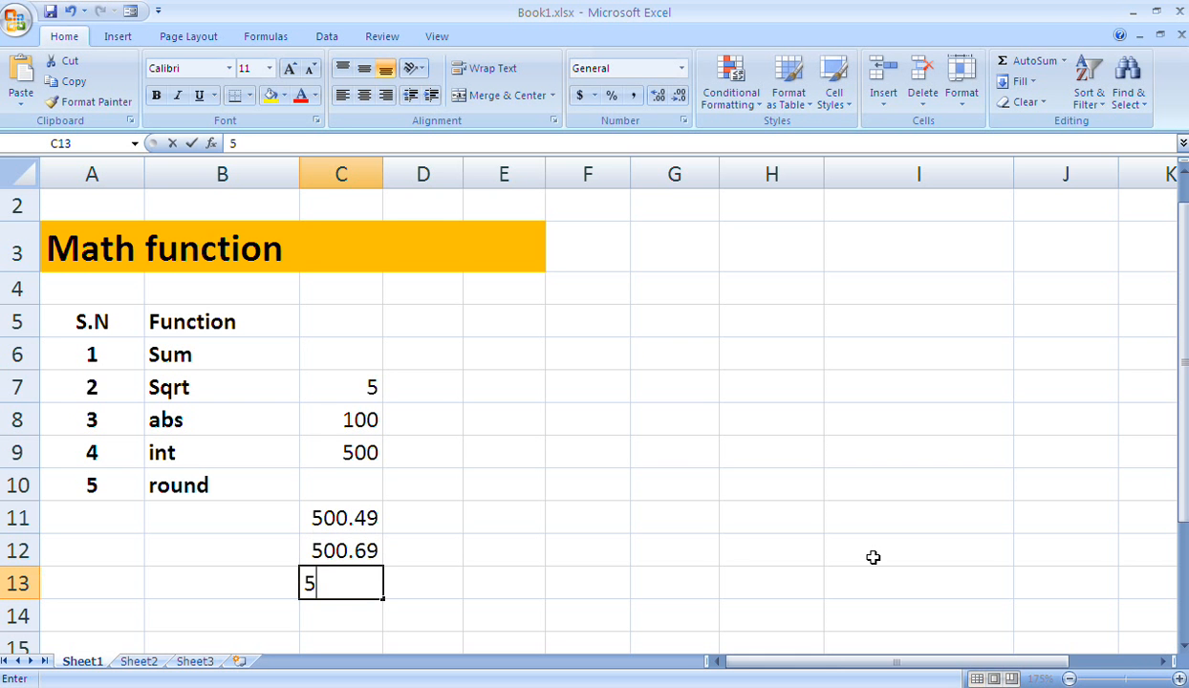
{"action": "type", "text": "00."}
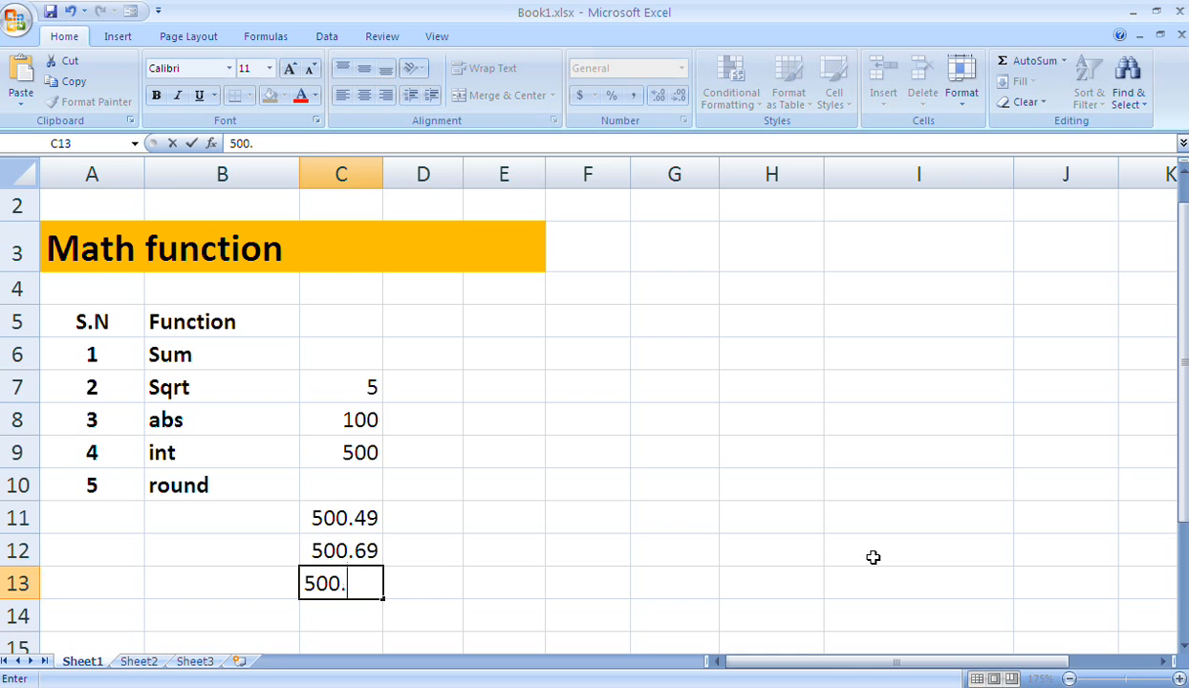
{"action": "type", "text": "44"}
{"action": "key", "text": "ctrl+Return"}
{"action": "key", "text": "Down"}
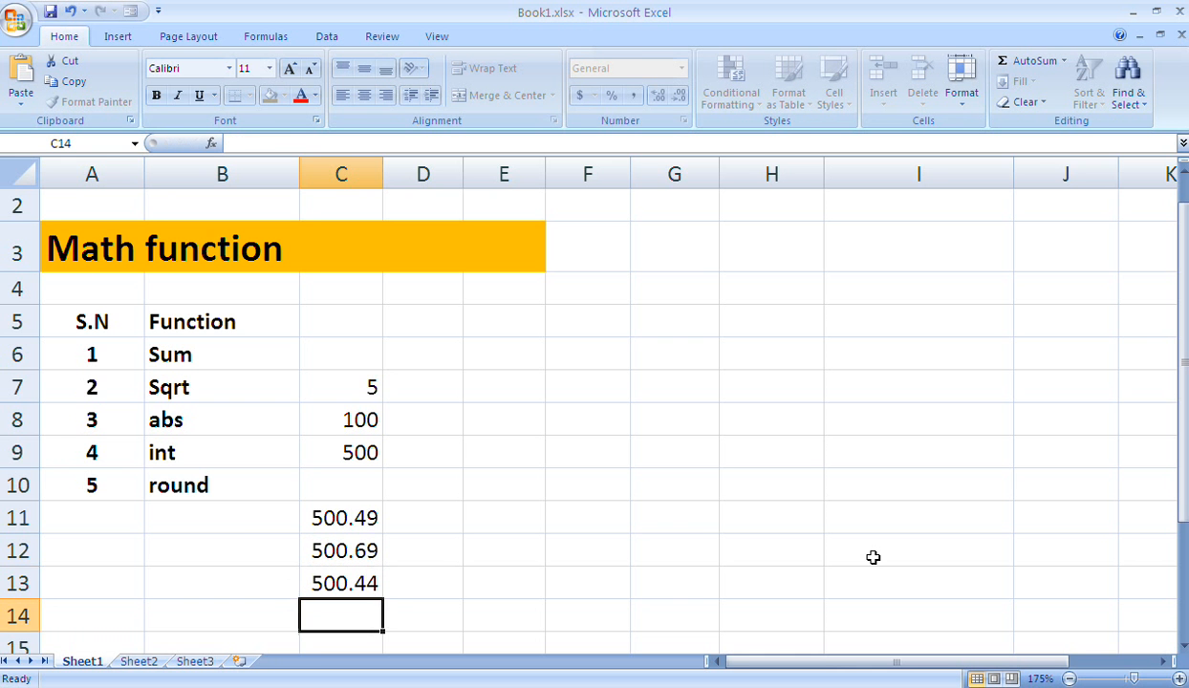
{"action": "type", "text": "500."}
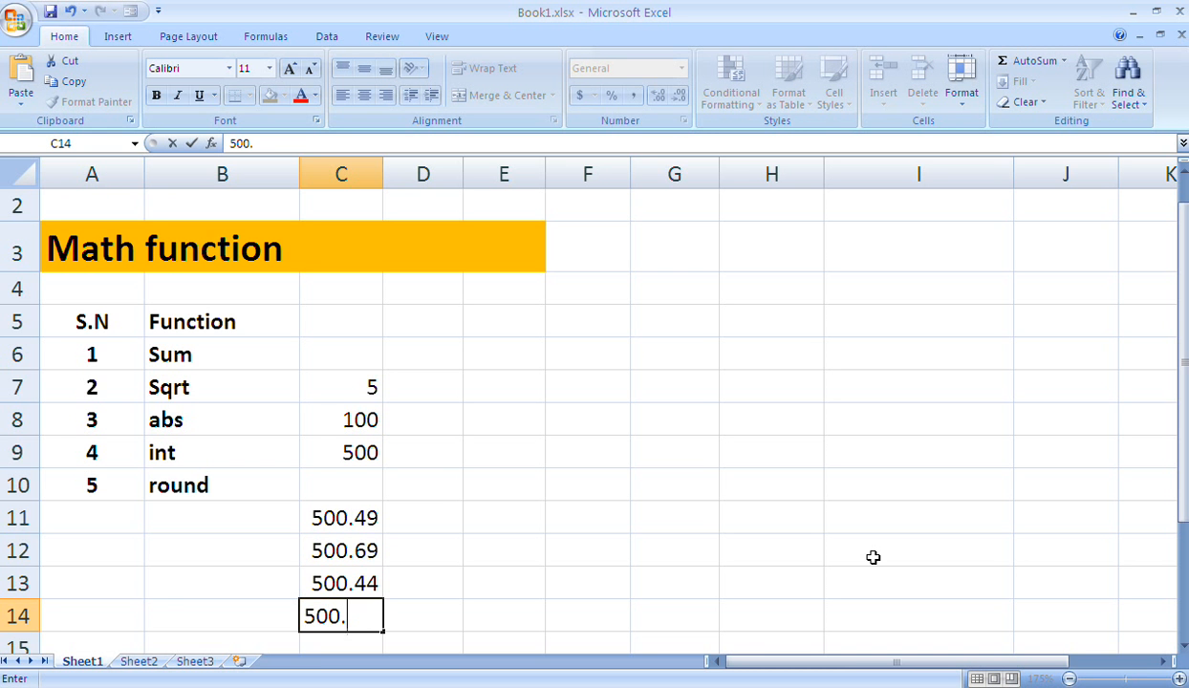
{"action": "type", "text": "48"}
{"action": "key", "text": "Return"}
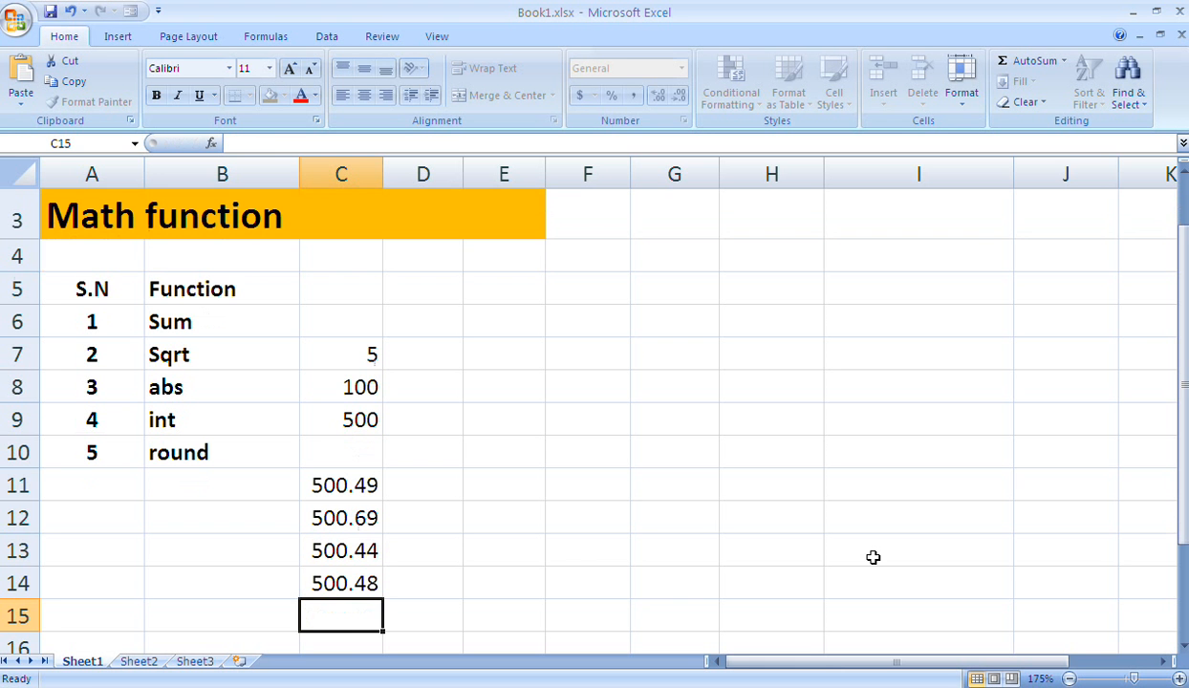
Review the sample decimal values in column C below the round row, cell by cell
{"action": "key", "text": "Up"}
{"action": "key", "text": "Up"}
{"action": "key", "text": "Up"}
{"action": "key", "text": "Up"}
{"action": "key", "text": "Down"}
{"action": "key", "text": "Down"}
{"action": "key", "text": "Down"}
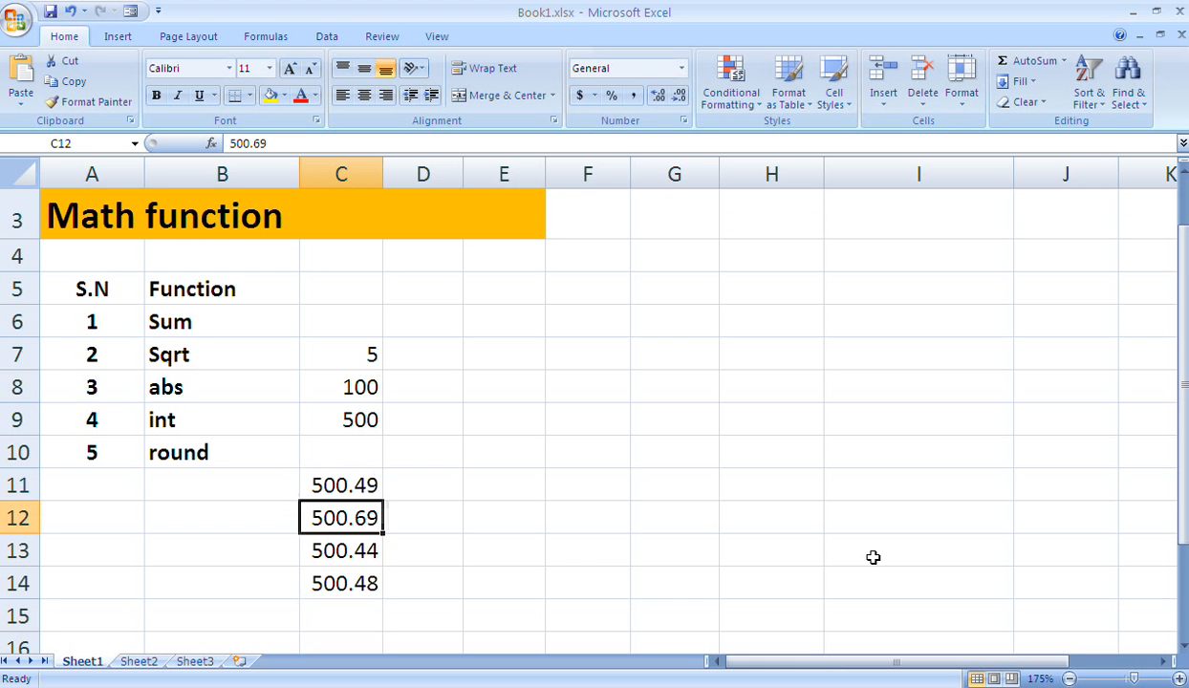
{"action": "key", "text": "Up"}
{"action": "key", "text": "Up"}
{"action": "key", "text": "Up"}
{"action": "key", "text": "Up"}
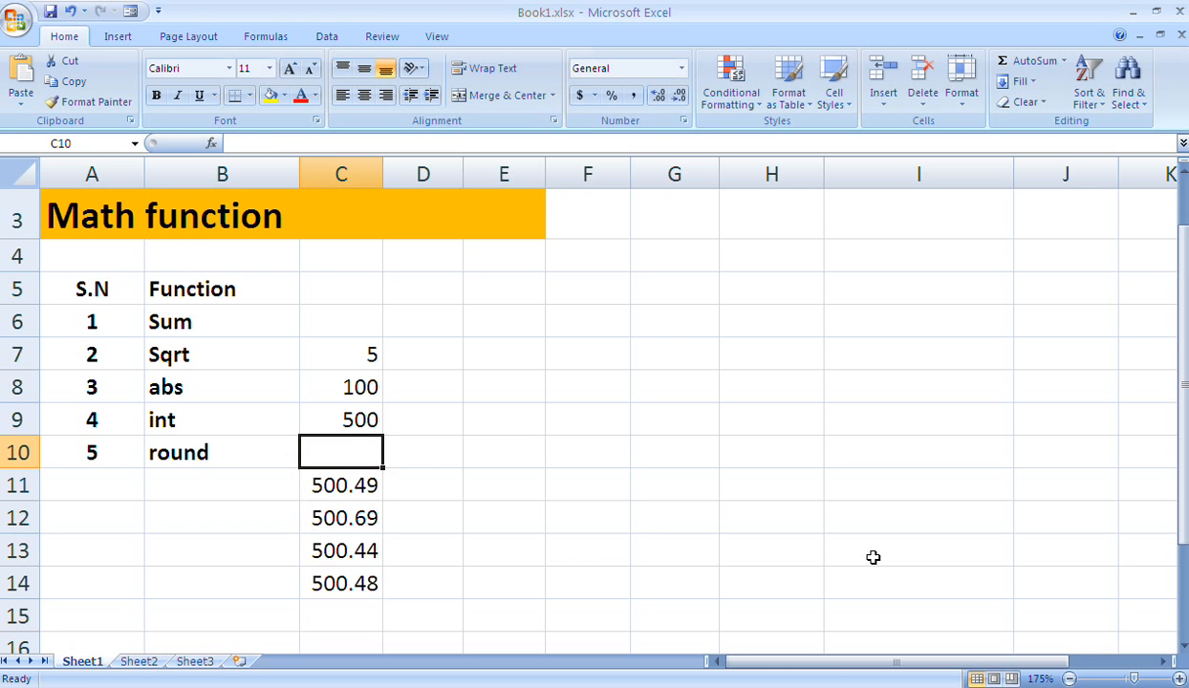
Round 500.49 to zero decimal places in D11 with the formula =round(500.49,0) and review the entered formula
{"action": "key", "text": "Down"}
{"action": "key", "text": "Right"}
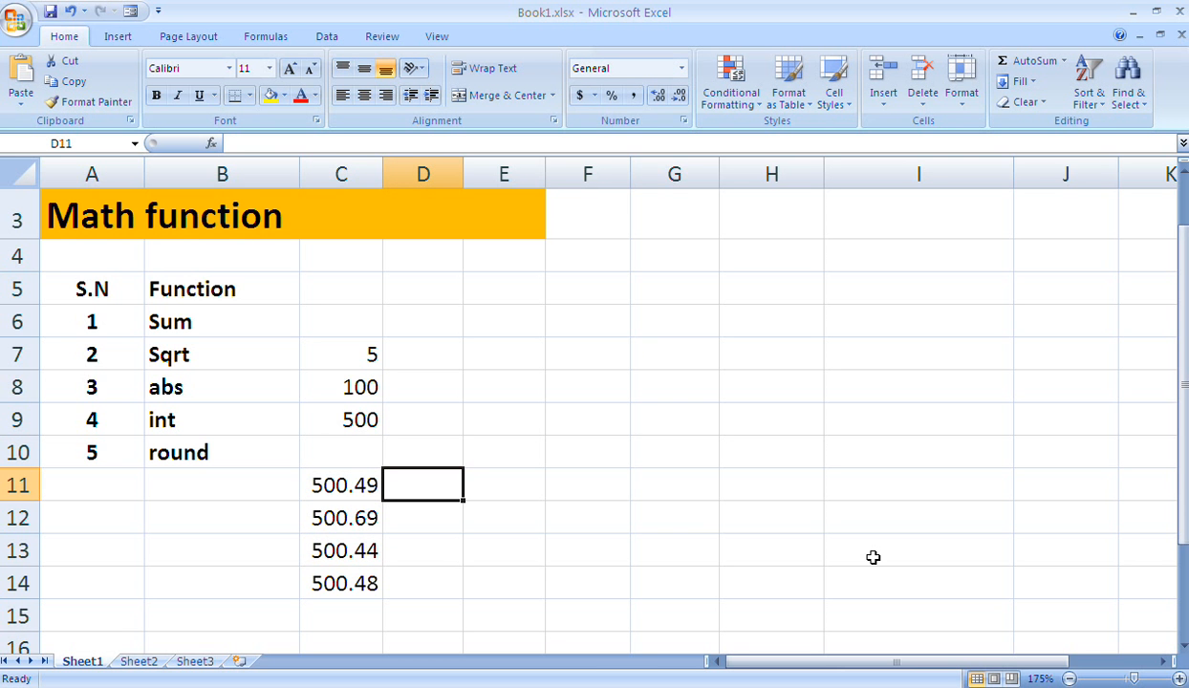
{"action": "type", "text": "="}
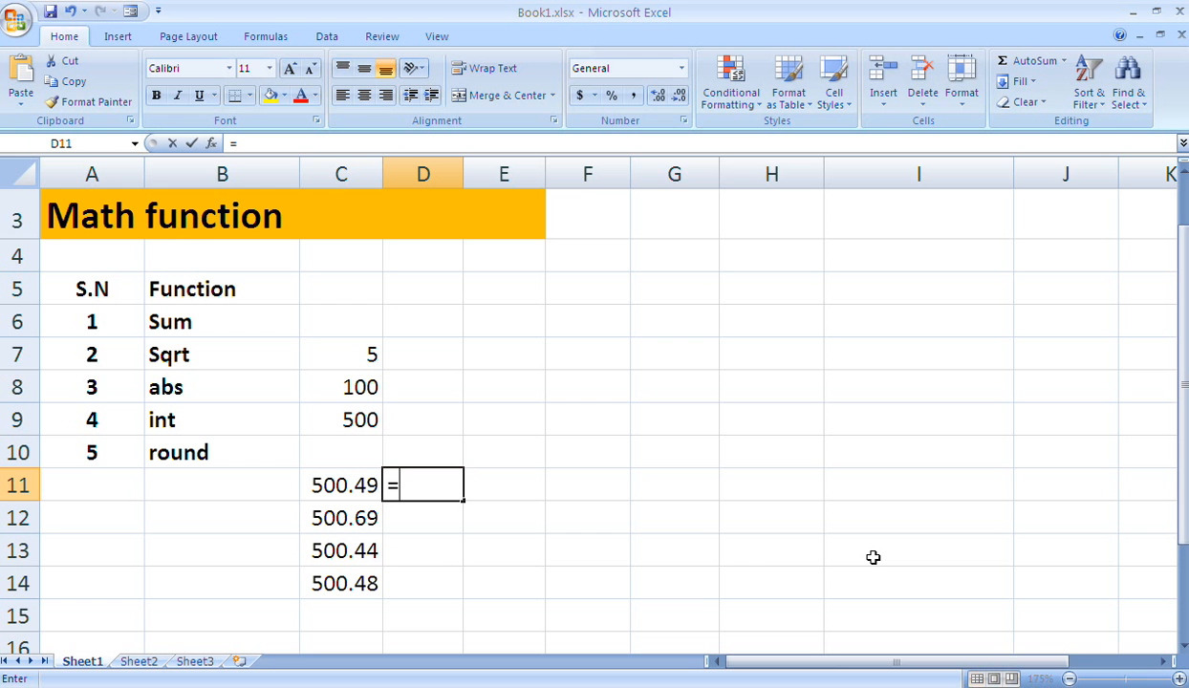
{"action": "type", "text": "r"}
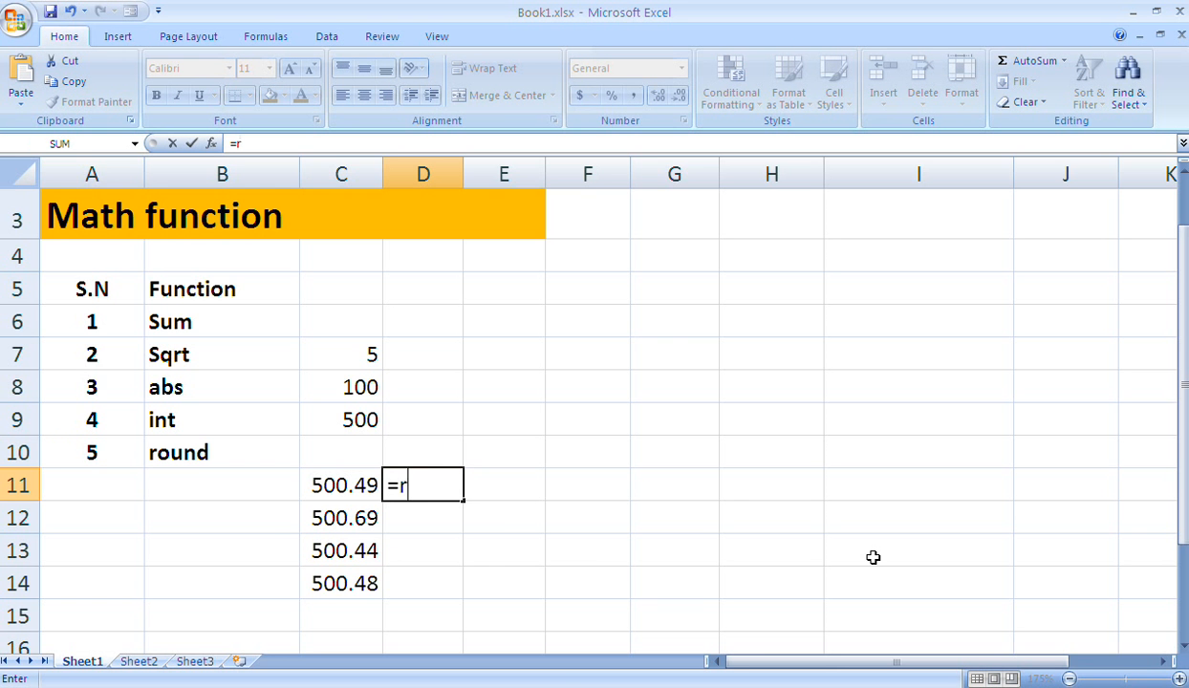
{"action": "type", "text": "ound"}
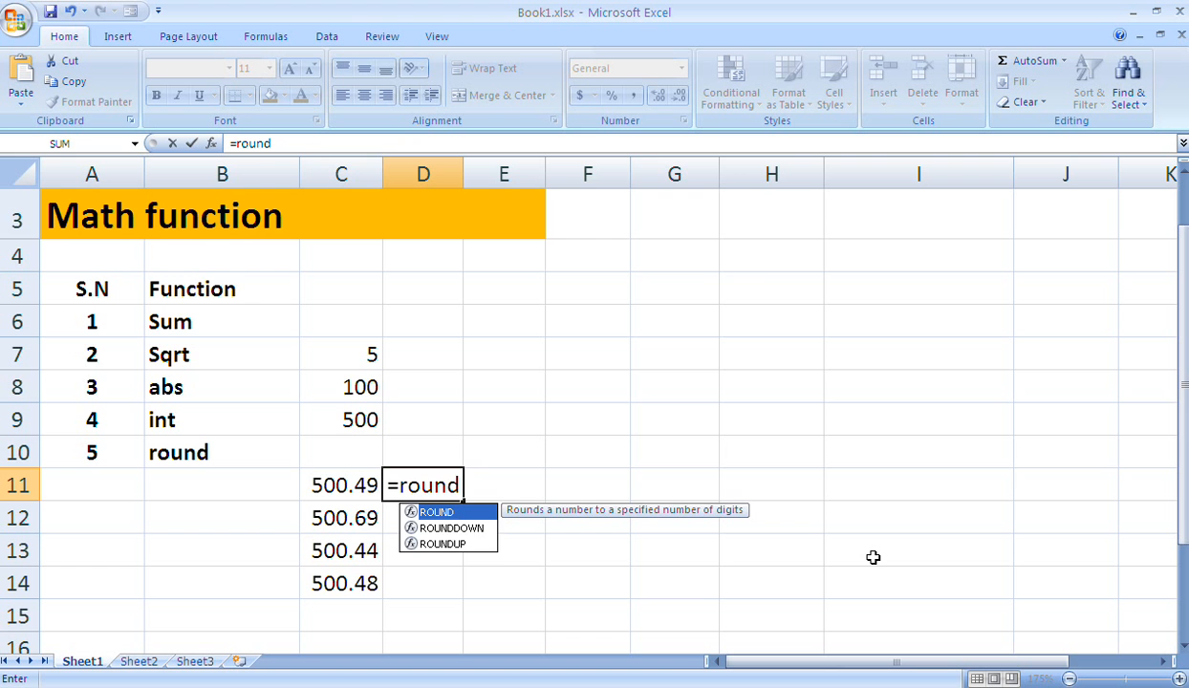
{"action": "type", "text": "("}
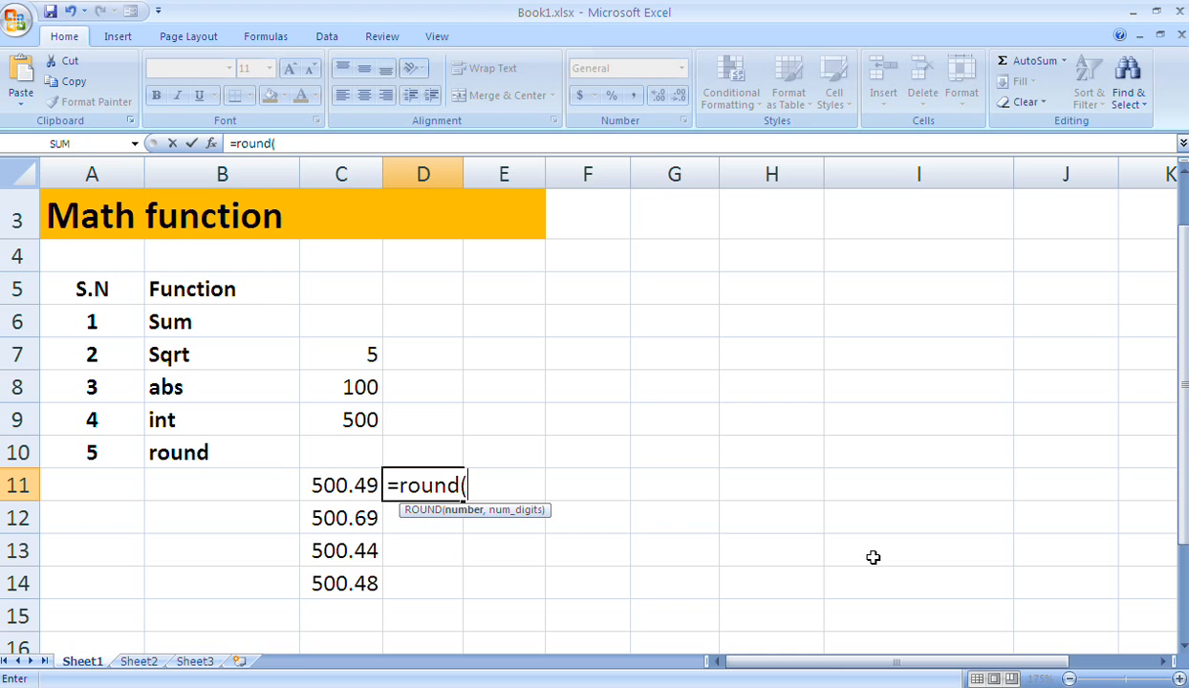
{"action": "type", "text": "500."}
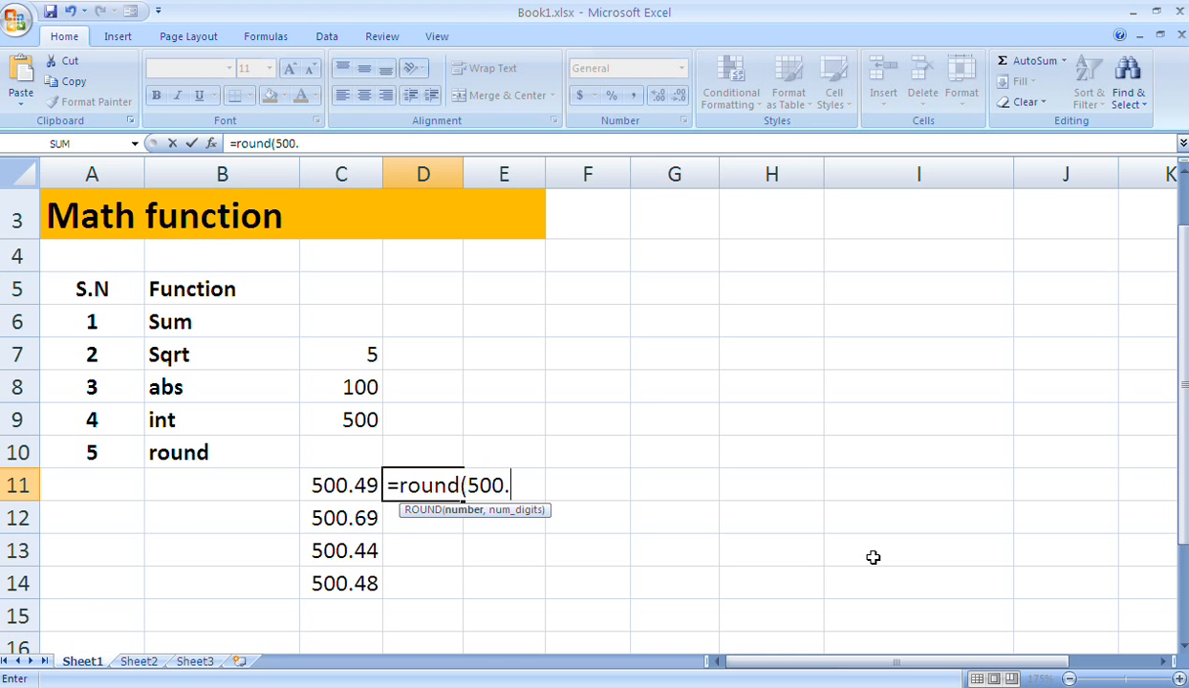
{"action": "type", "text": "49,"}
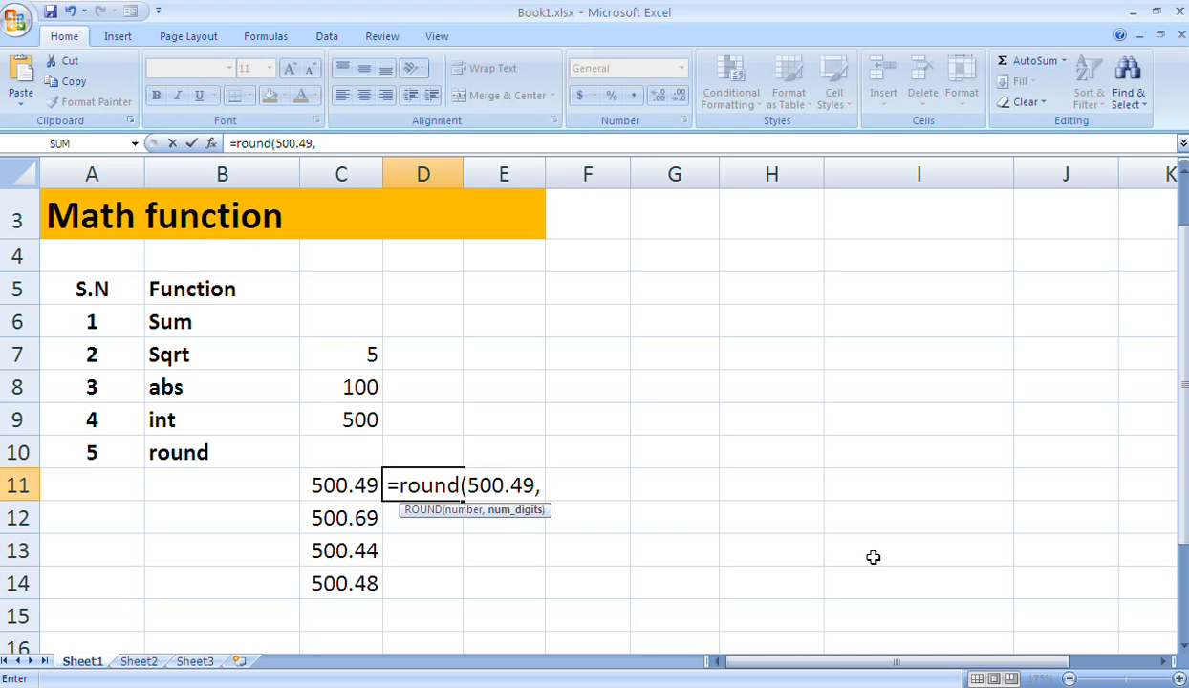
{"action": "type", "text": "0)"}
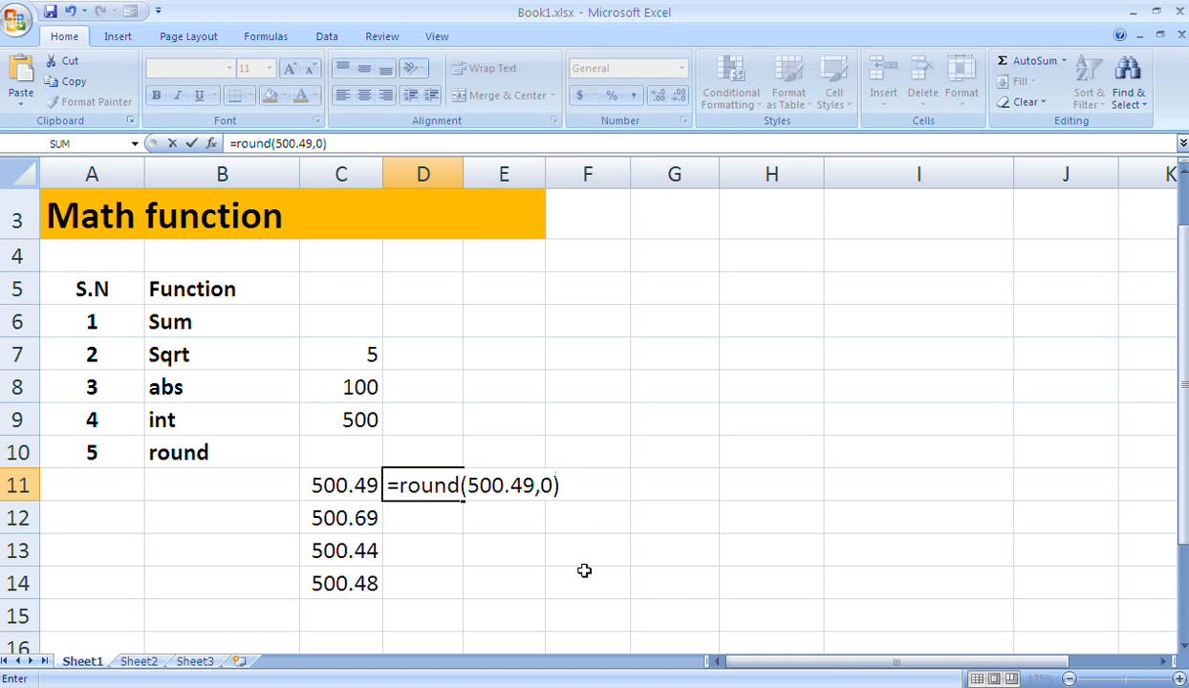
{"action": "left_click_drag", "start_coordinate": [510, 486], "coordinate": [522, 486]}
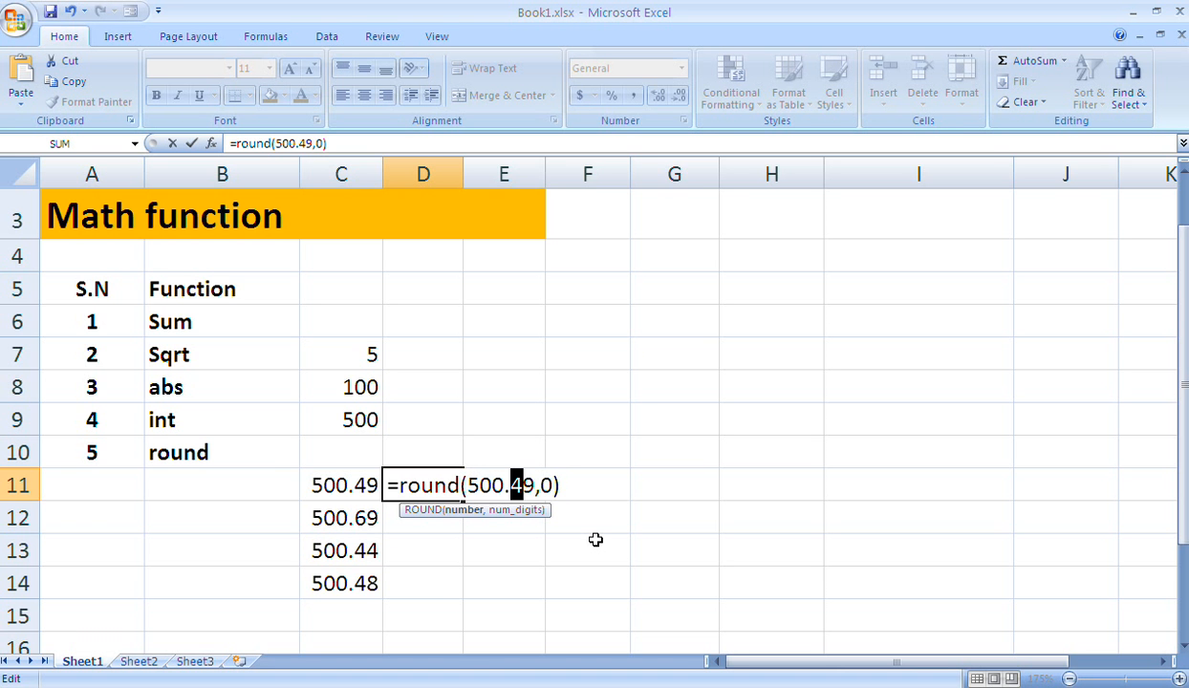
{"action": "left_click_drag", "start_coordinate": [504, 485], "coordinate": [469, 484]}
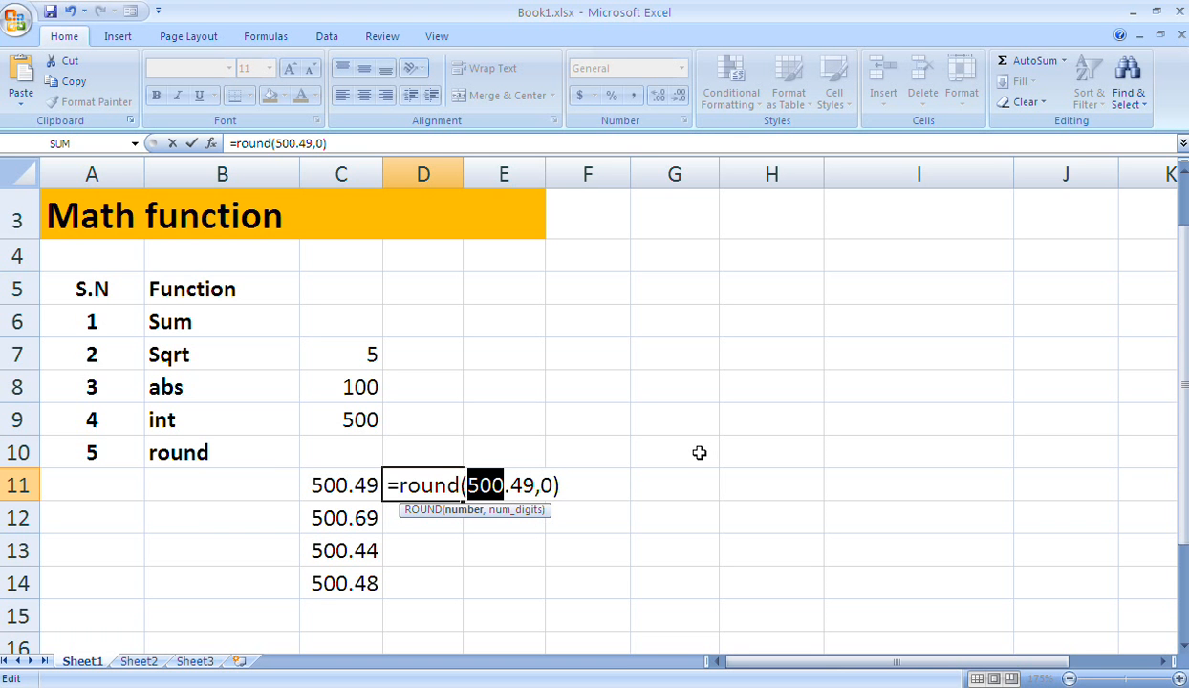
{"action": "key", "text": "Return"}
{"action": "key", "text": "Up"}
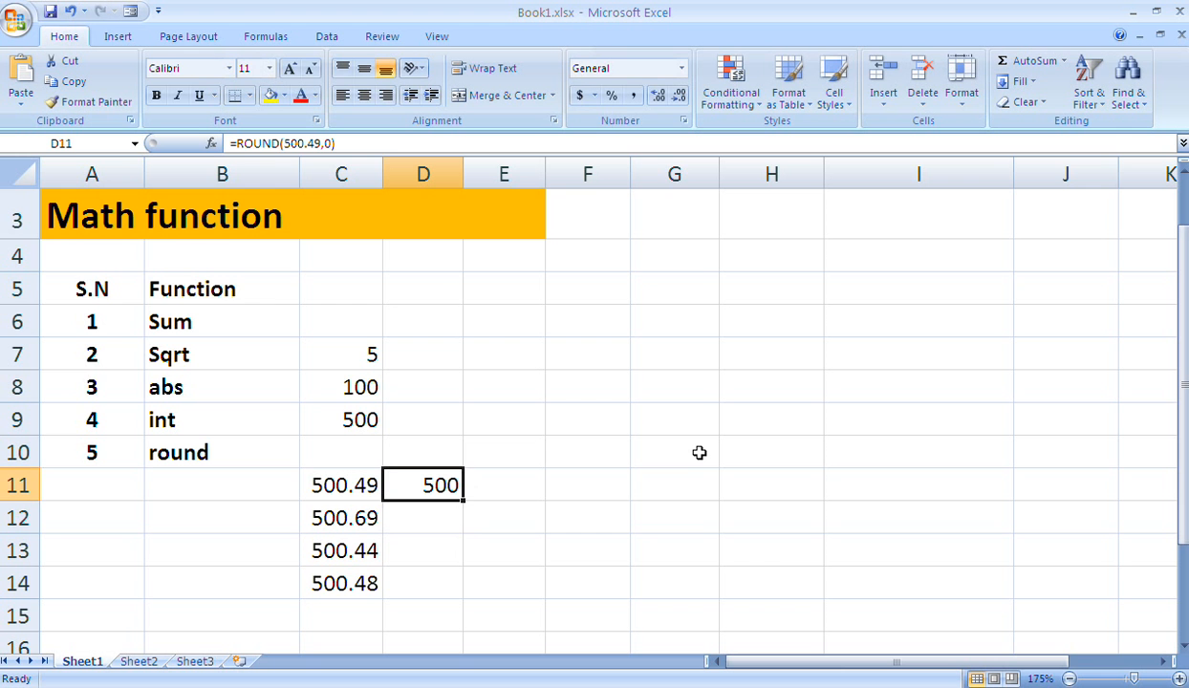
{"action": "key", "text": "F2"}
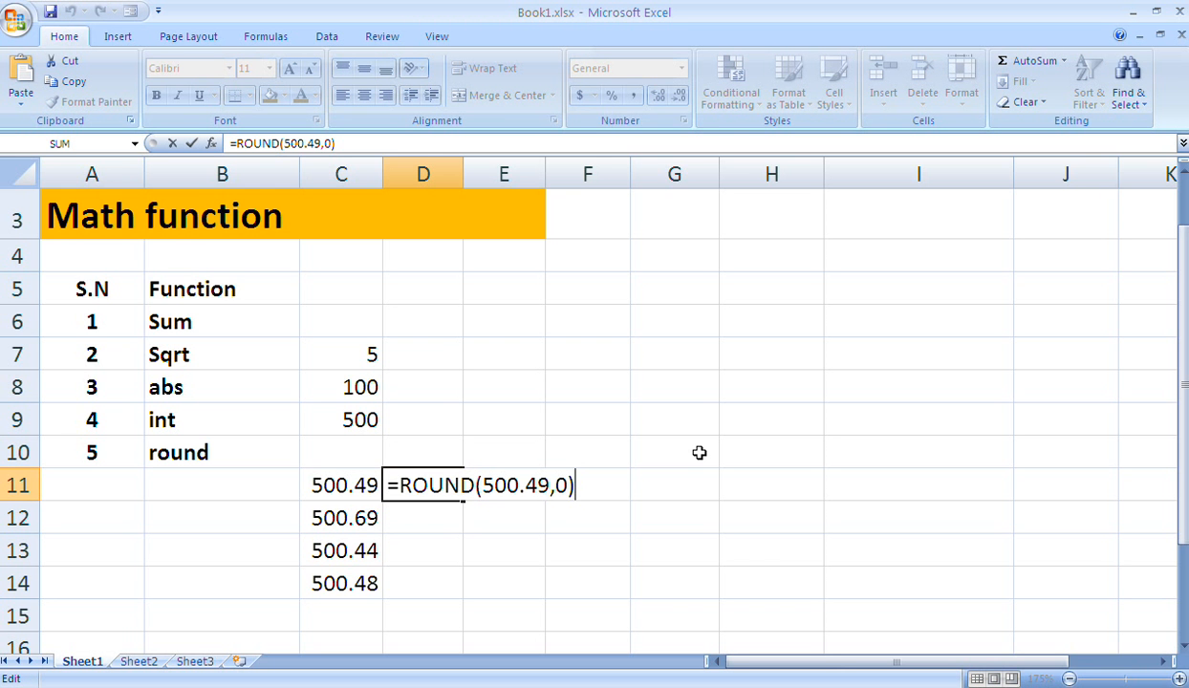
{"action": "key", "text": "Left"}
{"action": "key", "text": "Right"}
{"action": "key", "text": "Return"}
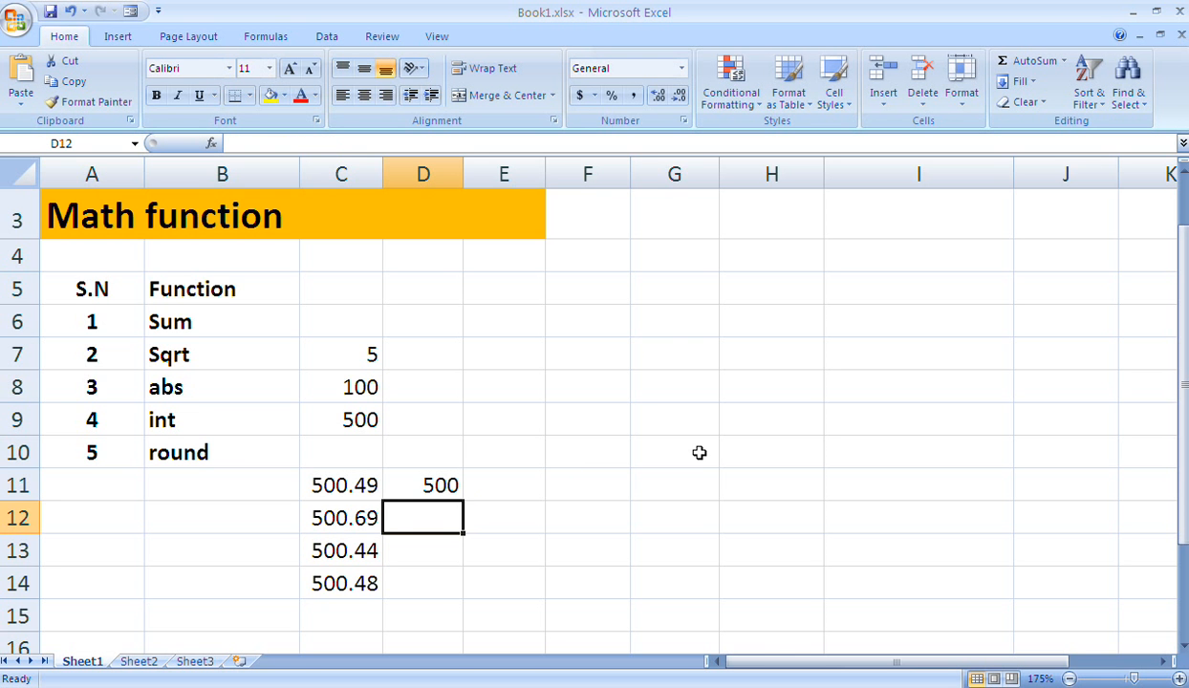
Round 500.69 to zero decimal places in D12 with the formula =round(500.69,0)
{"action": "type", "text": "="}
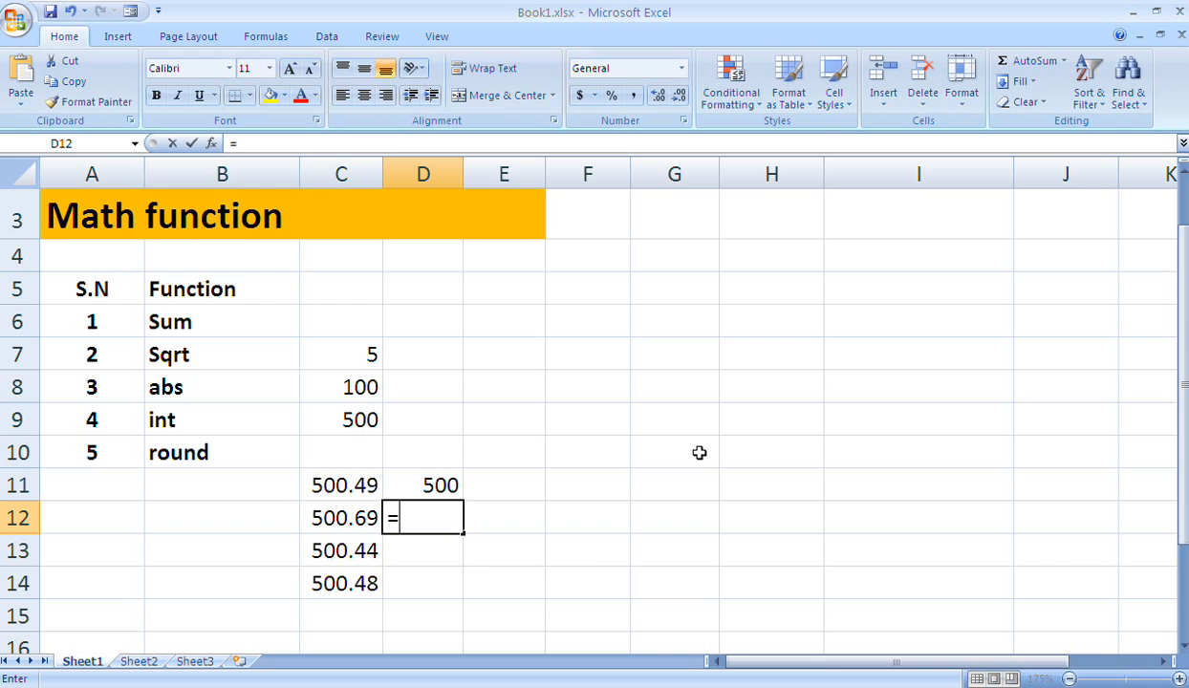
{"action": "type", "text": "roun"}
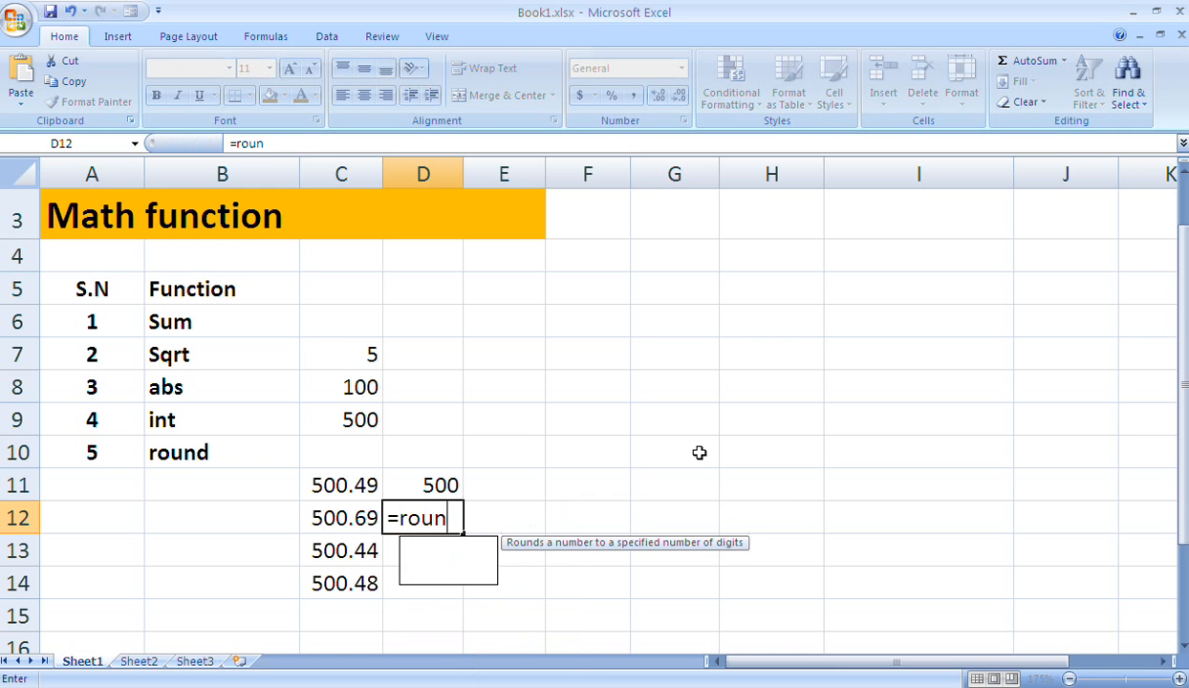
{"action": "type", "text": "d("}
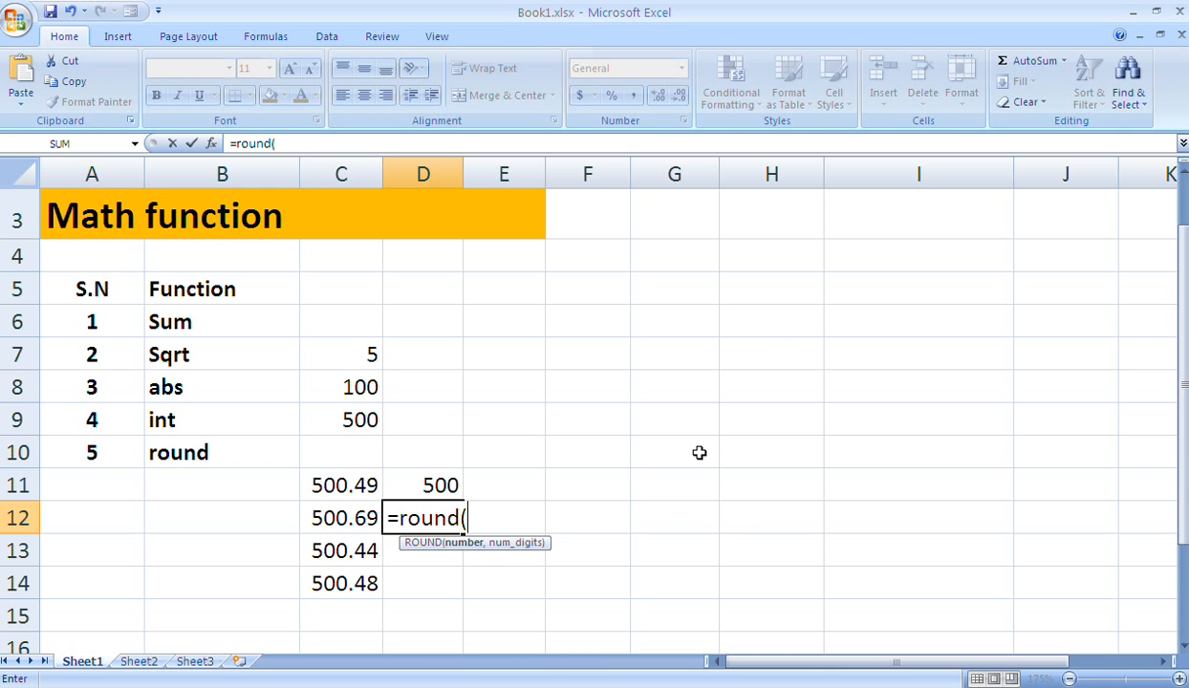
{"action": "type", "text": "500.69,"}
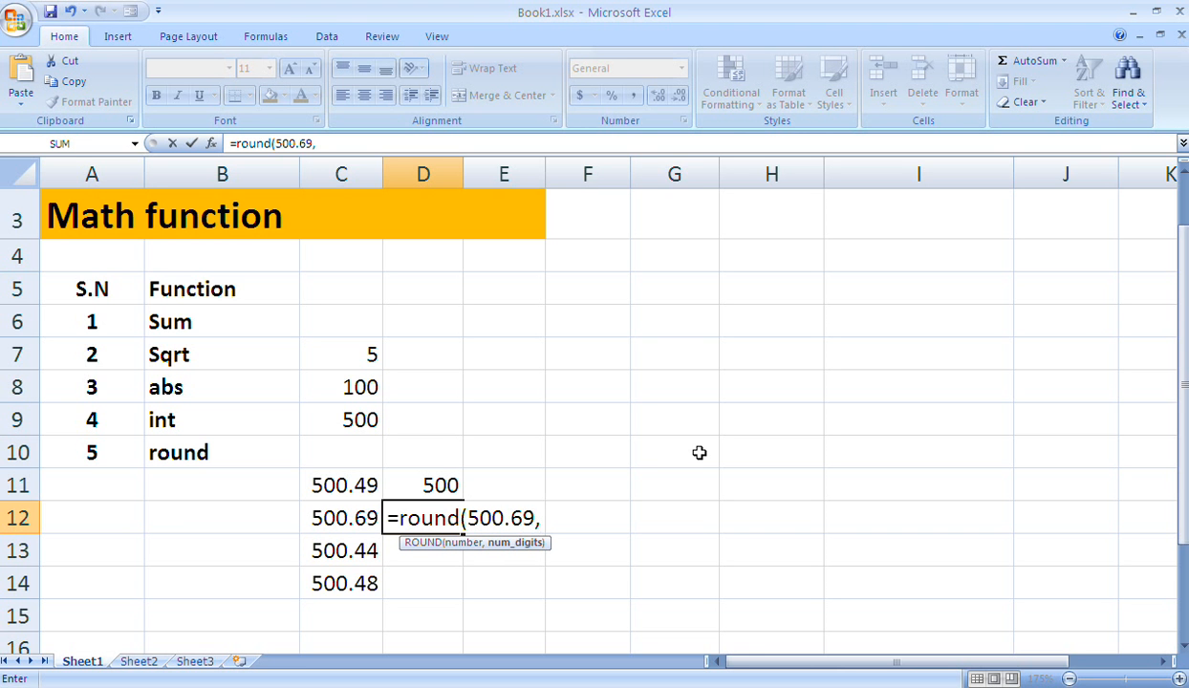
{"action": "type", "text": "0)"}
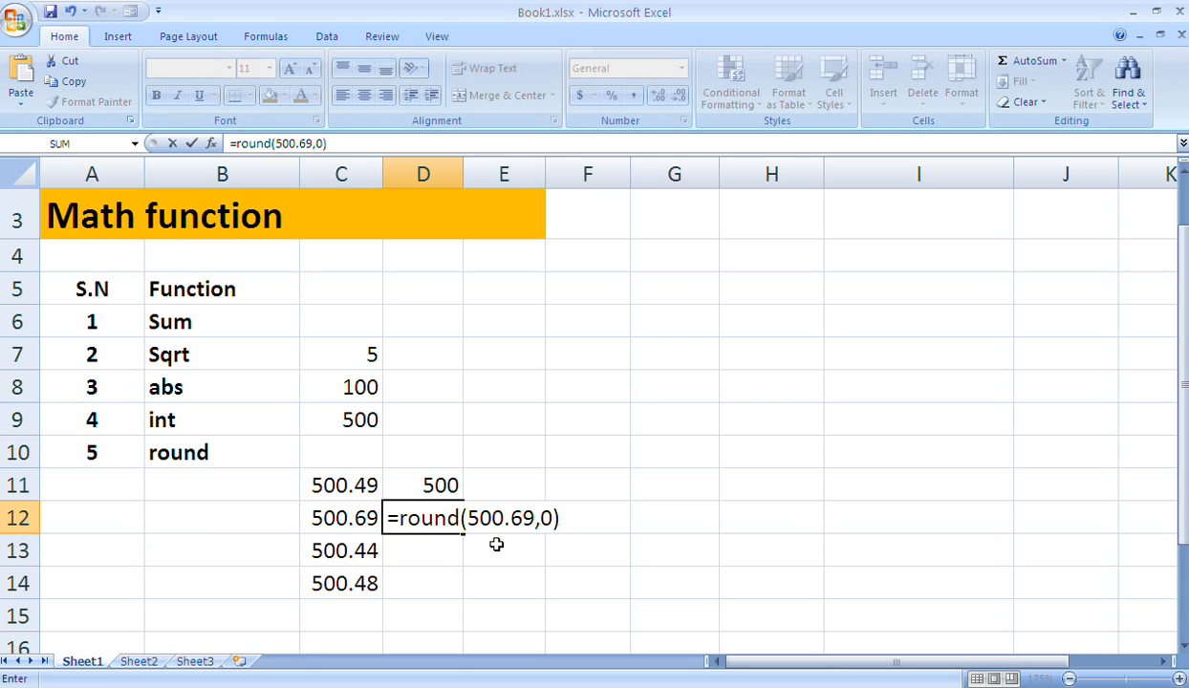
{"action": "key", "text": "Return"}
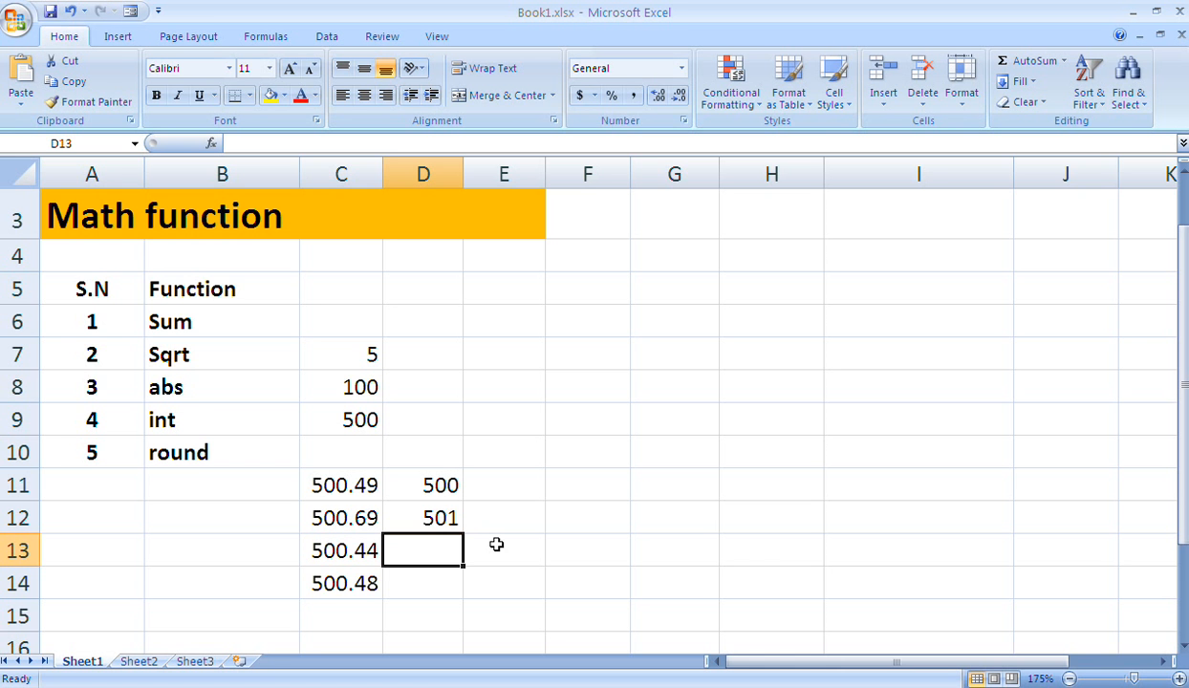
Round 500.44 to one decimal place in D13 with the formula =round(500.44,1), examining its two decimal digits before confirming
{"action": "type", "text": "=r"}
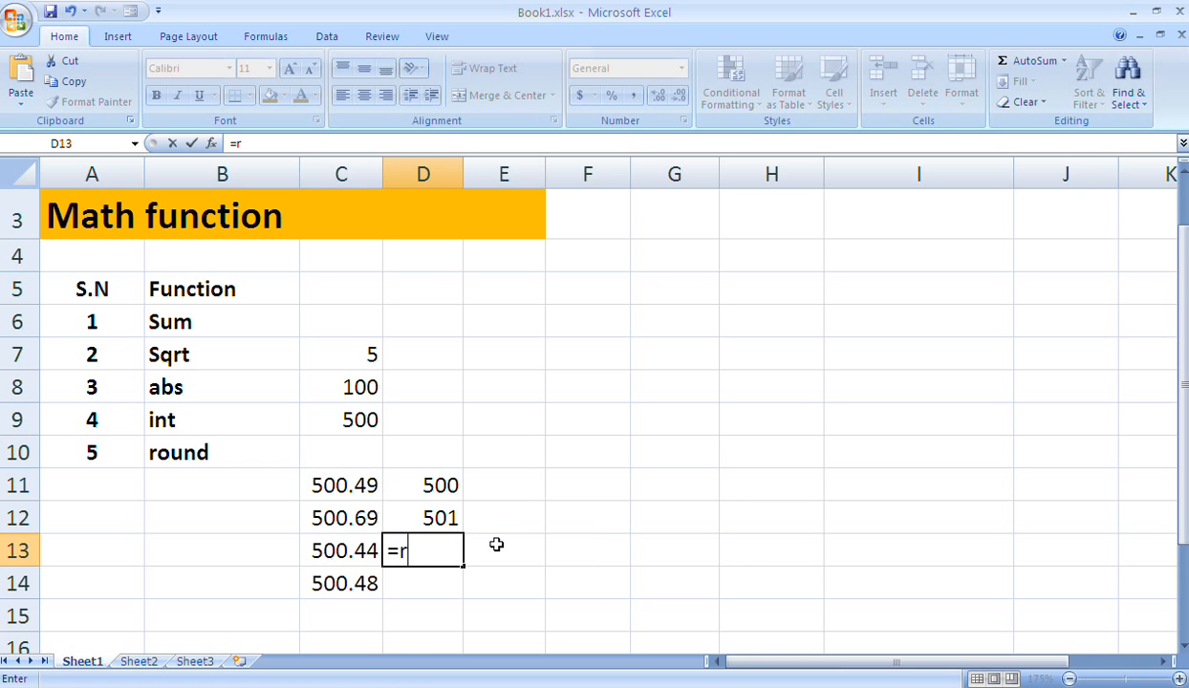
{"action": "type", "text": "ound(500"}
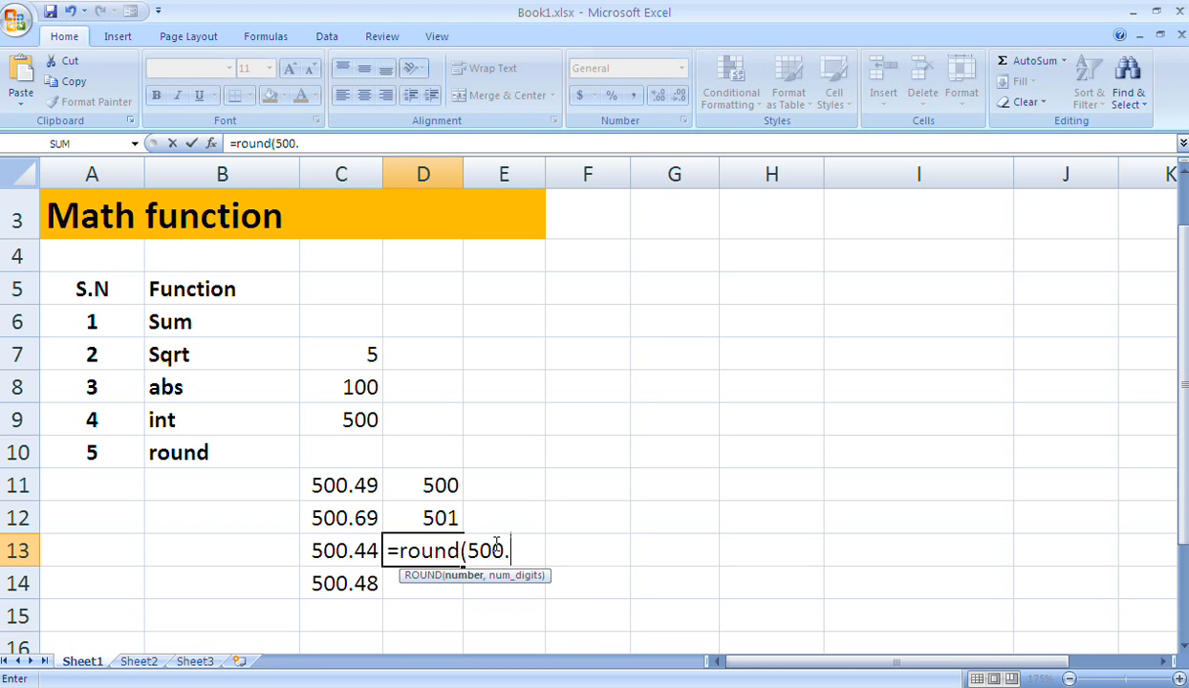
{"action": "type", "text": ".44"}
{"action": "type", "text": ",1"}
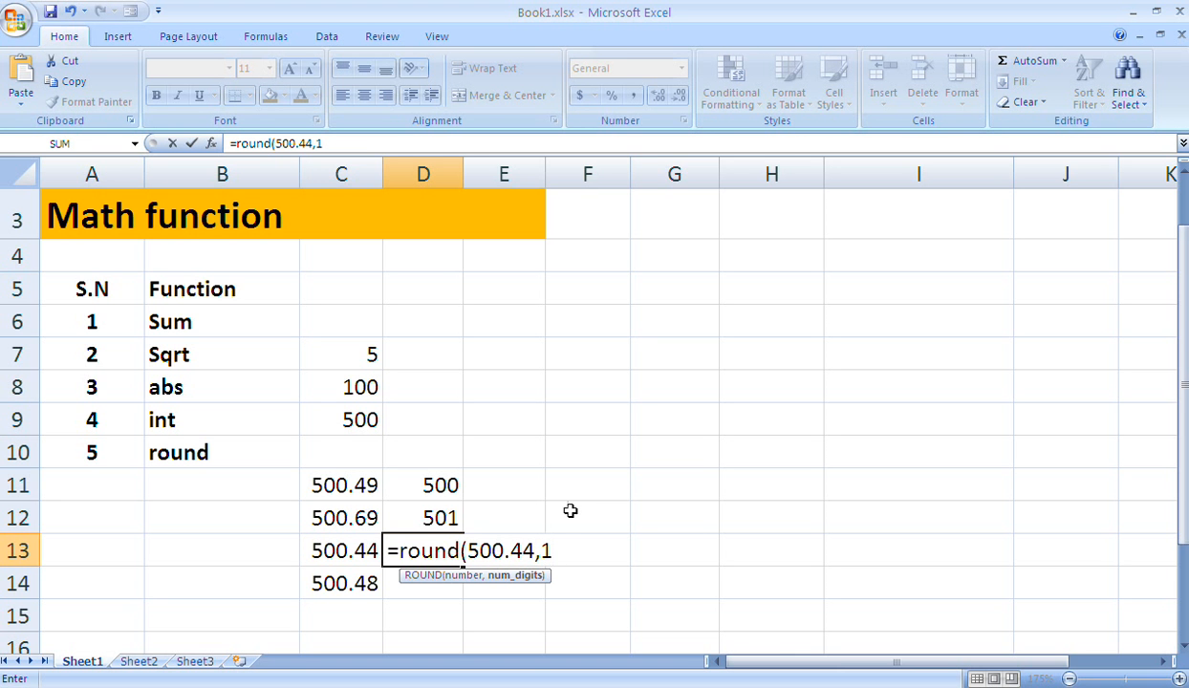
{"action": "left_click_drag", "start_coordinate": [517, 550], "coordinate": [509, 551]}
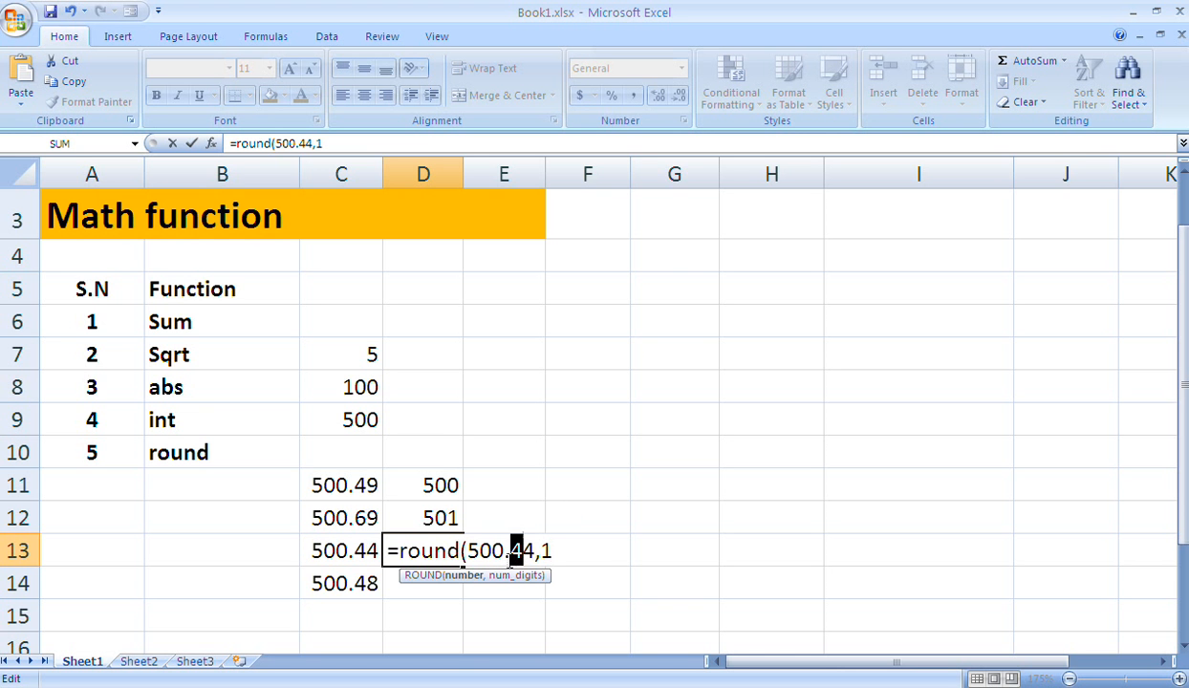
{"action": "left_click", "coordinate": [533, 552]}
{"action": "left_click_drag", "start_coordinate": [535, 552], "coordinate": [524, 553]}
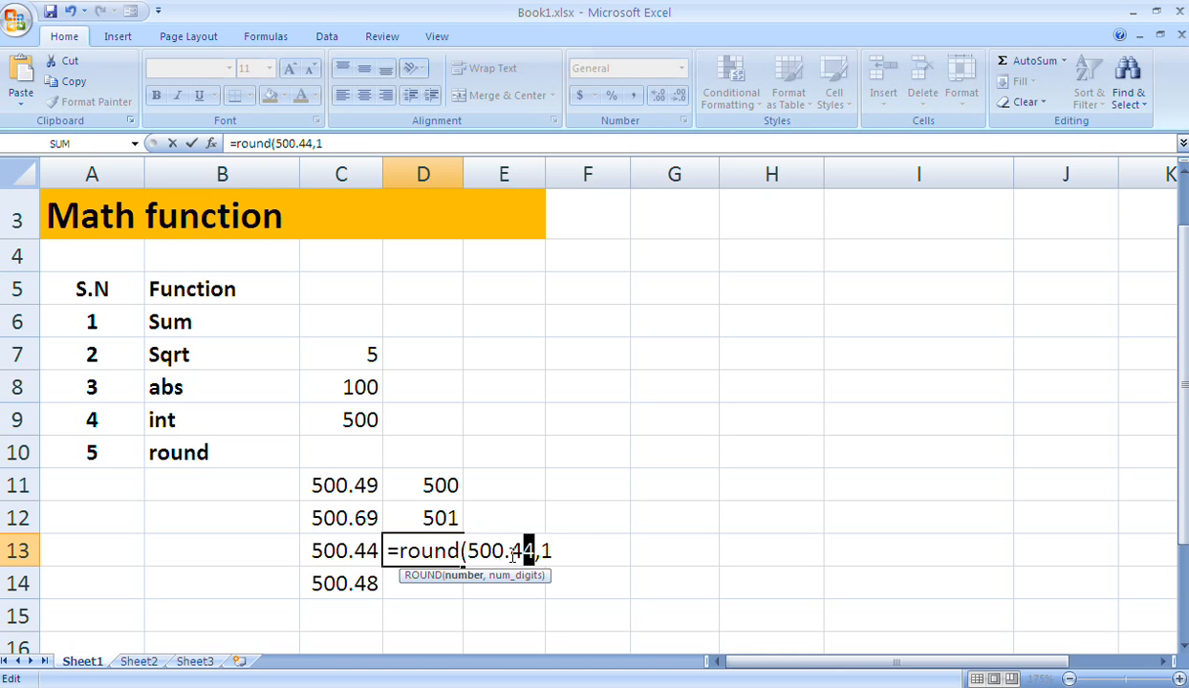
{"action": "left_click", "coordinate": [566, 545]}
{"action": "type", "text": ")"}
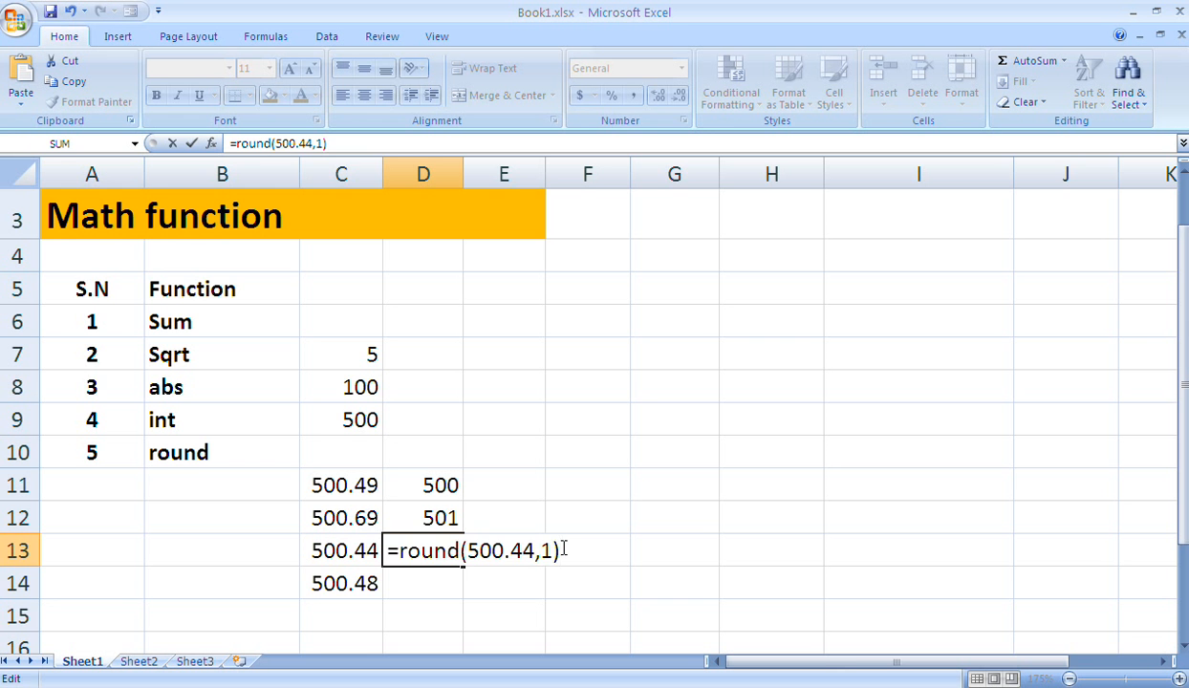
{"action": "key", "text": "Return"}
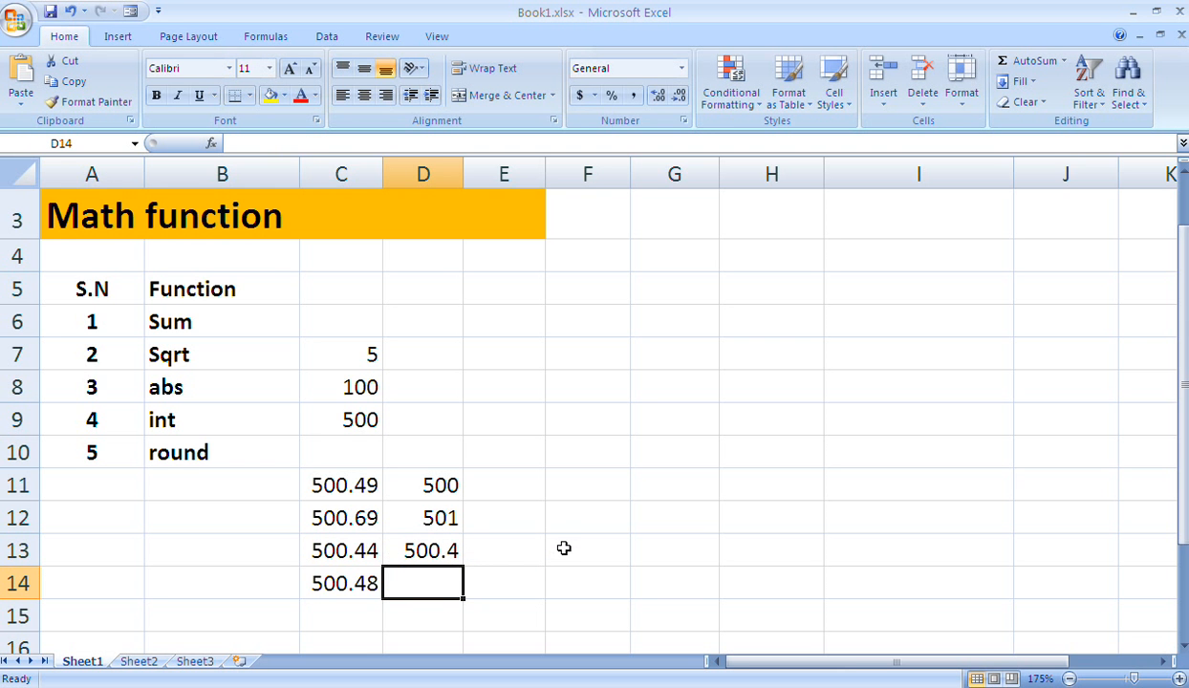
Round 500.48 to one decimal place in D14 with =round(500.48,1), examining its two decimal digits before confirming
{"action": "type", "text": "="}
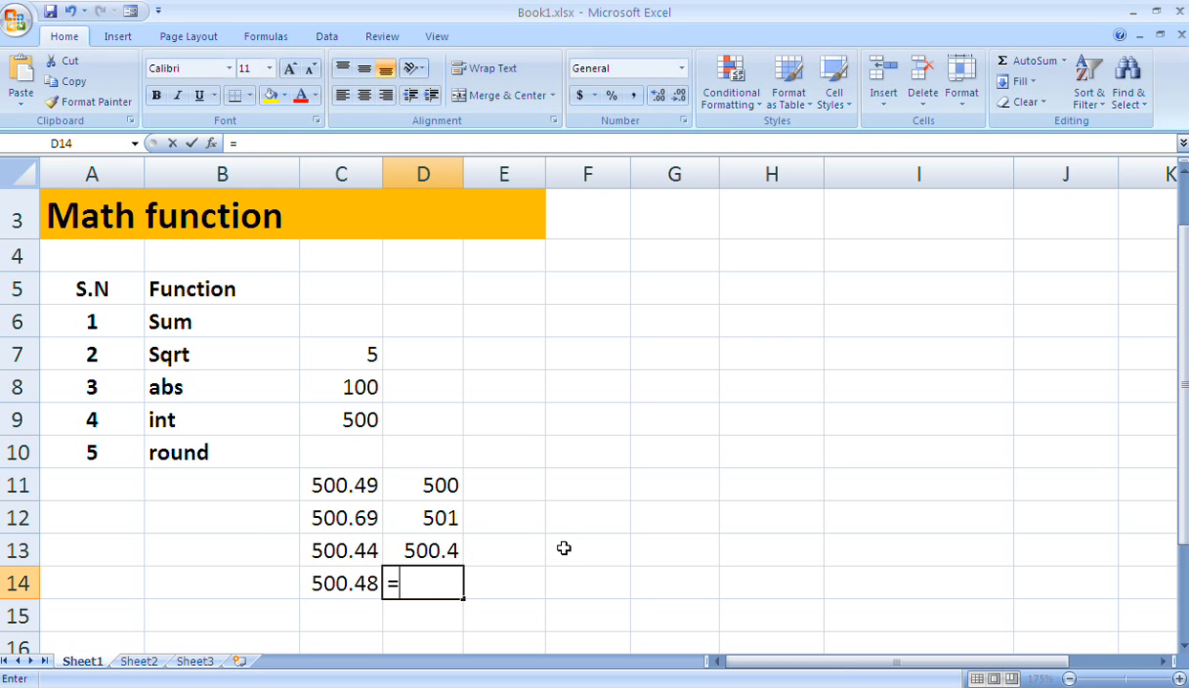
{"action": "type", "text": "roun"}
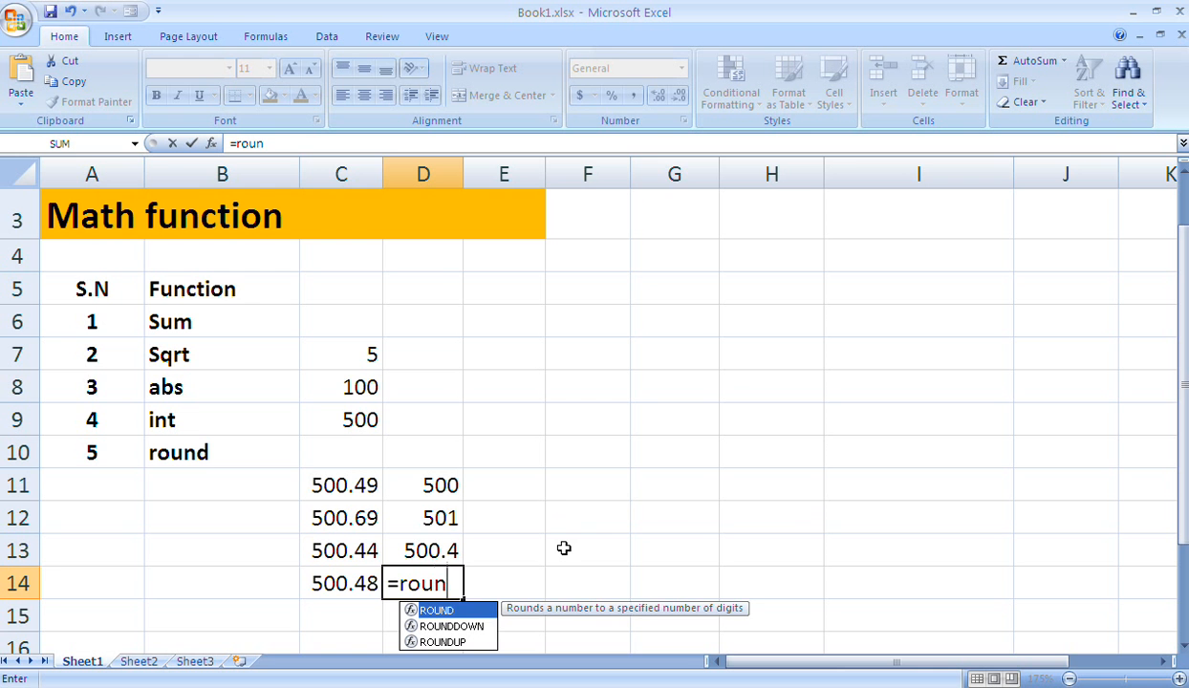
{"action": "type", "text": "d("}
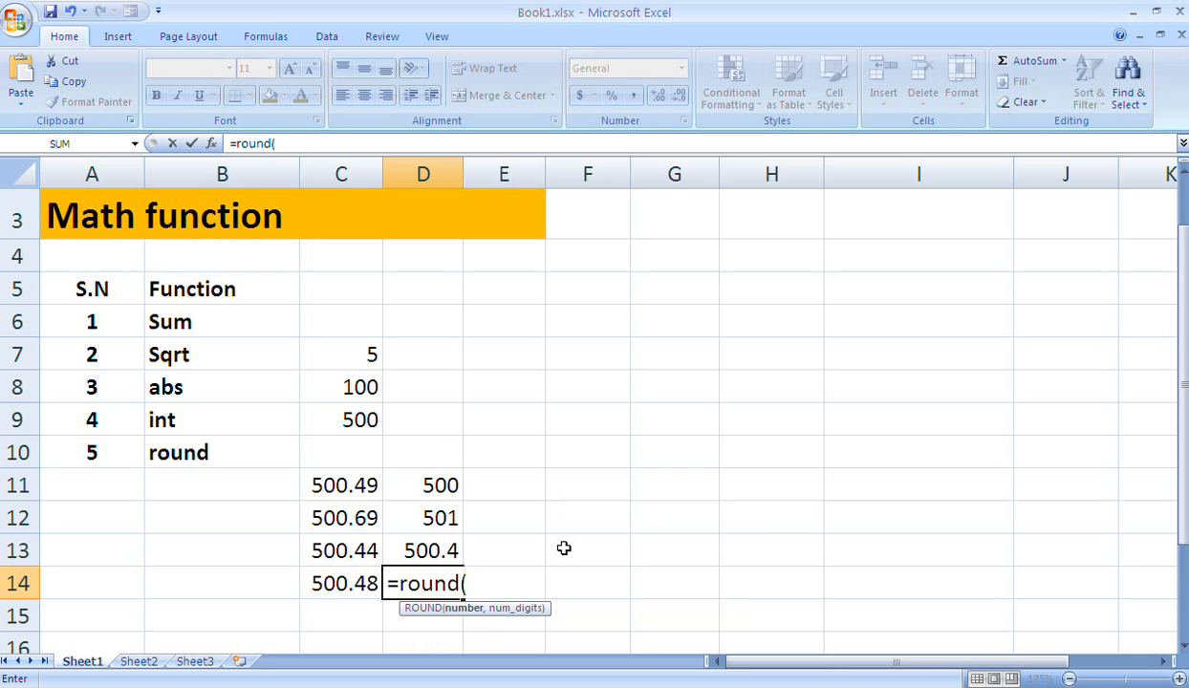
{"action": "type", "text": "500.48"}
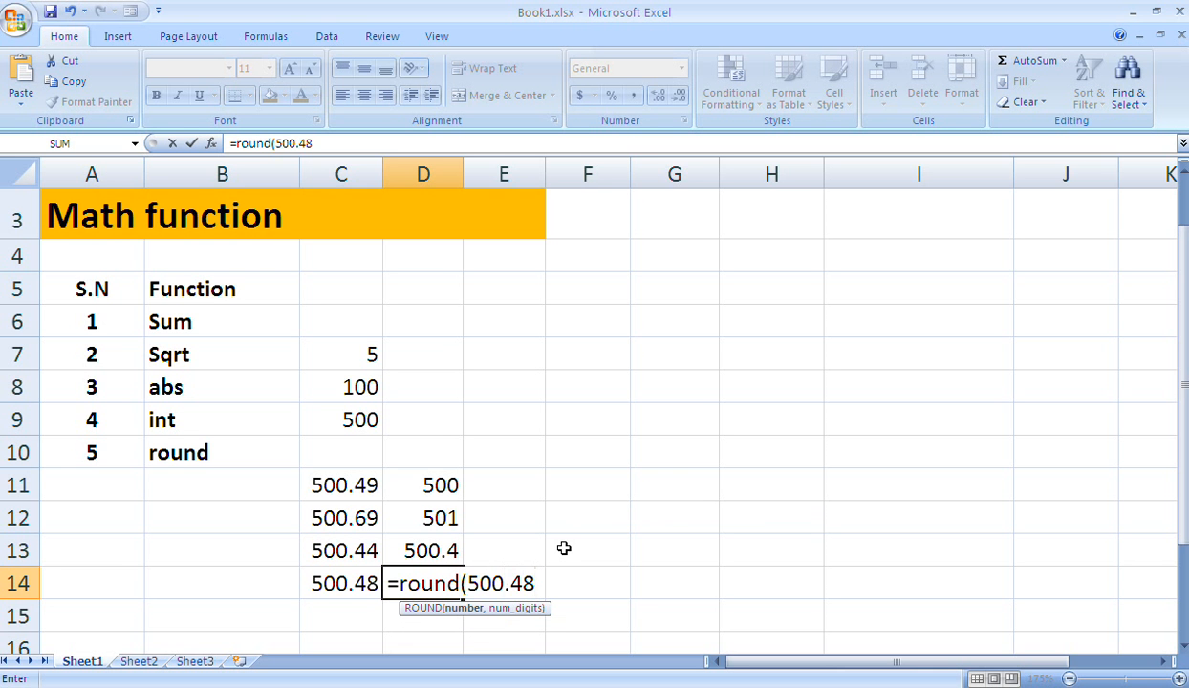
{"action": "type", "text": ",1"}
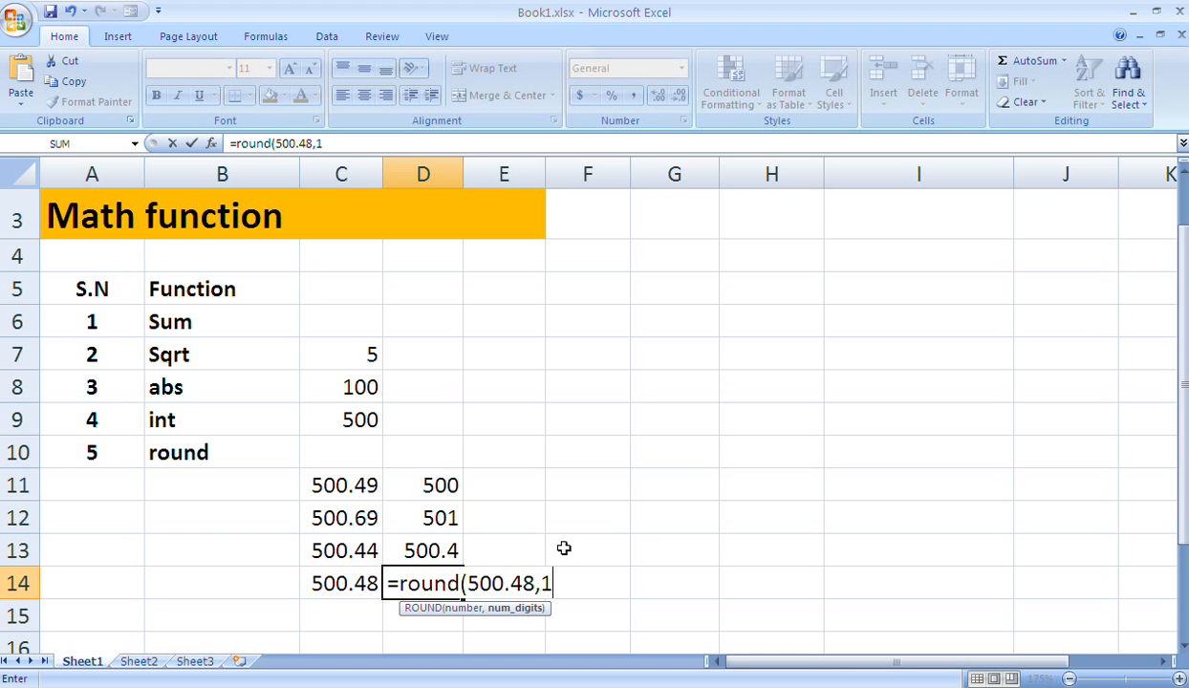
{"action": "type", "text": ")"}
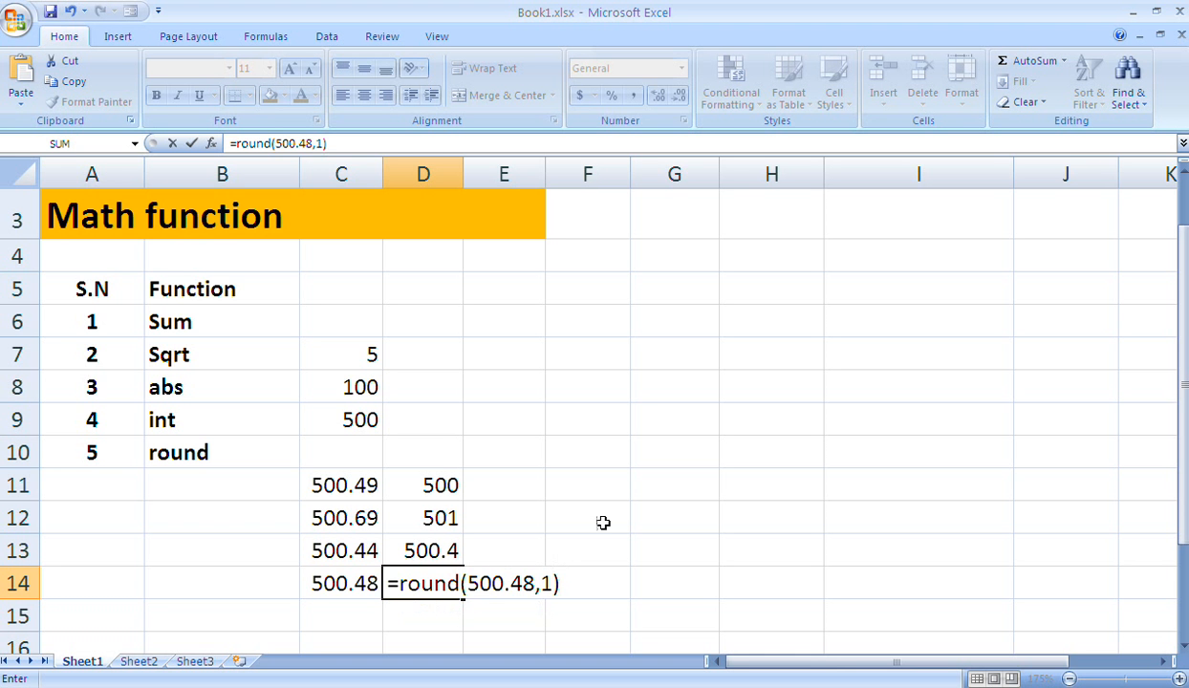
{"action": "left_click_drag", "start_coordinate": [534, 583], "coordinate": [521, 583]}
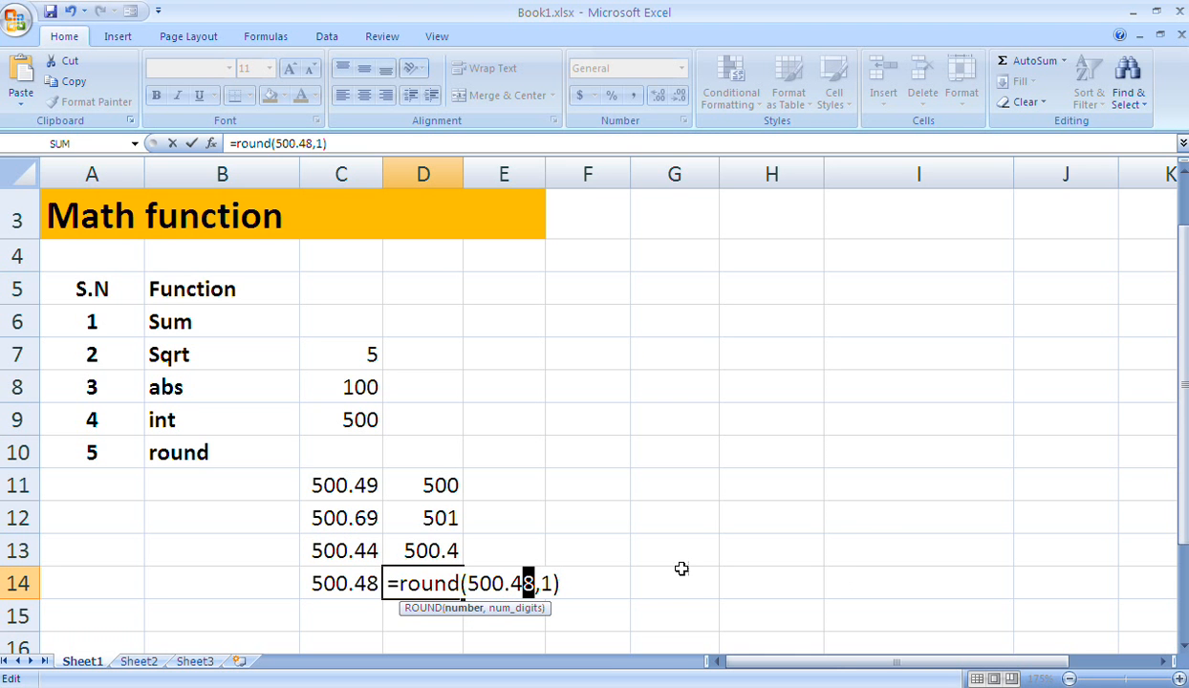
{"action": "key", "text": "shift+Left"}
{"action": "key", "text": "Left"}
{"action": "key", "text": "shift+Right"}
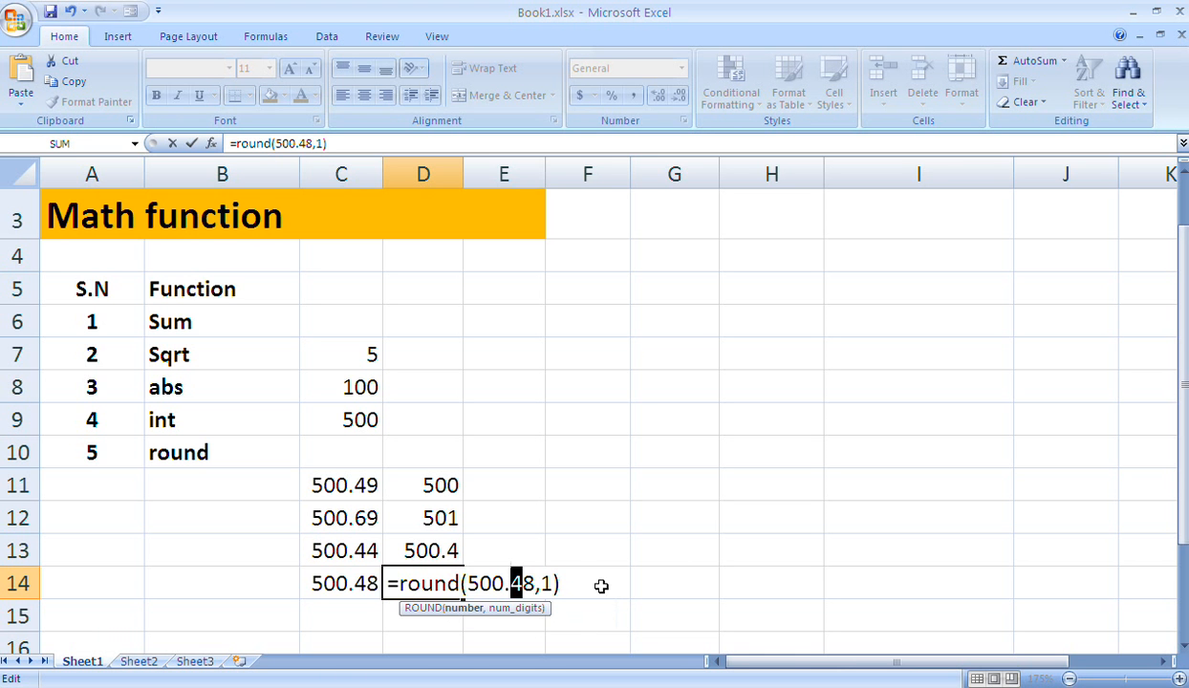
{"action": "left_click", "coordinate": [540, 583]}
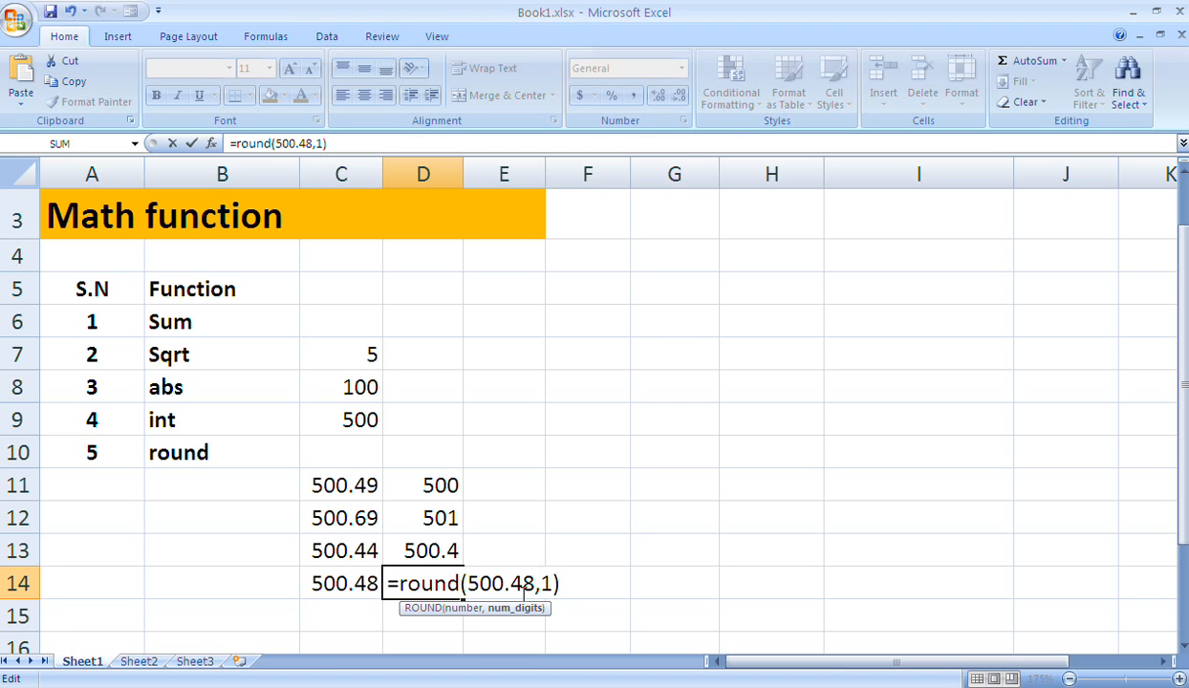
{"action": "key", "text": "Return"}
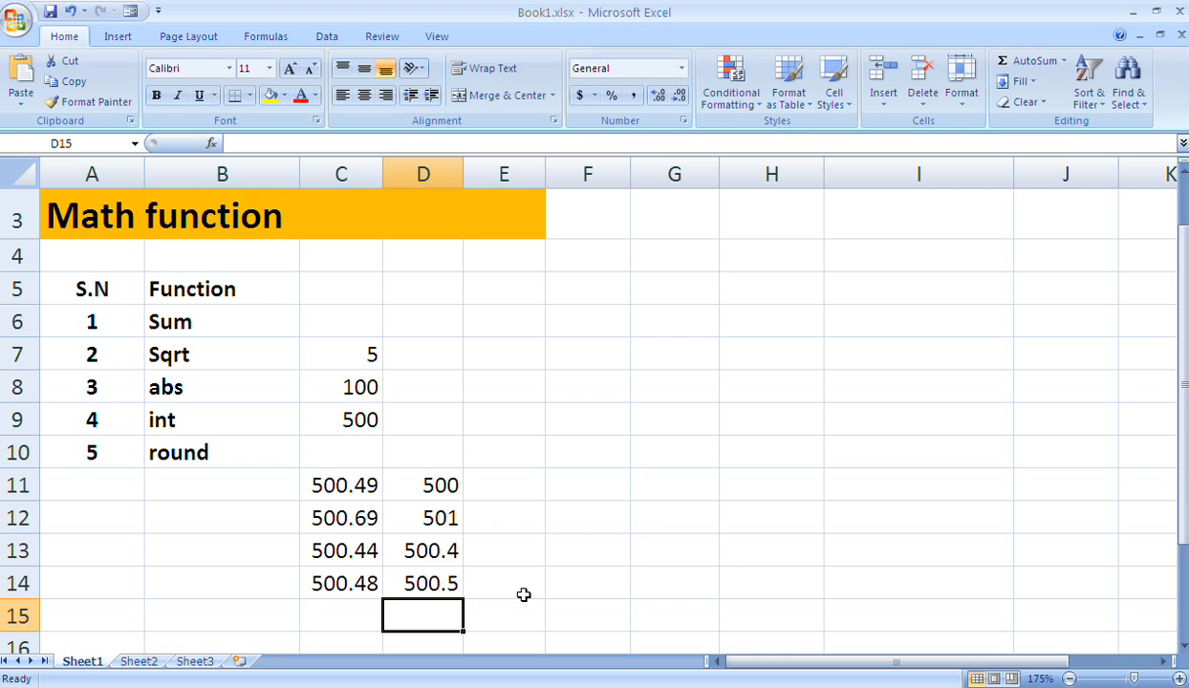
Review the round formulas in D11 to D14 alongside their sample decimals in column C
{"action": "key", "text": "Up"}
{"action": "key", "text": "Up"}
{"action": "key", "text": "Up"}
{"action": "key", "text": "Up"}
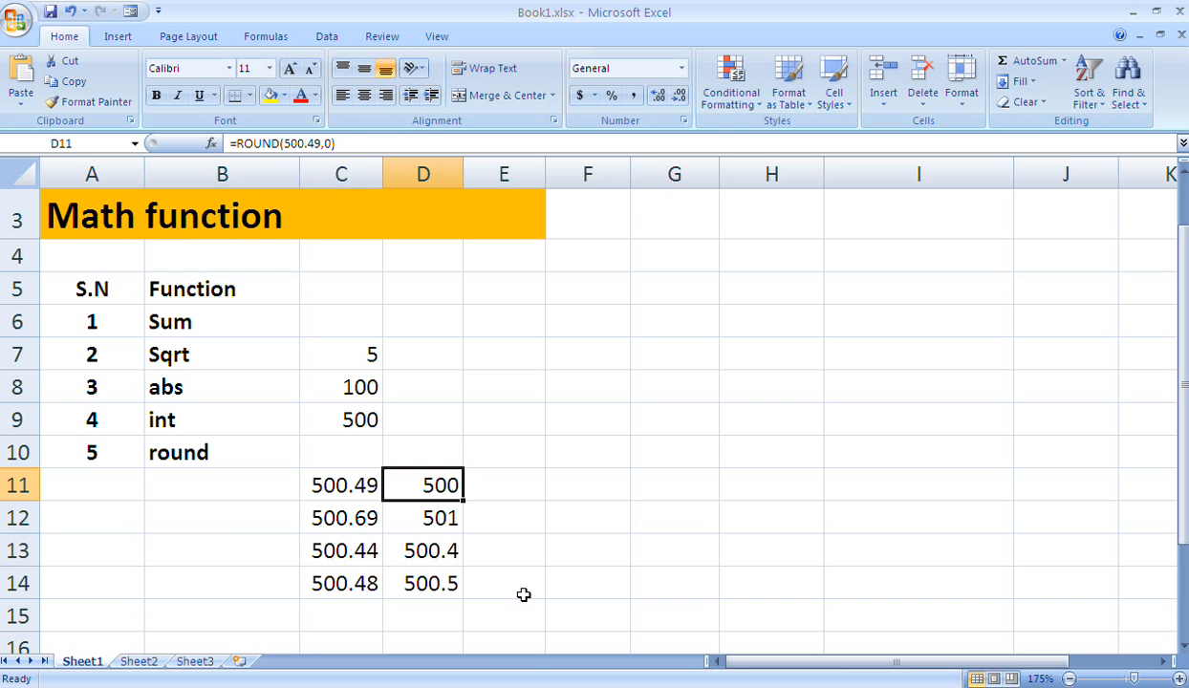
{"action": "key", "text": "Up"}
{"action": "key", "text": "Up"}
{"action": "key", "text": "Up"}
{"action": "key", "text": "Up"}
{"action": "key", "text": "Up"}
{"action": "key", "text": "Up"}
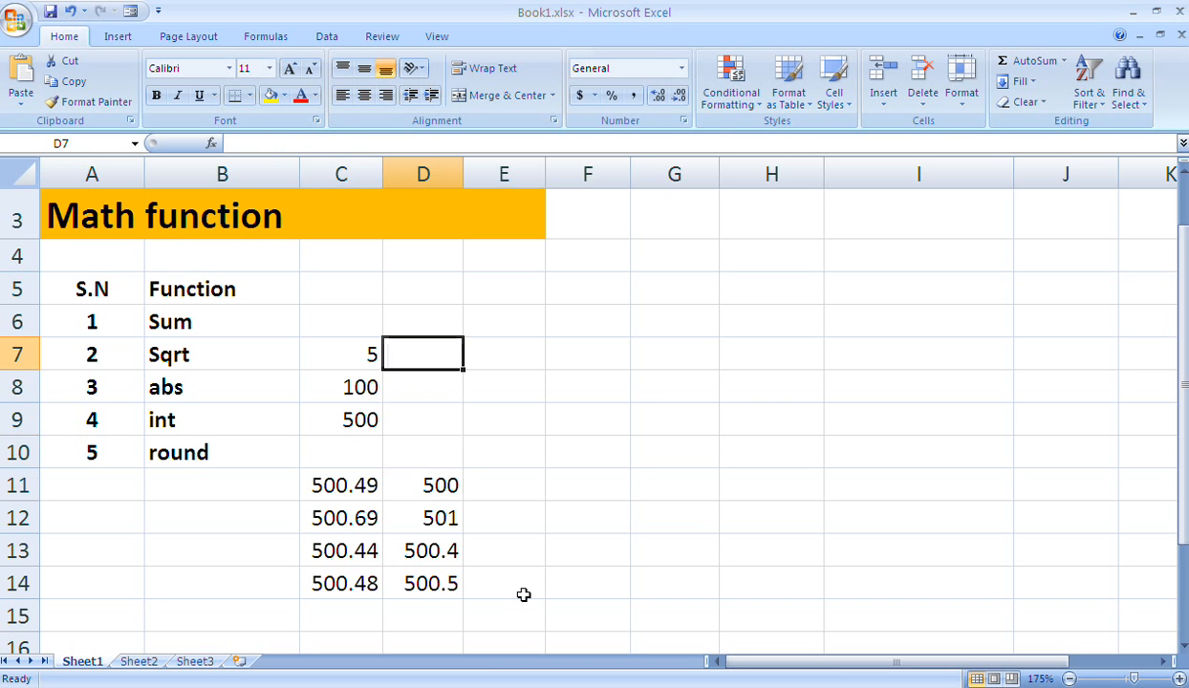
{"action": "key", "text": "Left"}
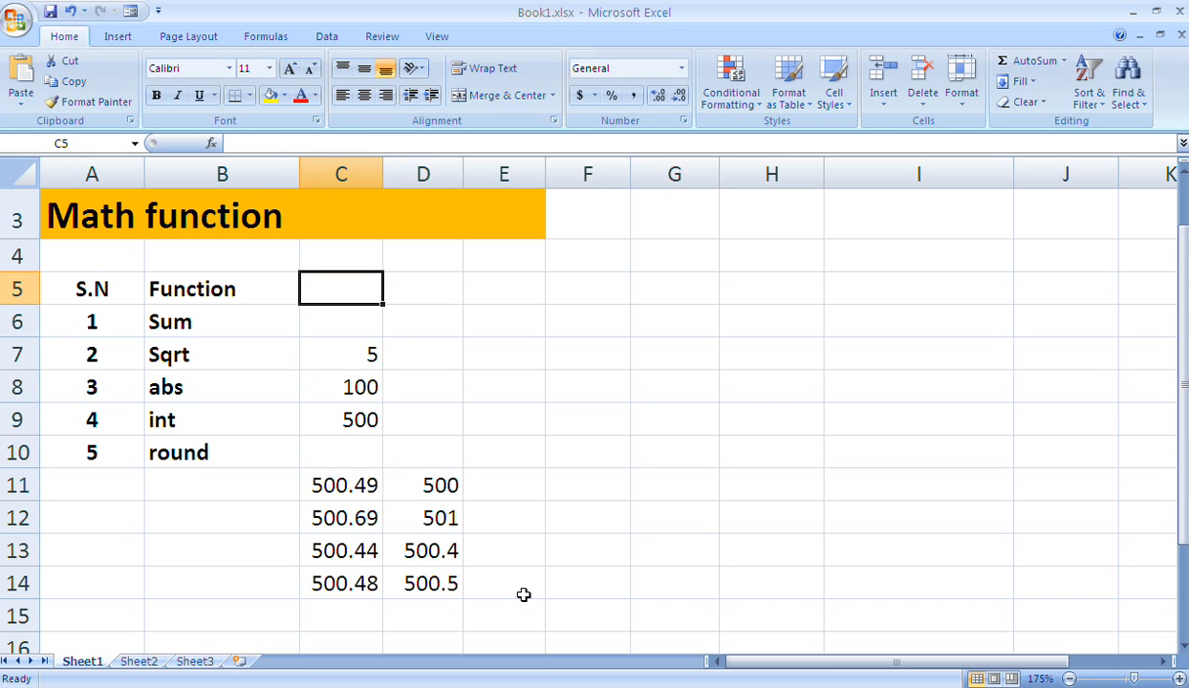
{"action": "key", "text": "Down"}
{"action": "key", "text": "Down"}
{"action": "key", "text": "Down"}
{"action": "key", "text": "Down"}
{"action": "key", "text": "Down"}
{"action": "key", "text": "Down"}
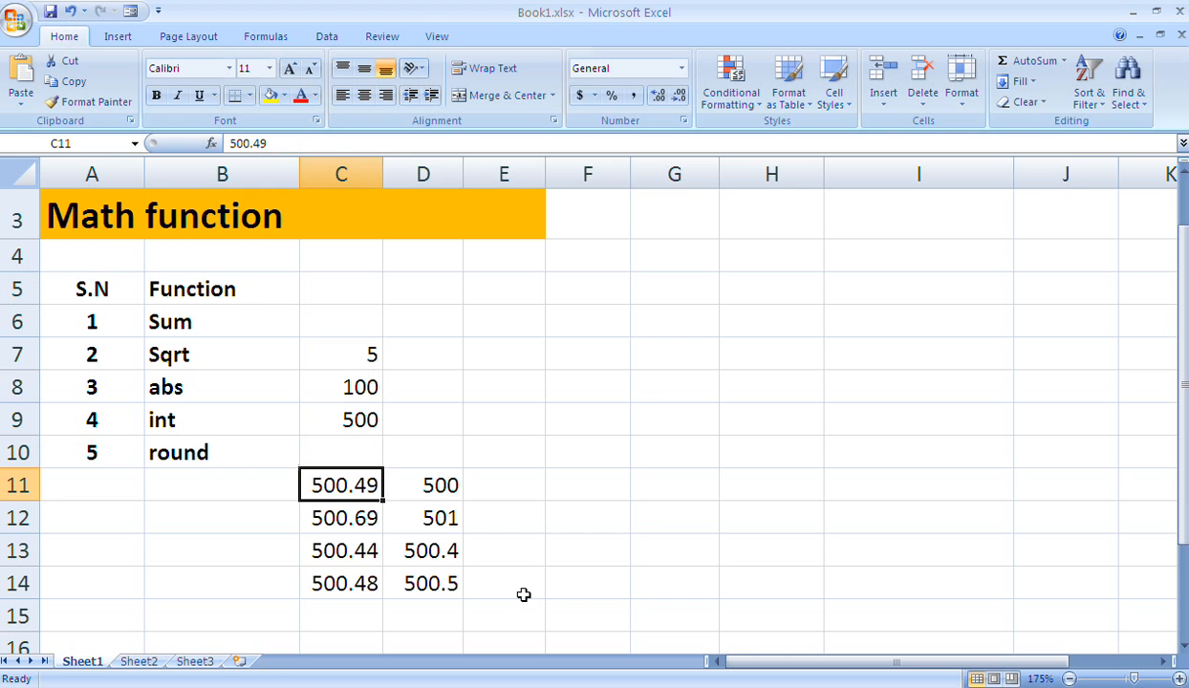
{"action": "key", "text": "Right"}
{"action": "key", "text": "Down"}
{"action": "key", "text": "Down"}
{"action": "key", "text": "Down"}
{"action": "key", "text": "Left"}
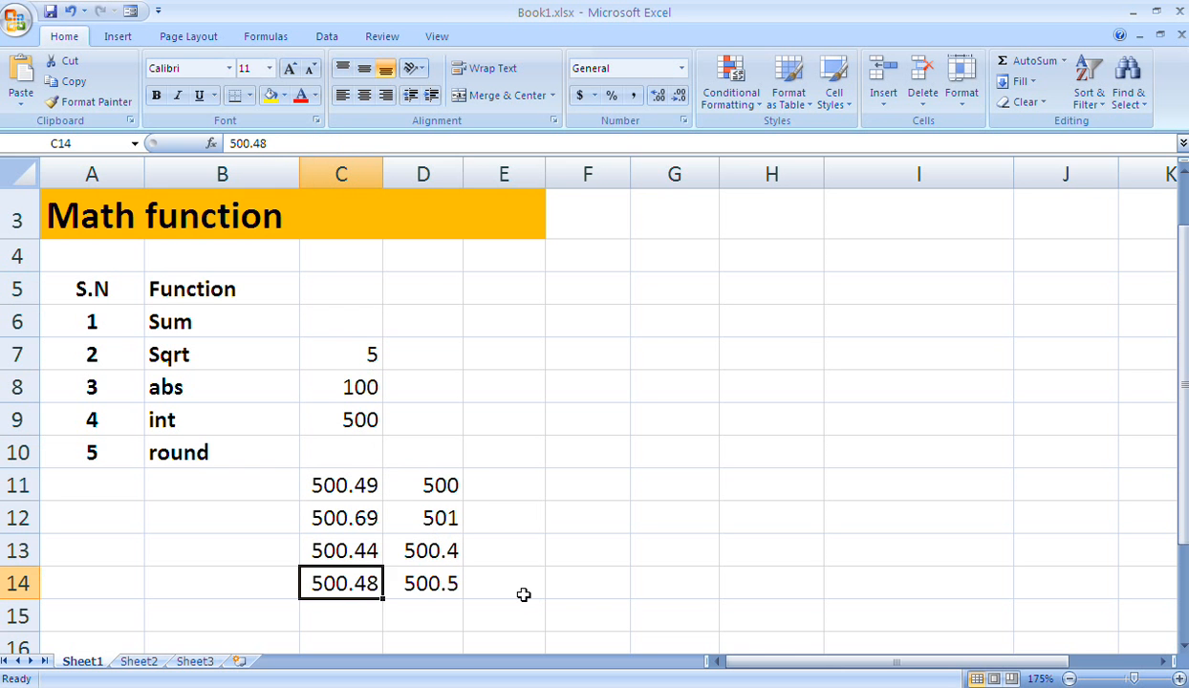
Review the example formulas in column C for the Sqrt, abs and int rows, cell by cell
{"action": "key", "text": "Up"}
{"action": "key", "text": "Up"}
{"action": "key", "text": "Up"}
{"action": "key", "text": "Up"}
{"action": "key", "text": "Up"}
{"action": "key", "text": "Up"}
{"action": "key", "text": "Up"}
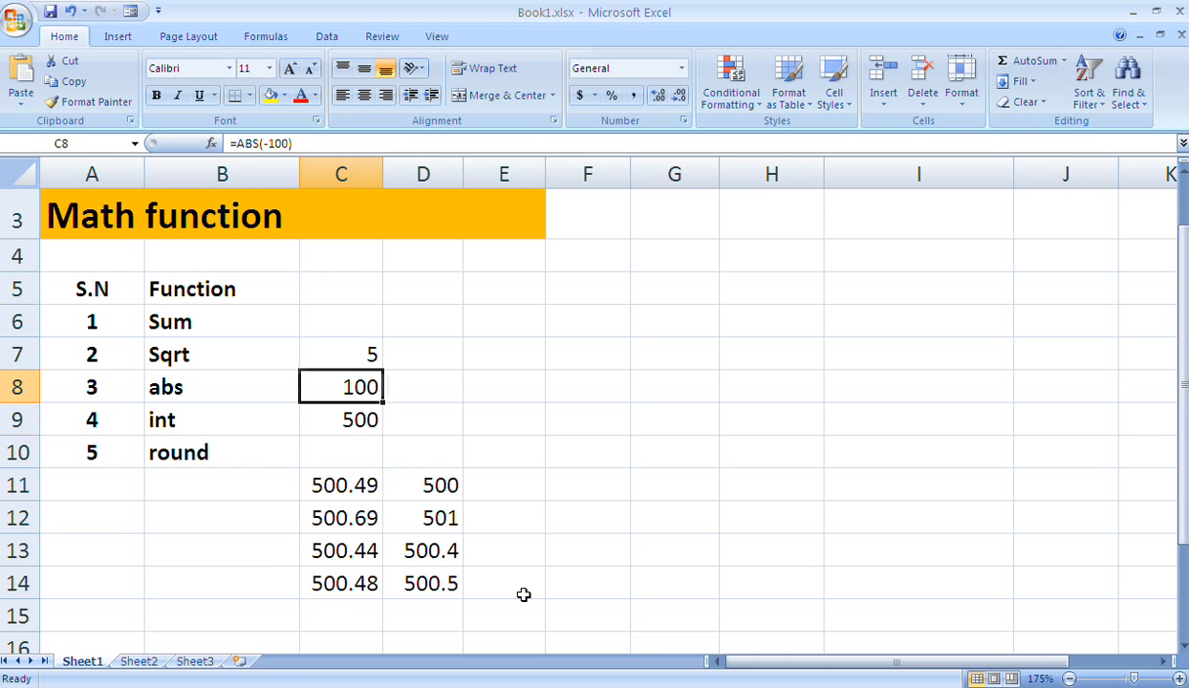
{"action": "key", "text": "Up"}
{"action": "key", "text": "Down"}
{"action": "key", "text": "Down"}
{"action": "key", "text": "Down"}
{"action": "key", "text": "Down"}
{"action": "key", "text": "Up"}
{"action": "key", "text": "Up"}
{"action": "key", "text": "Up"}
{"action": "key", "text": "Up"}
{"action": "key", "text": "Up"}
{"action": "key", "text": "Down"}
{"action": "key", "text": "Down"}
{"action": "key", "text": "Down"}
{"action": "key", "text": "Down"}
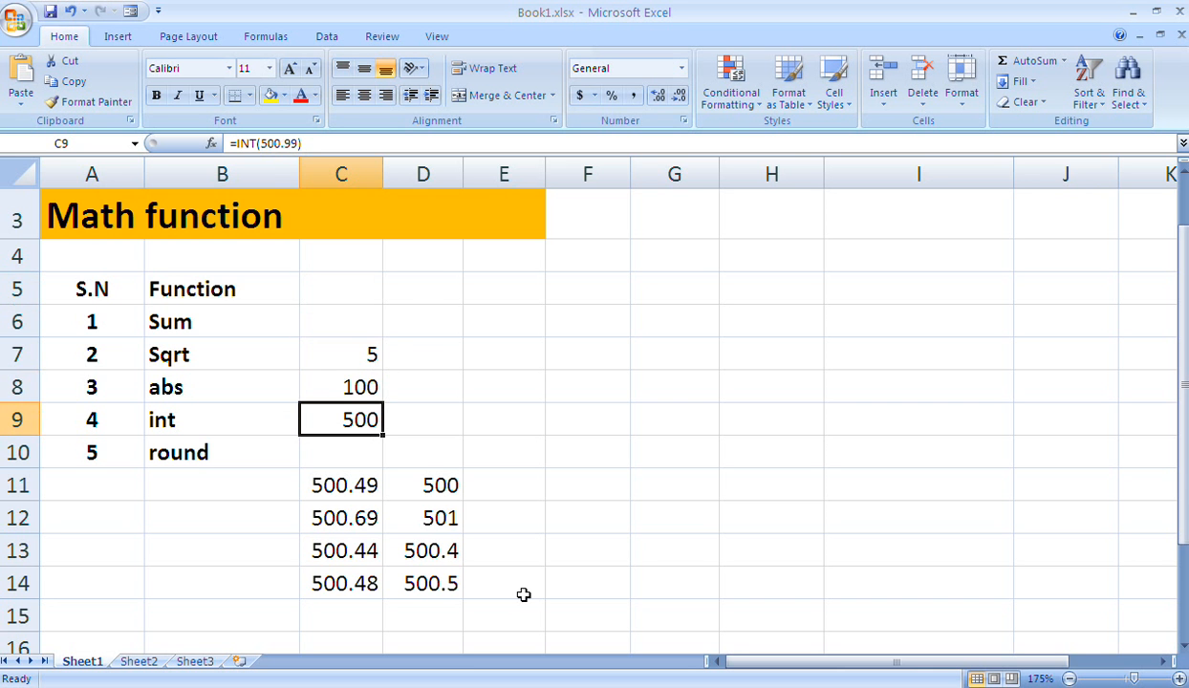
{"action": "key", "text": "Down"}
{"action": "key", "text": "Up"}
{"action": "key", "text": "Up"}
{"action": "key", "text": "Up"}
{"action": "key", "text": "Up"}
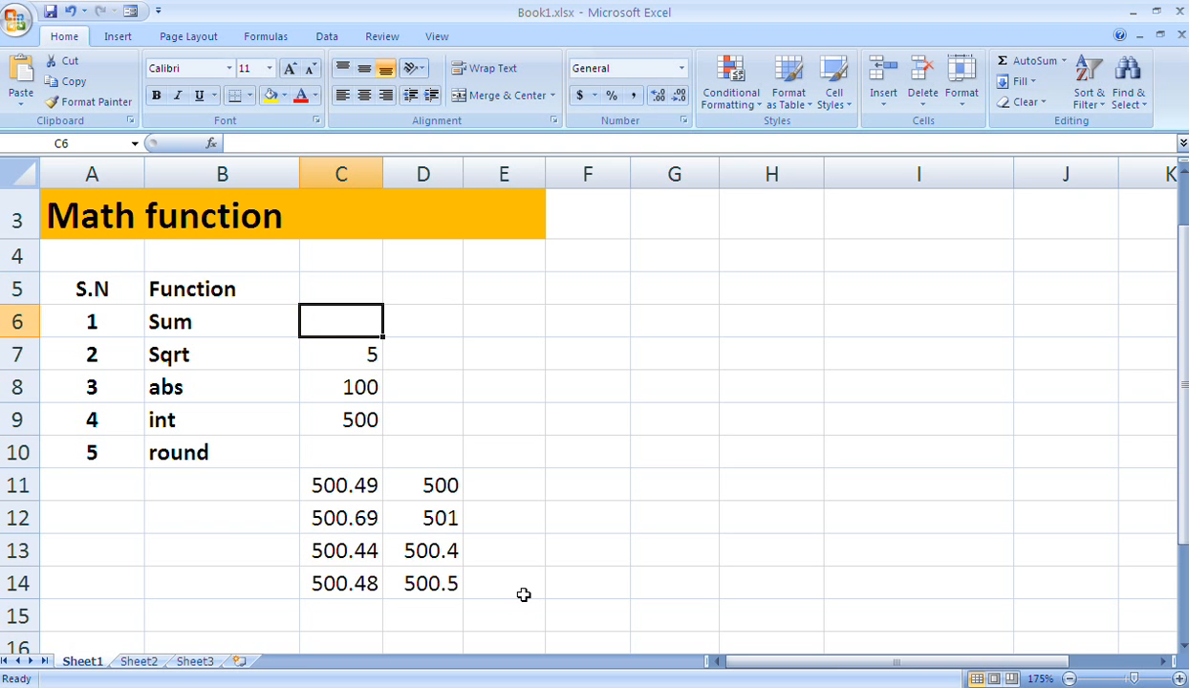
{"action": "key", "text": "Down"}
{"action": "key", "text": "Down"}
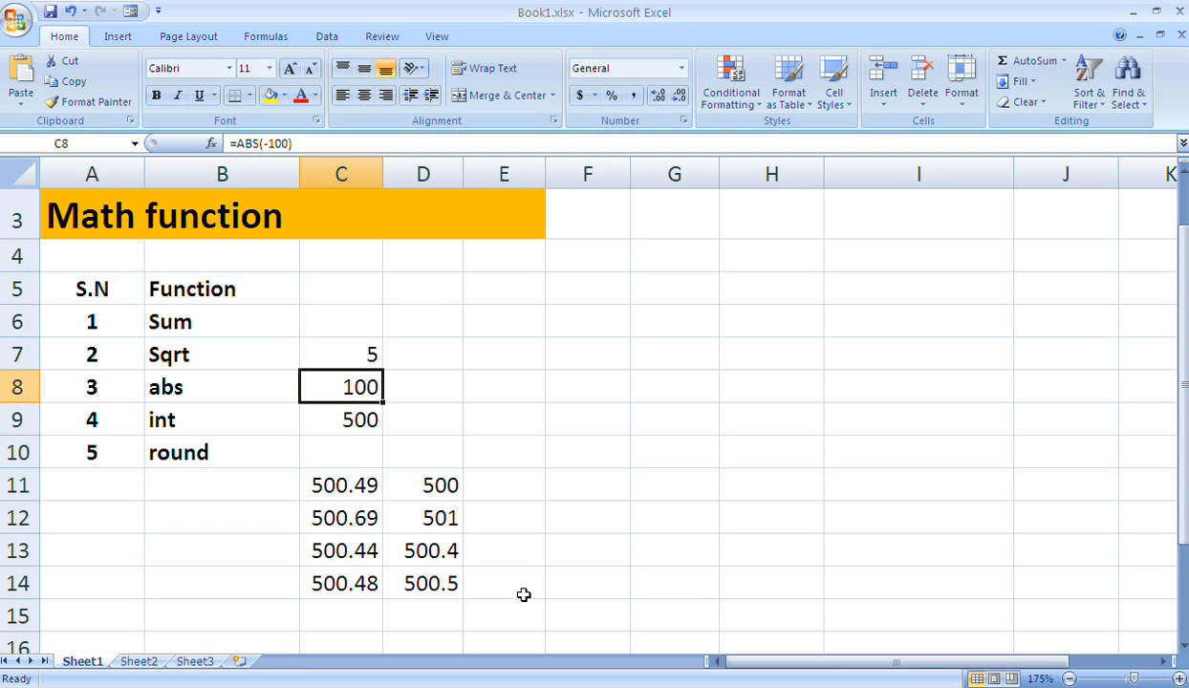